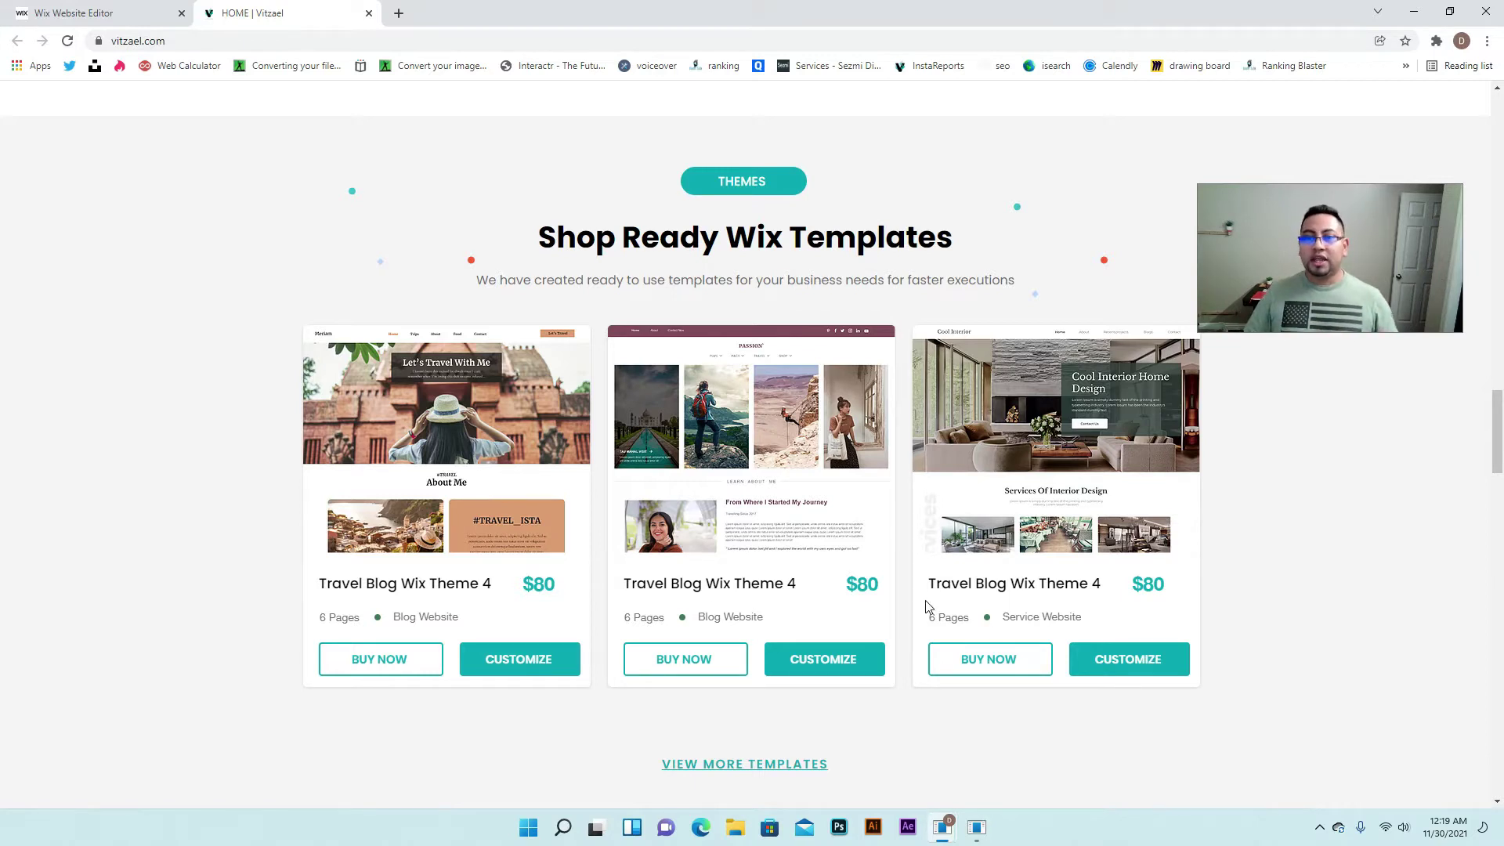
Browse the home page to the Our Services For Your Benefits section and switch its slider between Social Media, Content and Advertising
scroll(927, 605, "down", 10)
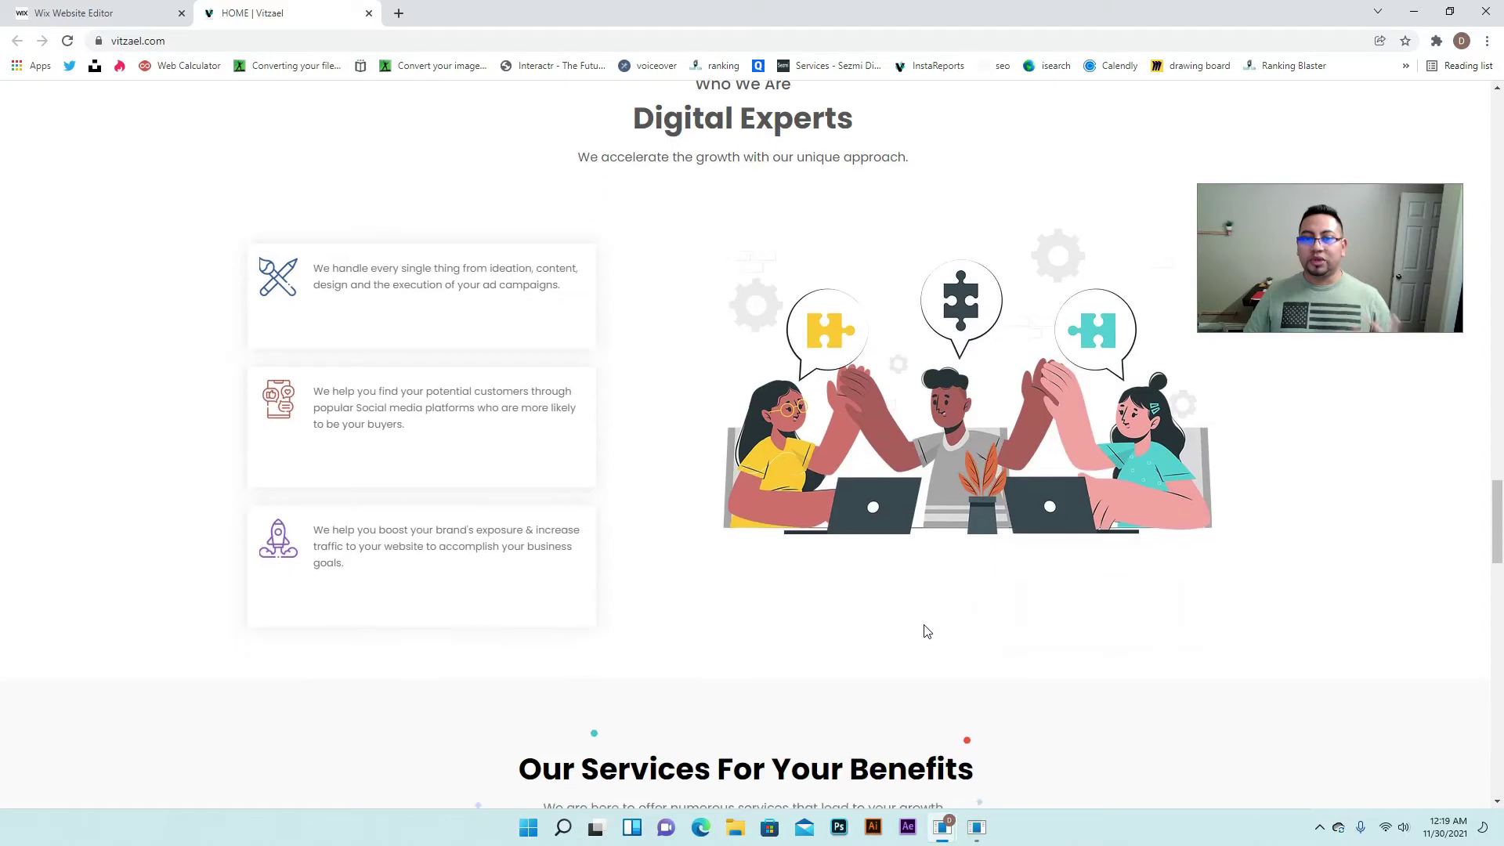
scroll(927, 632, "down", 8)
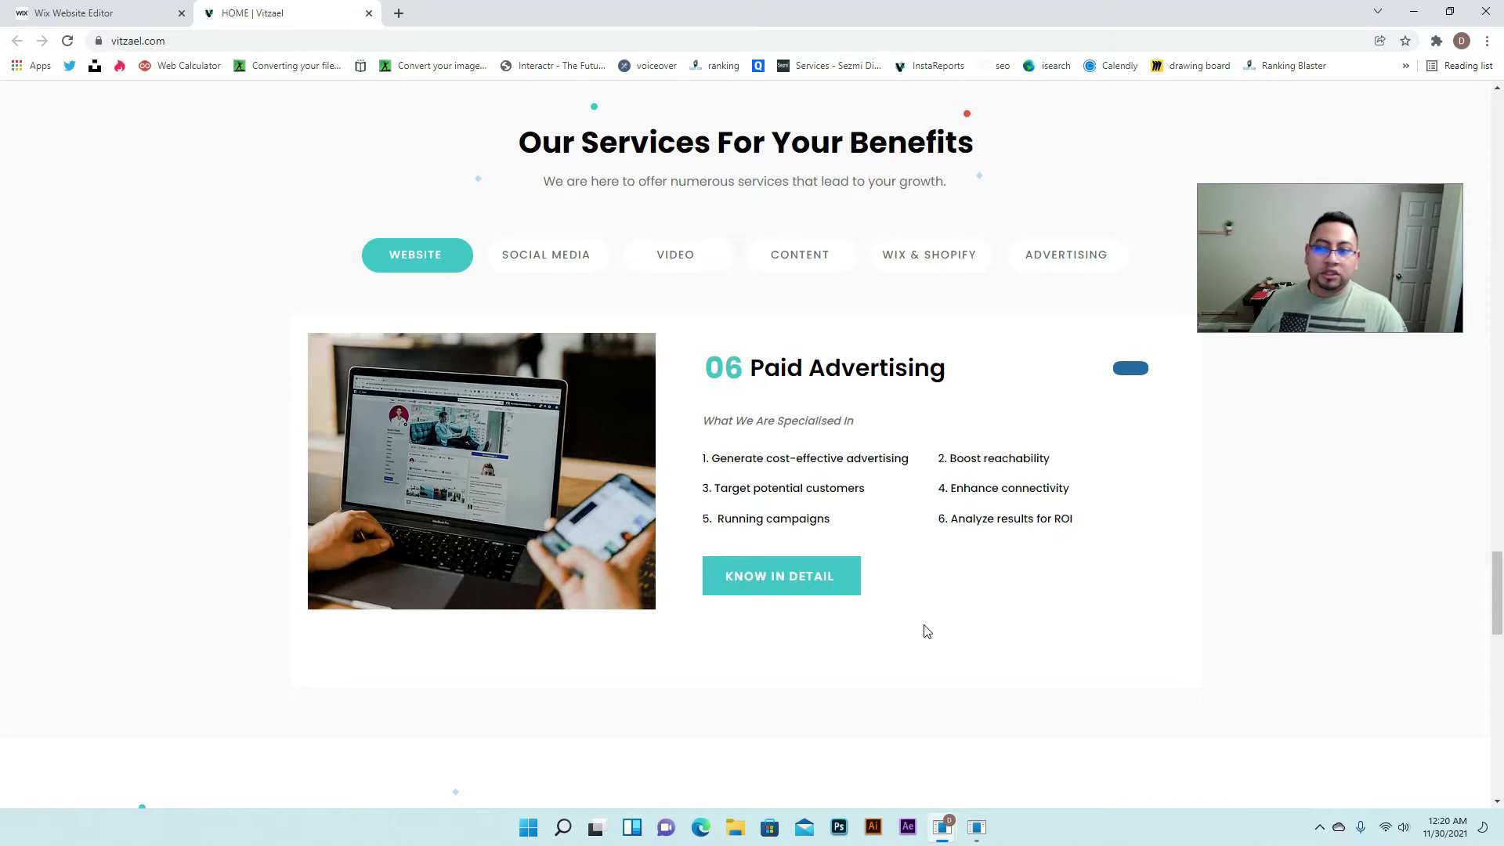
scroll(1006, 599, "up", 1)
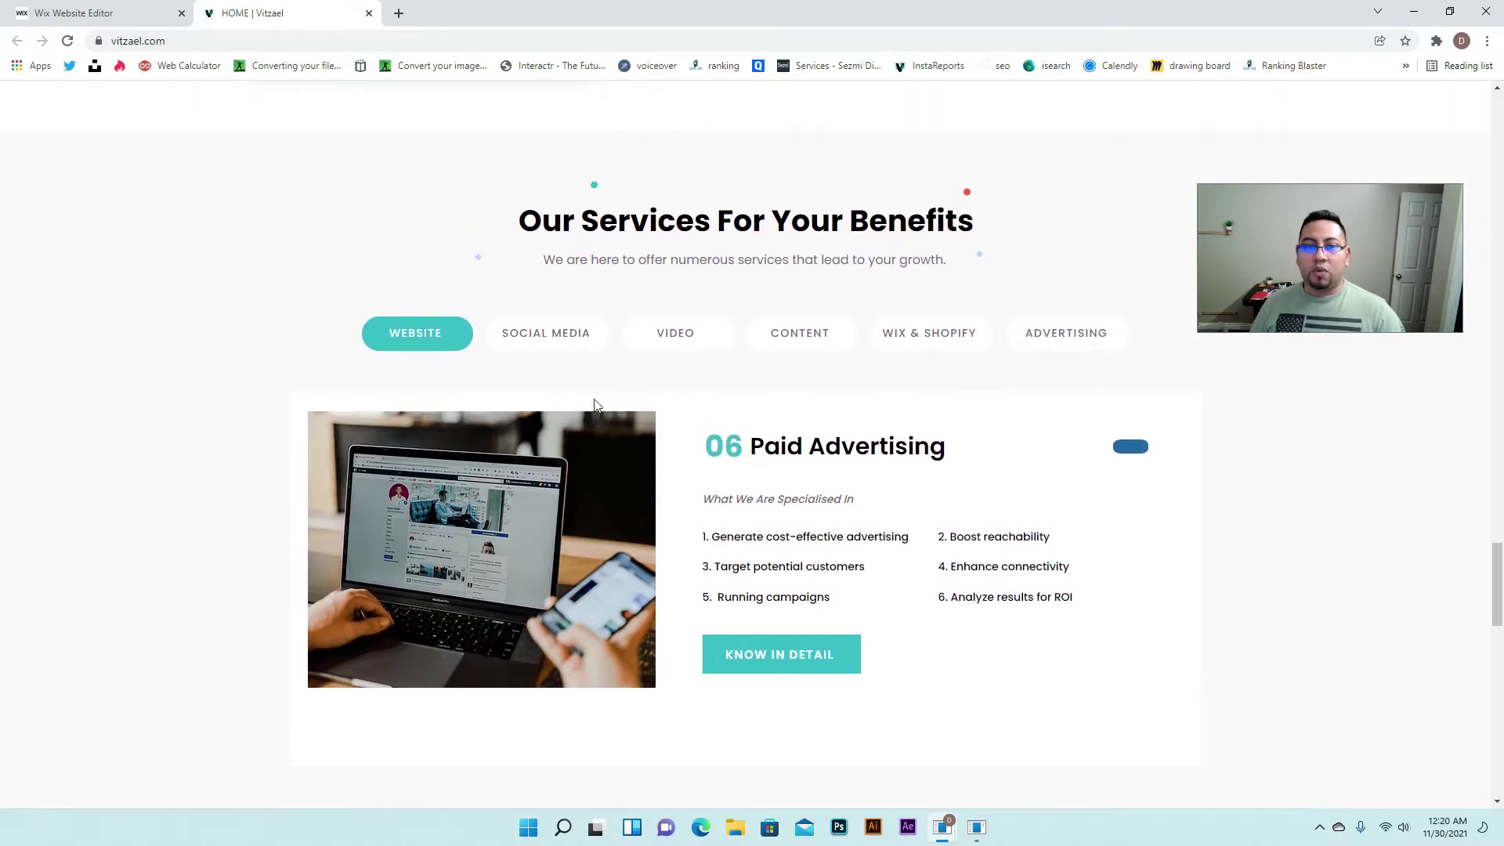
scroll(650, 443, "down", 1)
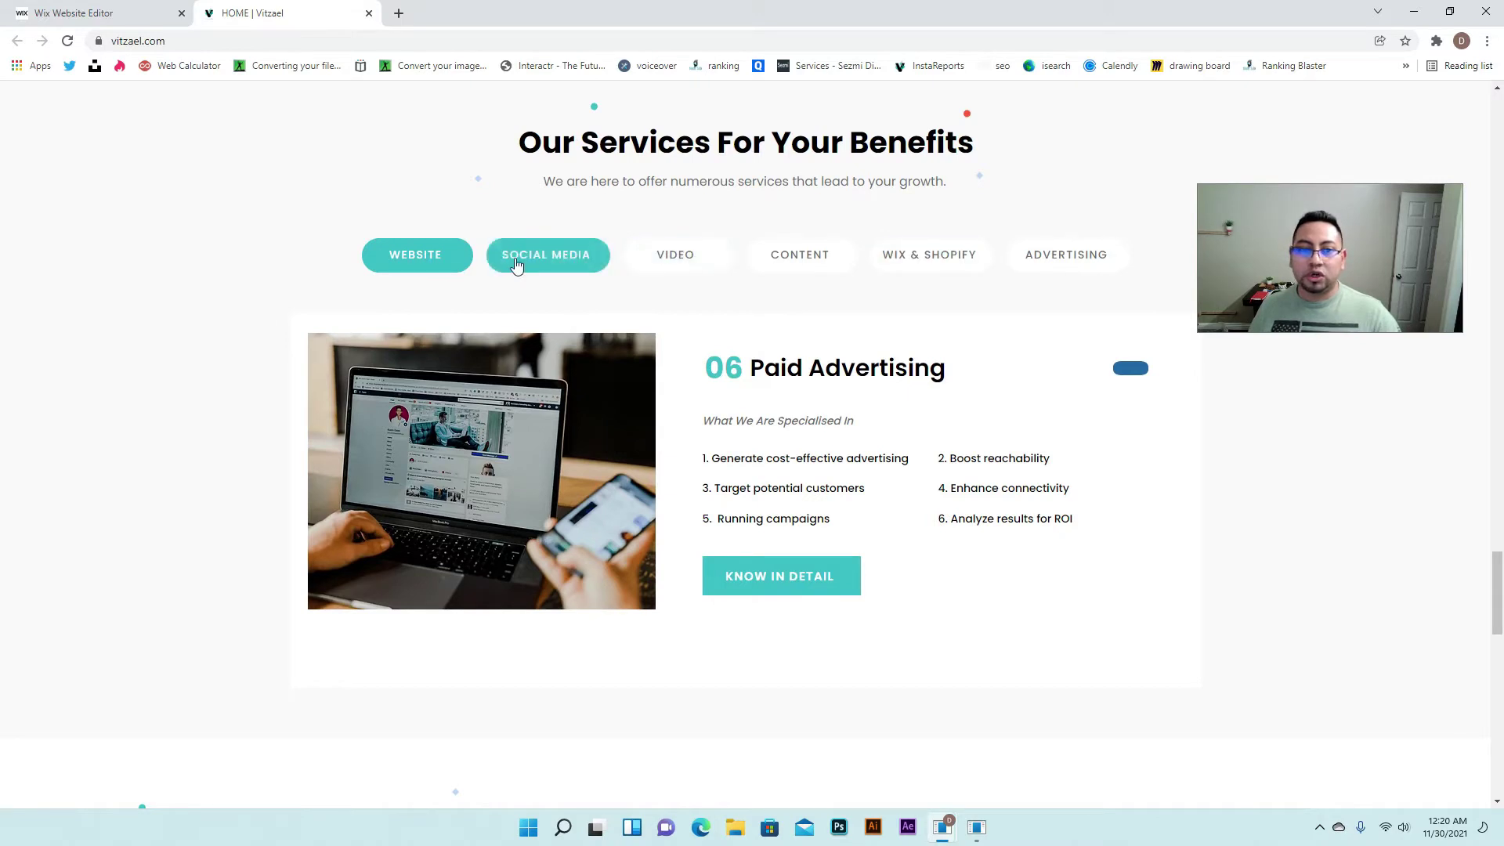
left_click(568, 269)
left_click(806, 247)
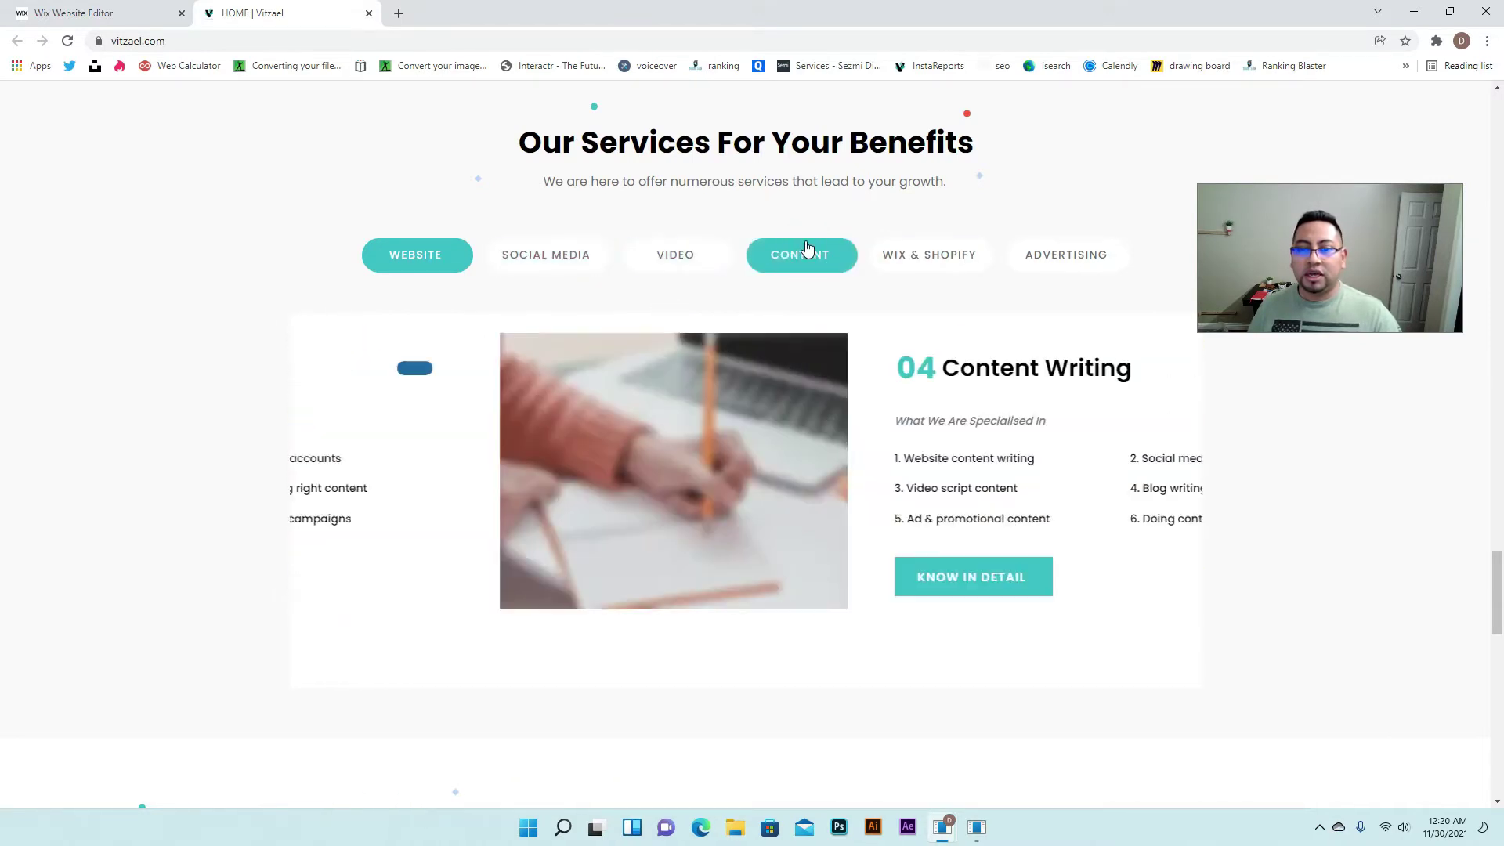
left_click(529, 263)
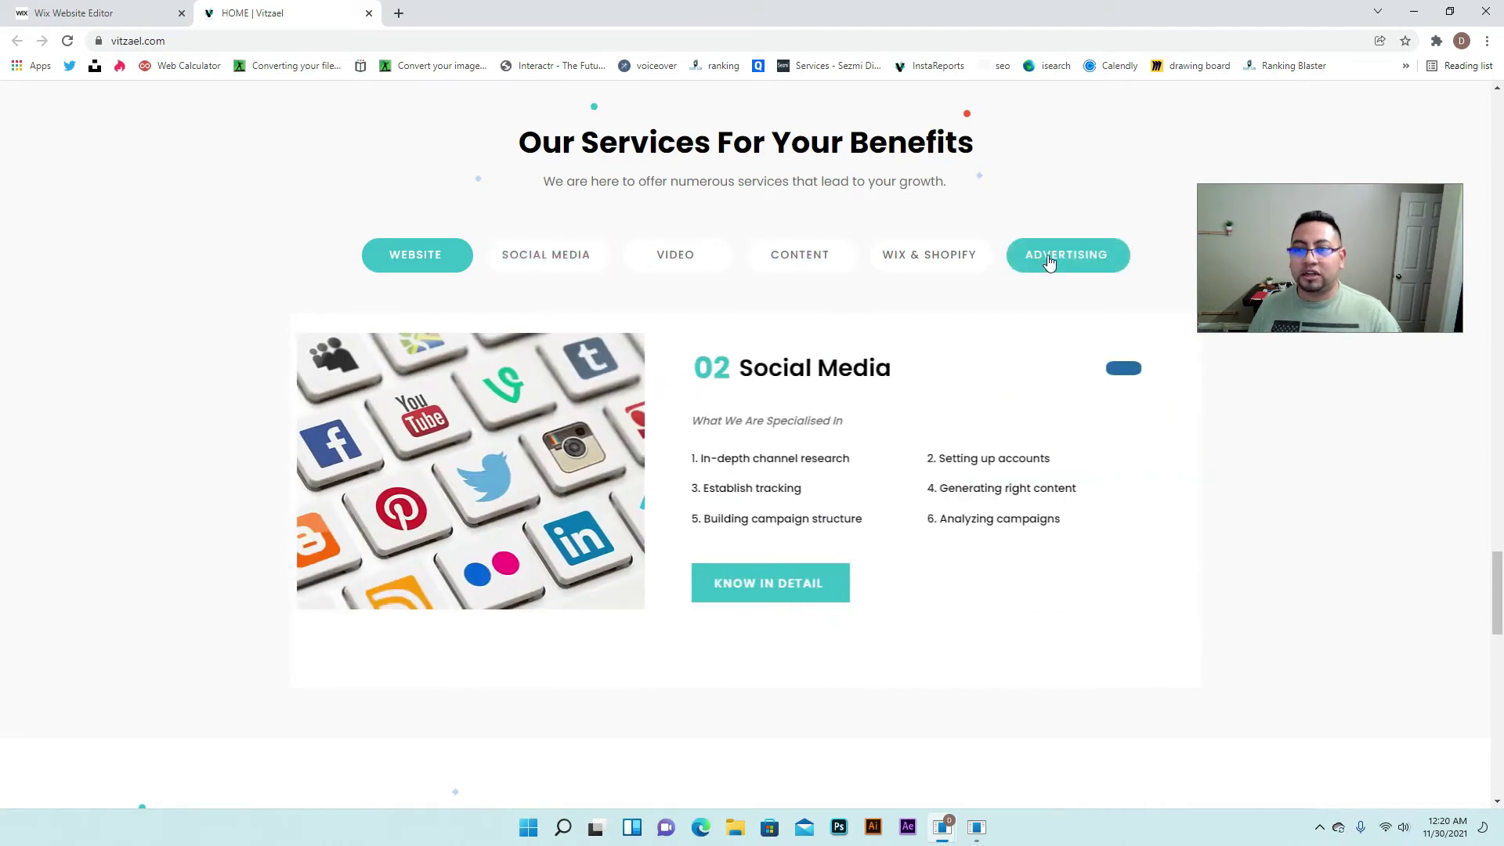
left_click(1049, 263)
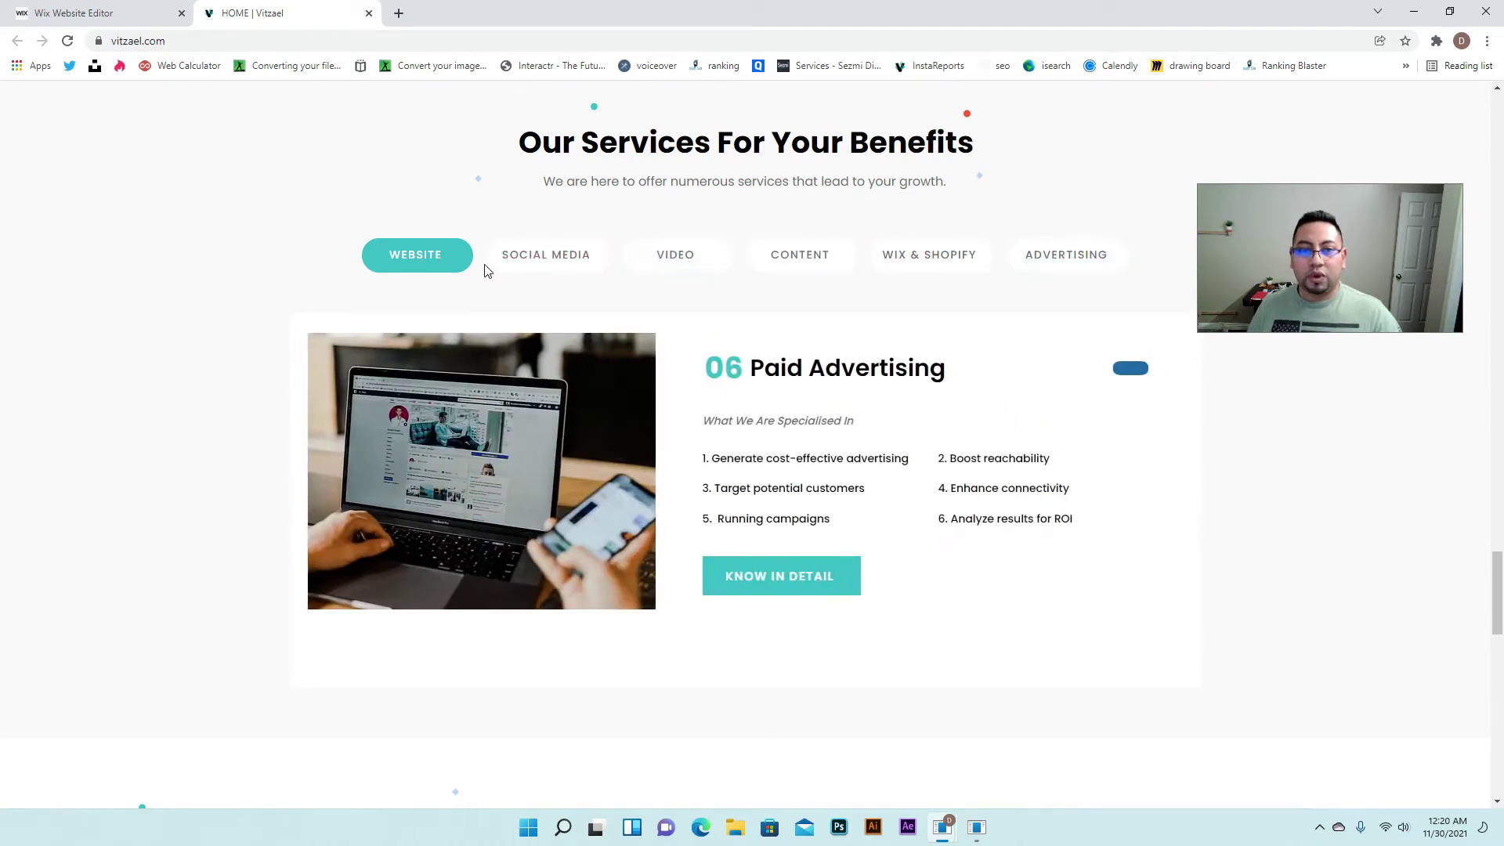
left_click(600, 262)
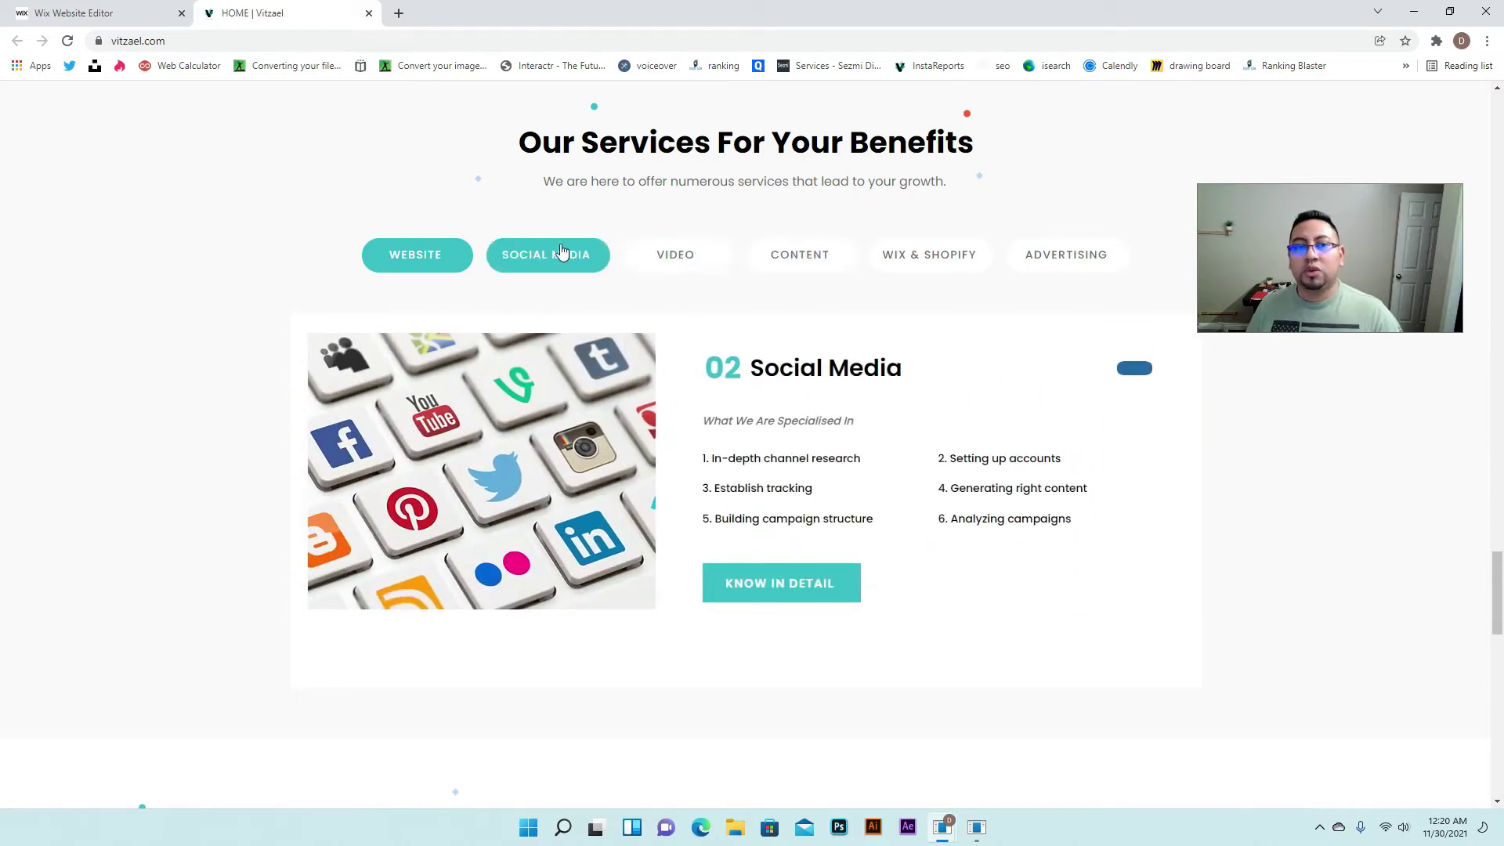
left_click(809, 271)
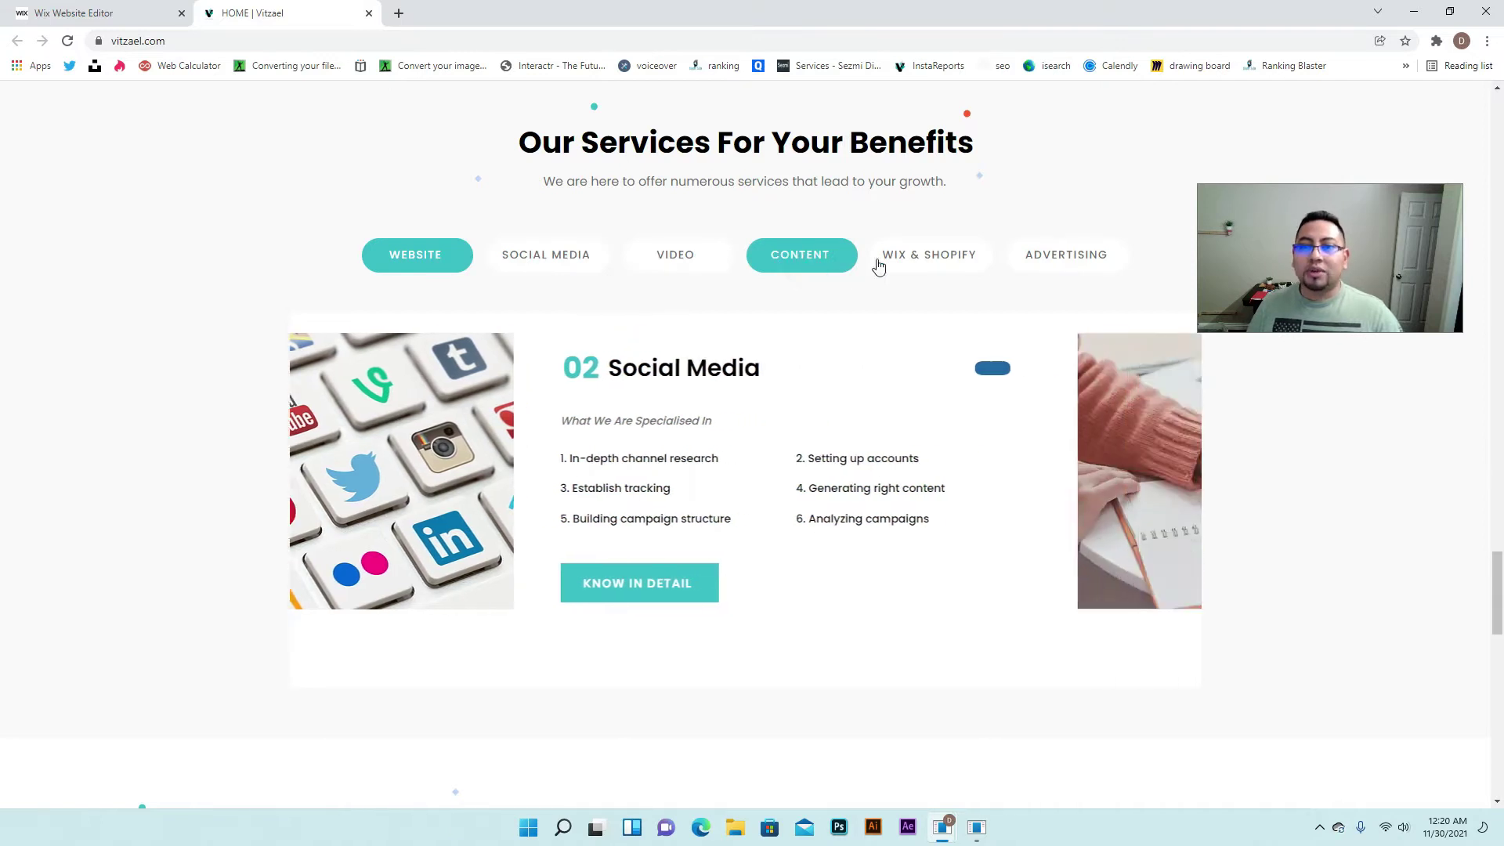
left_click(1045, 255)
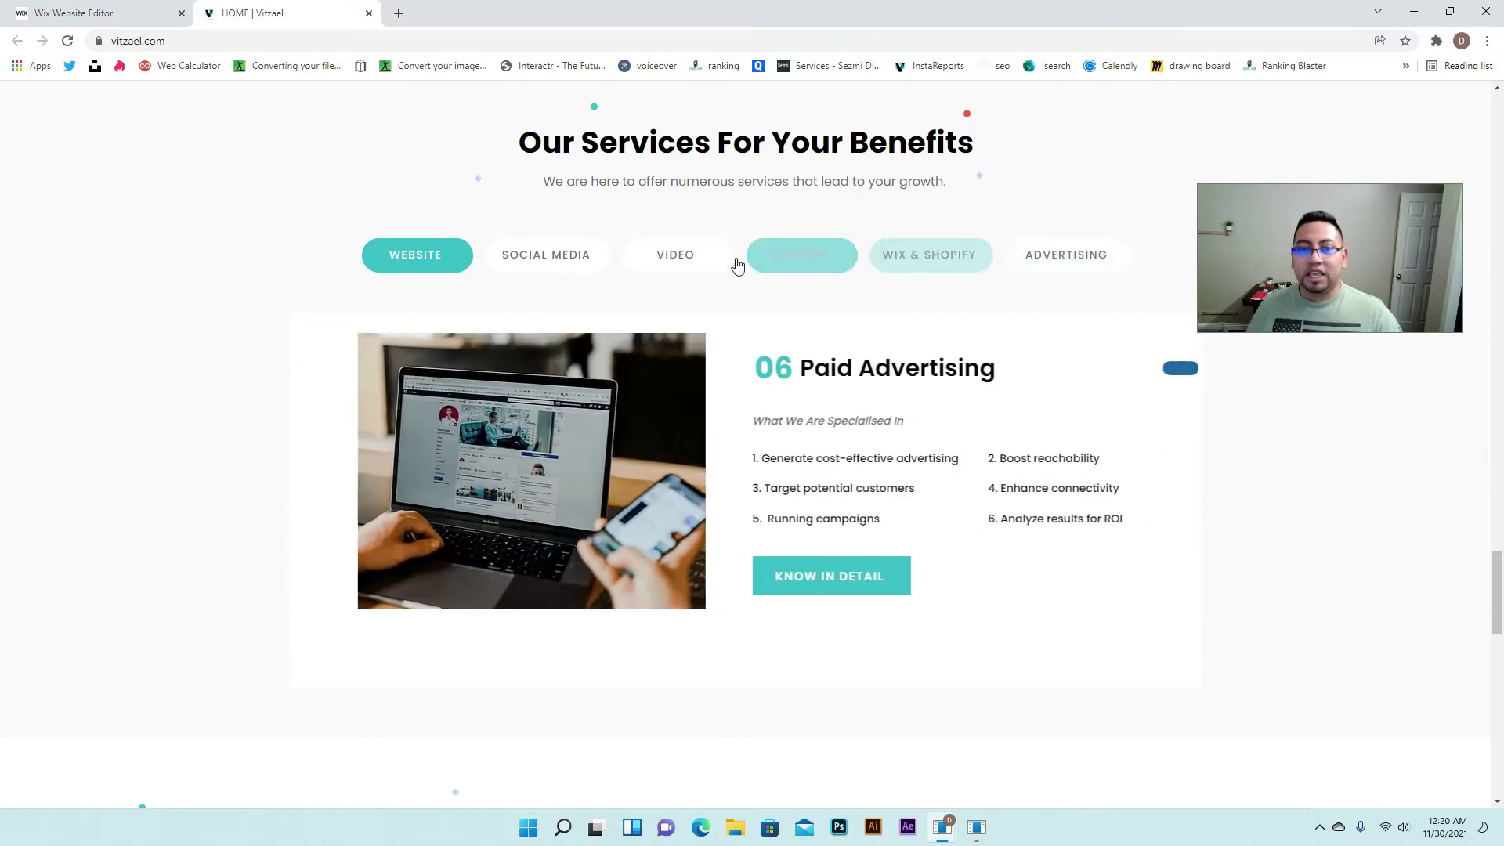
Run the services slider through its Social Media, Video, Content and Wix & Shopify slides
left_click(579, 257)
left_click(668, 256)
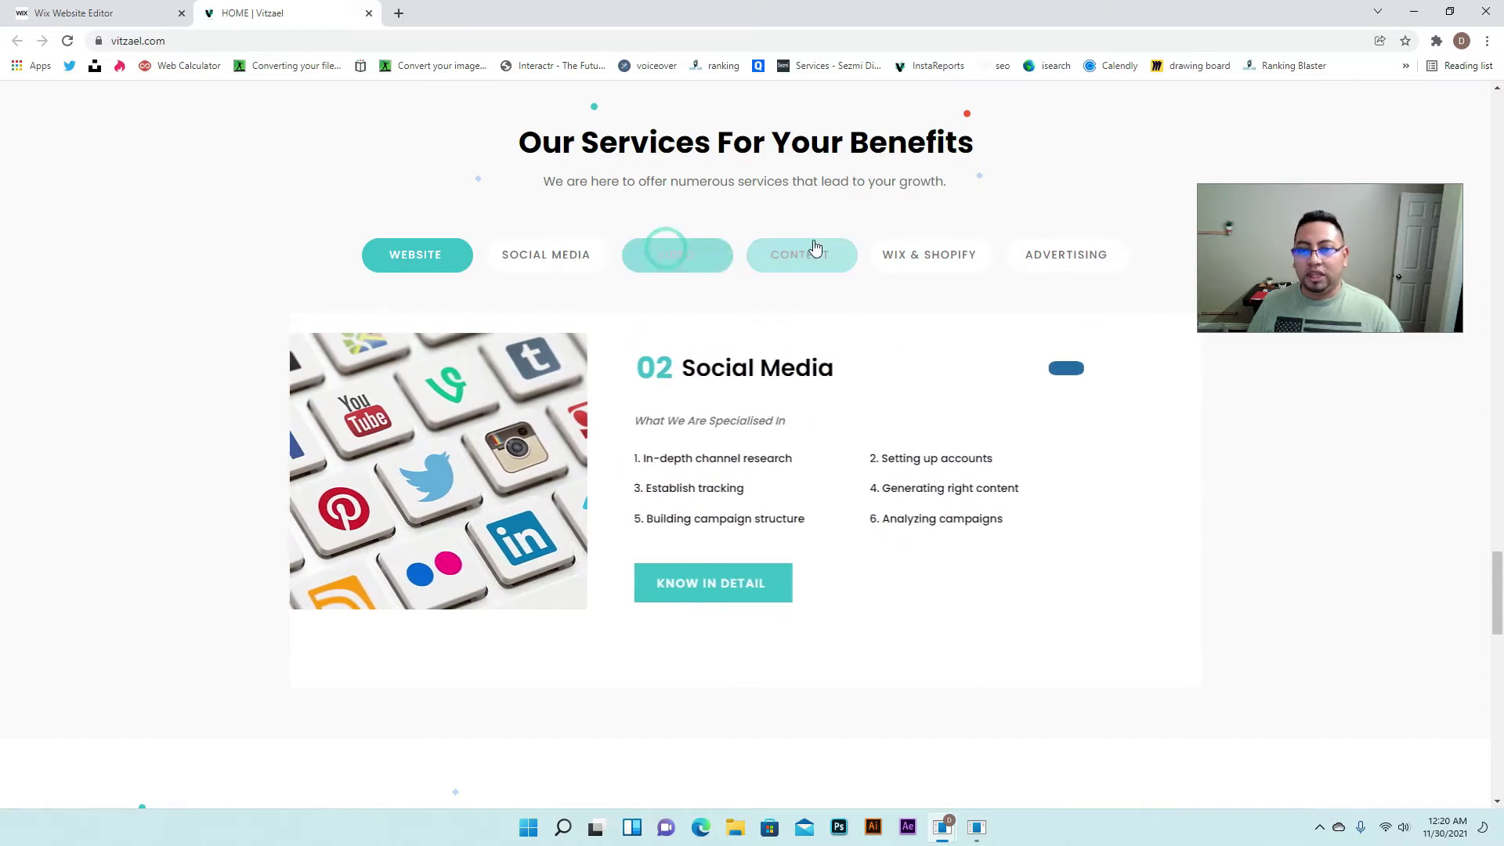
left_click(833, 250)
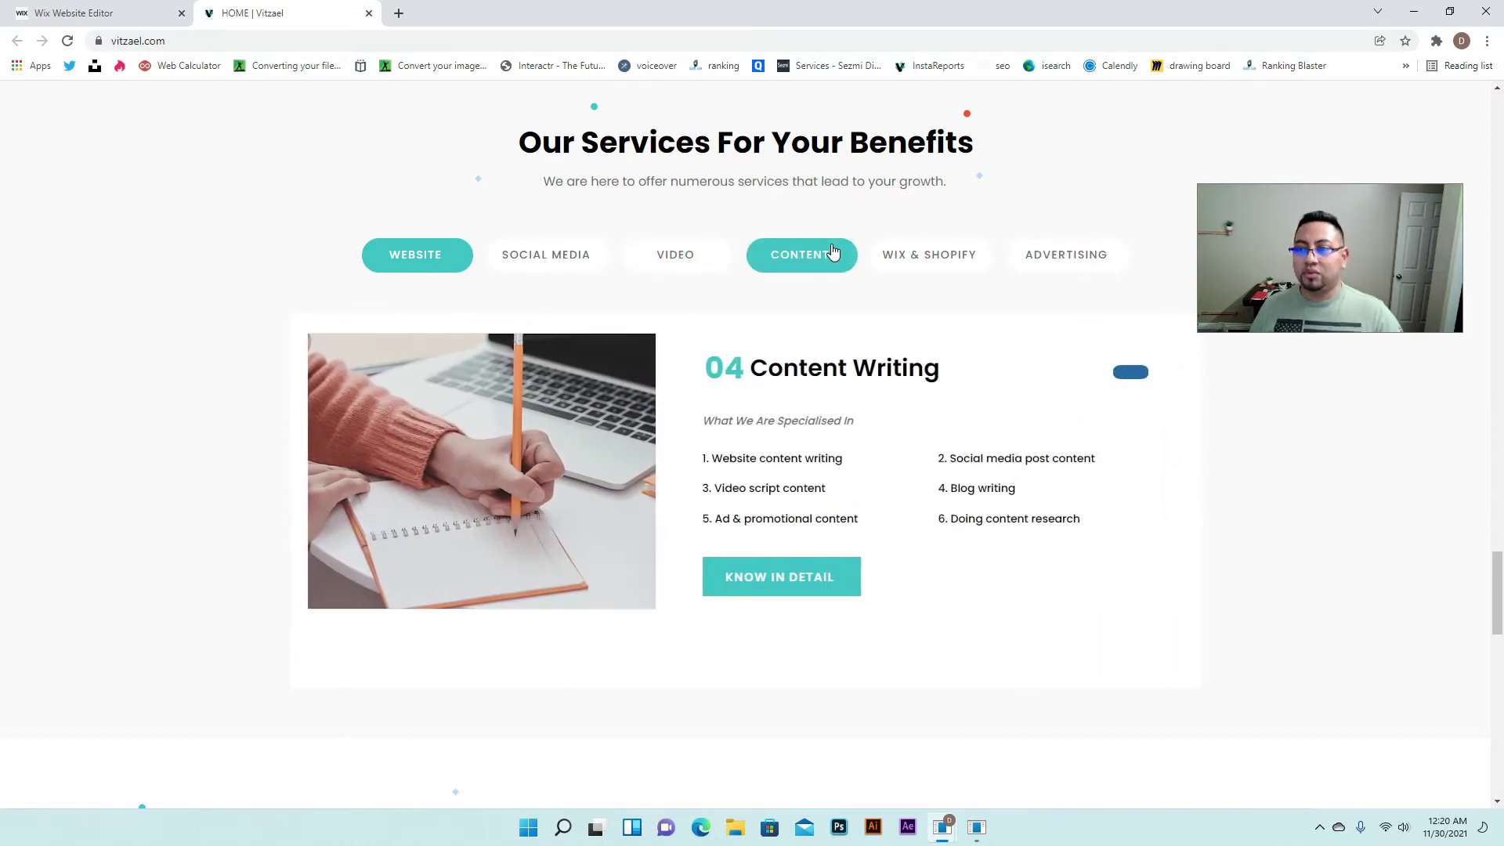
left_click(933, 255)
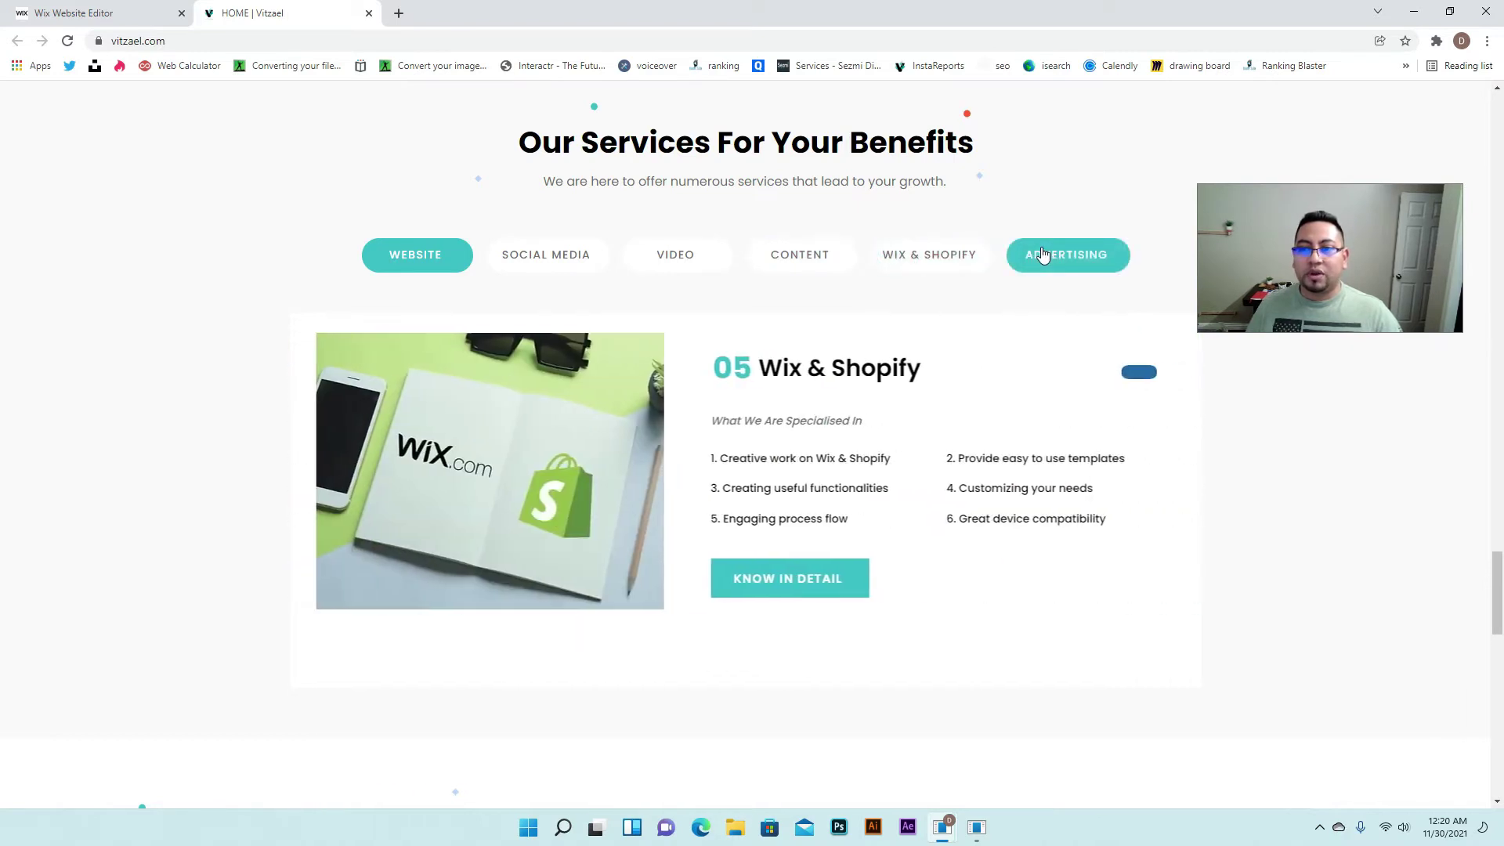
left_click(532, 256)
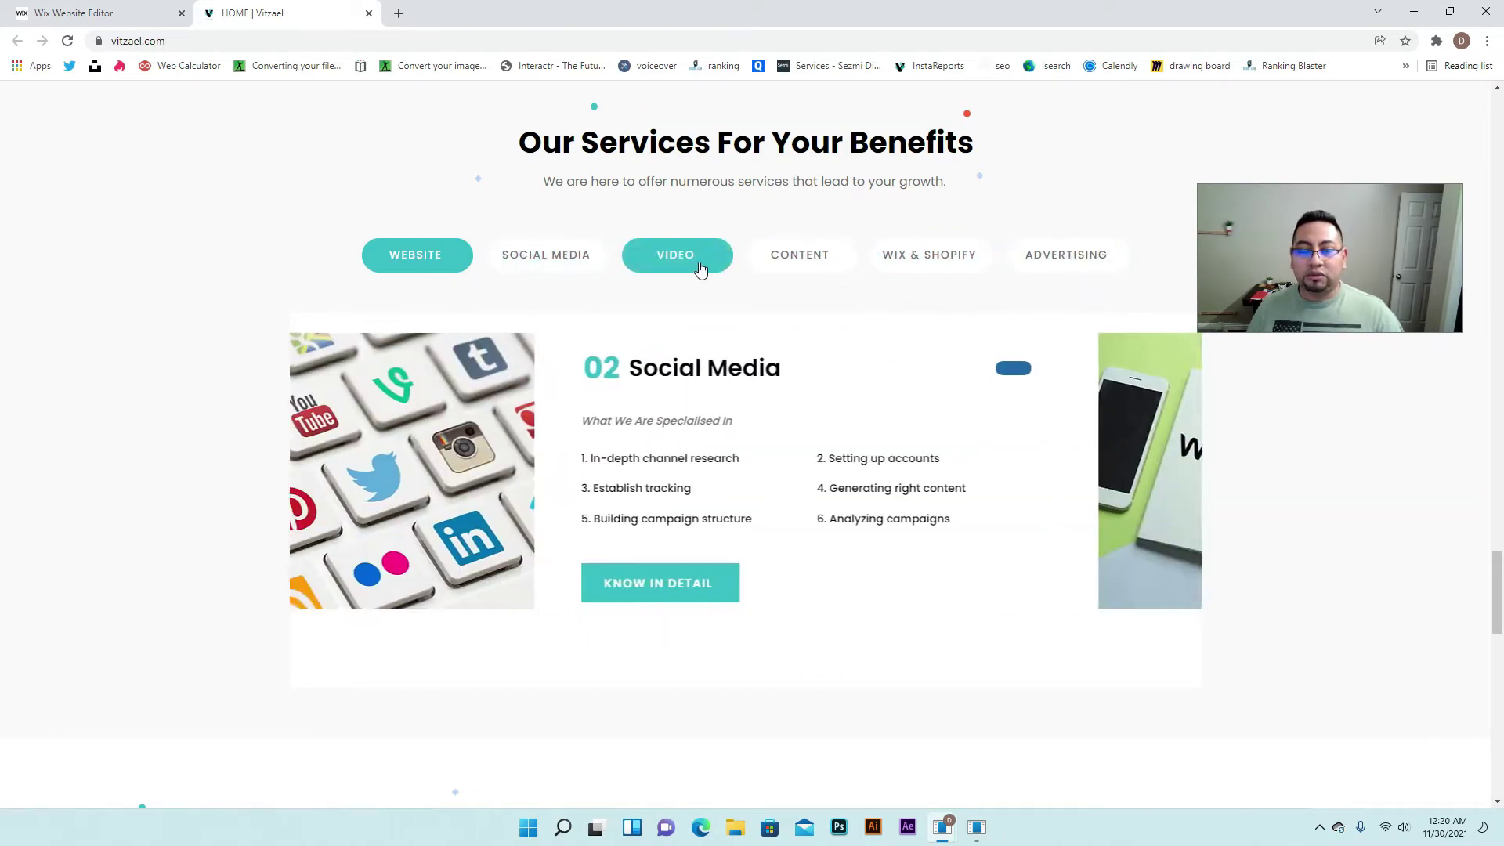
left_click(698, 261)
left_click(833, 256)
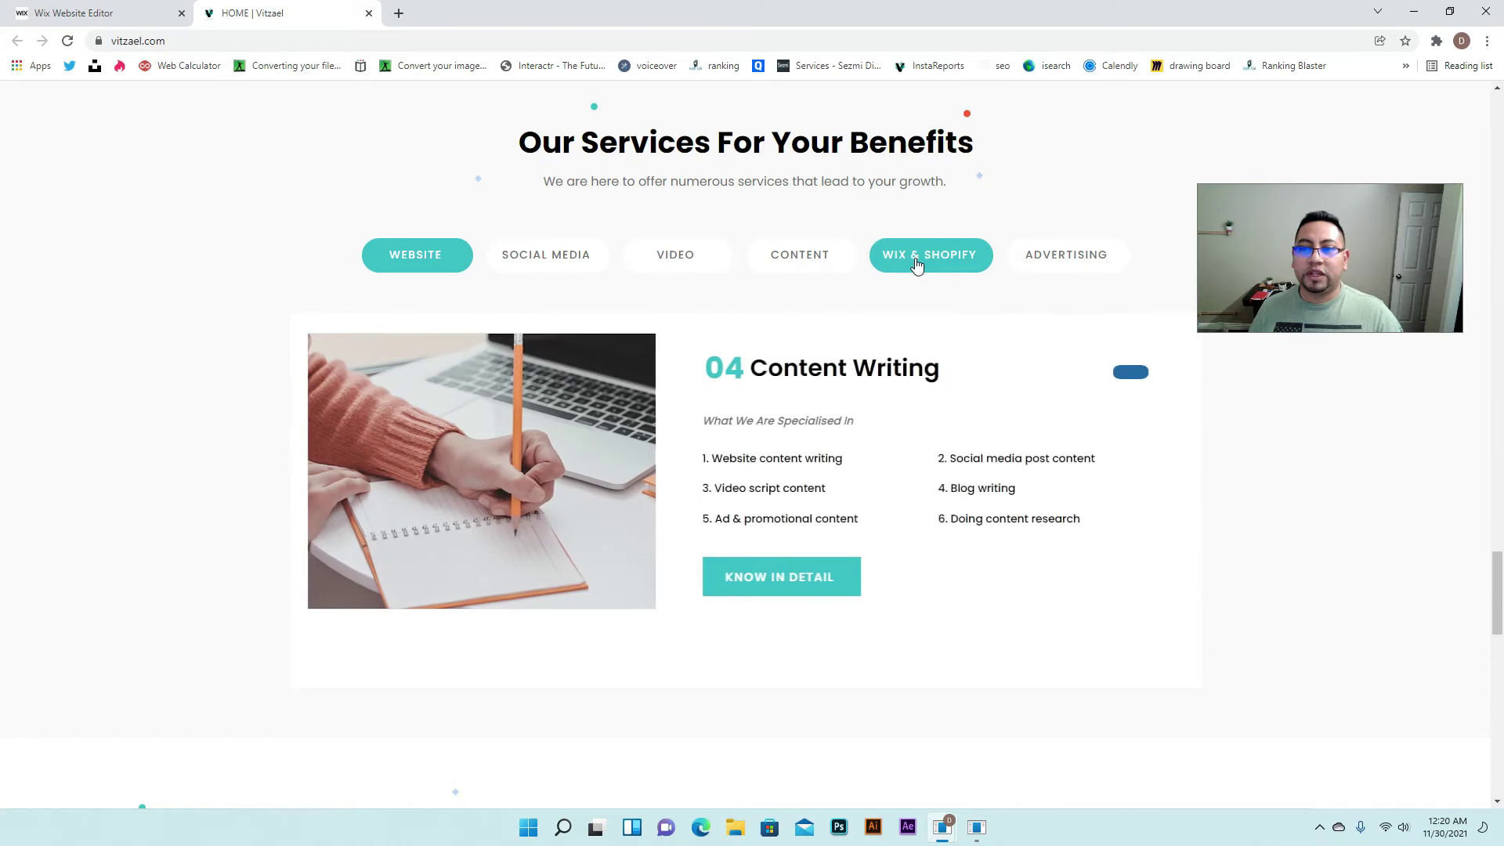
left_click(931, 255)
Review the rest of the home page, from the footer and services back up to the templates and latest sample works
scroll(892, 376, "down", 15)
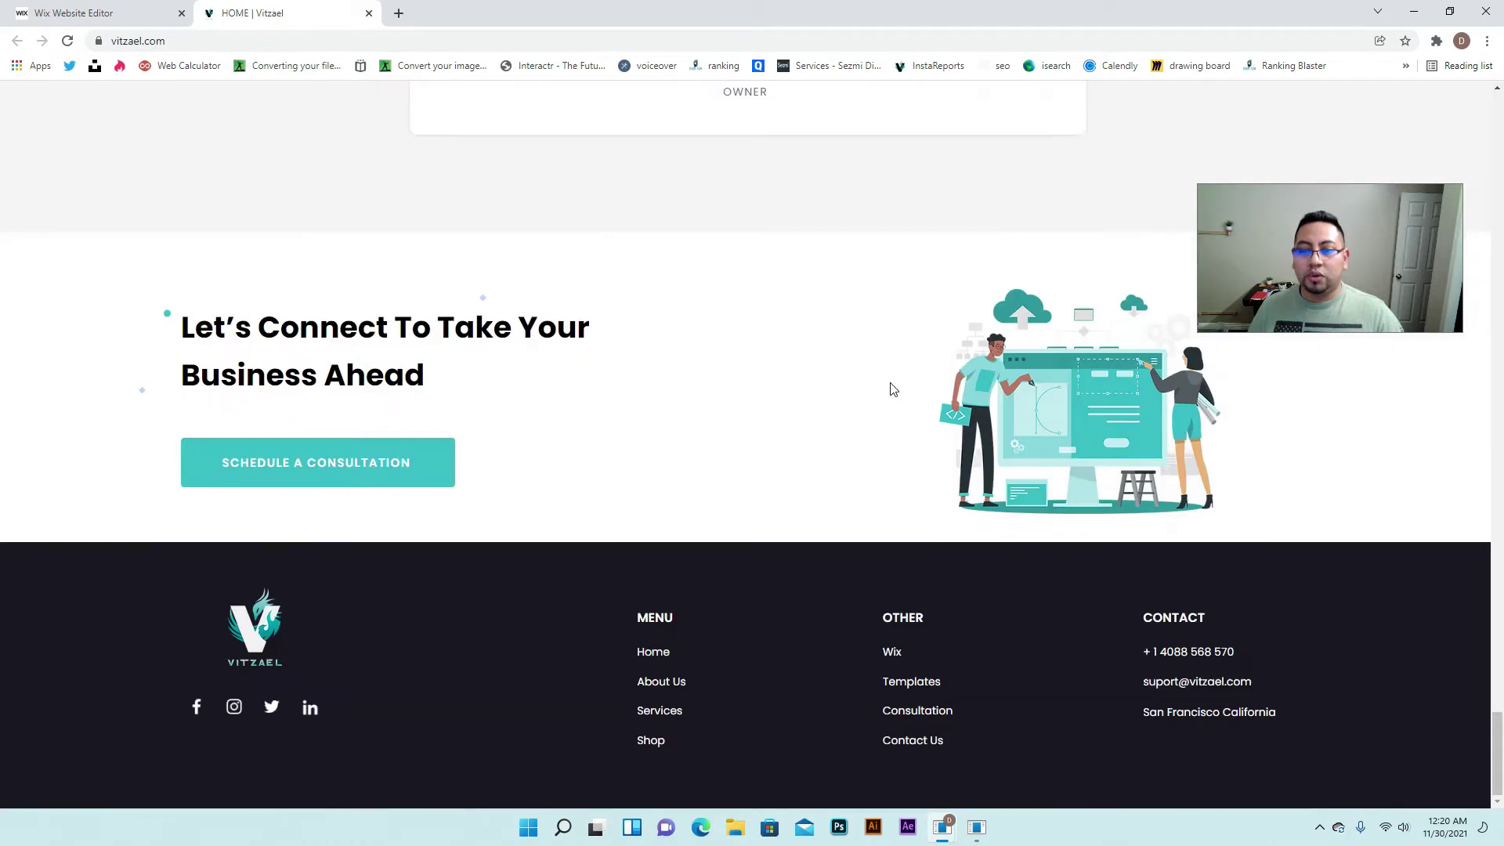
scroll(890, 391, "up", 6)
scroll(890, 407, "up", 10)
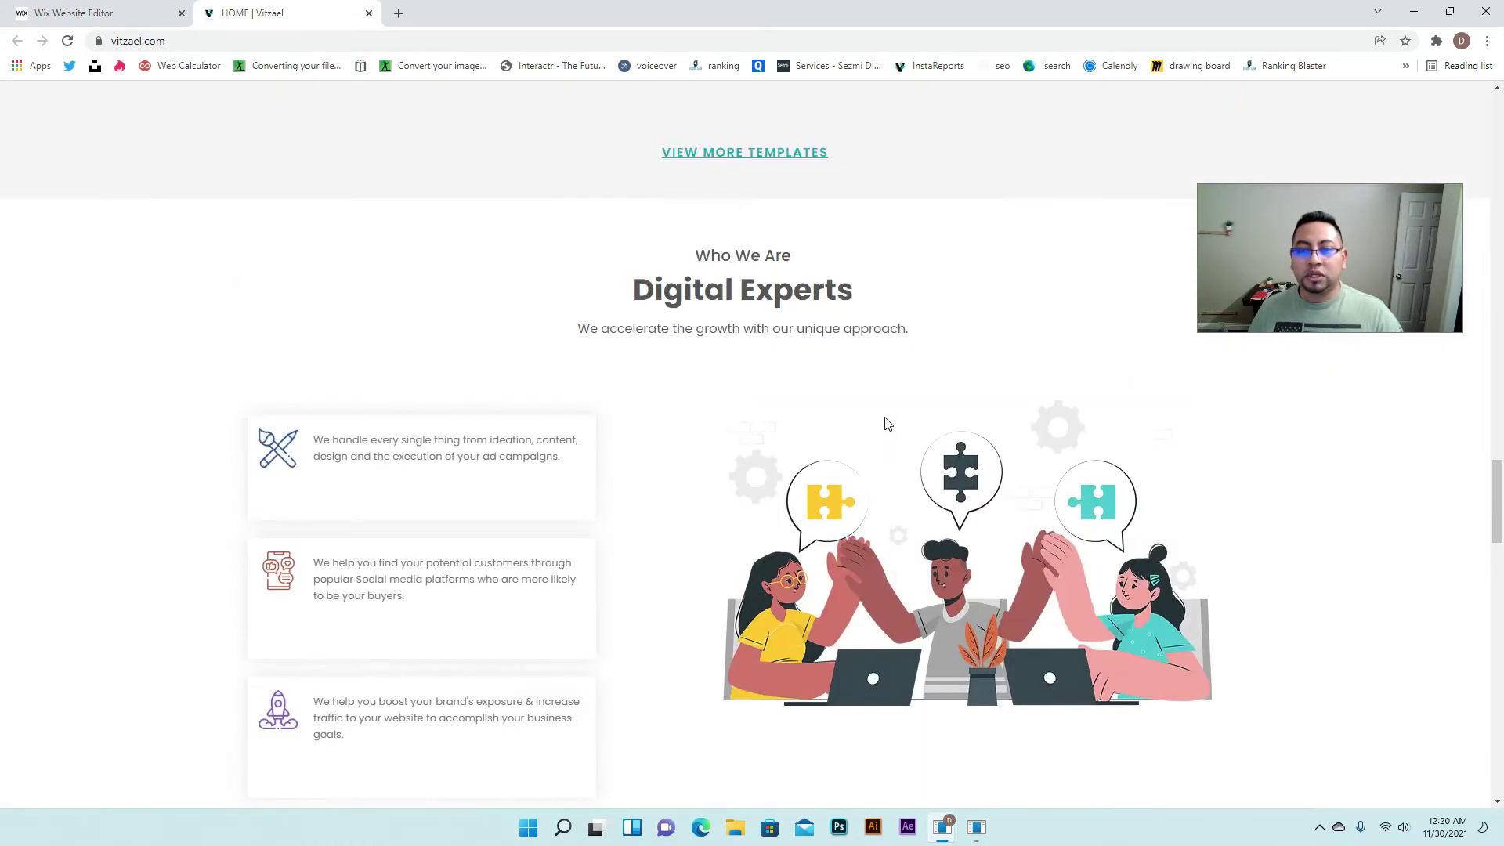
scroll(885, 421, "down", 5)
scroll(885, 423, "down", 3)
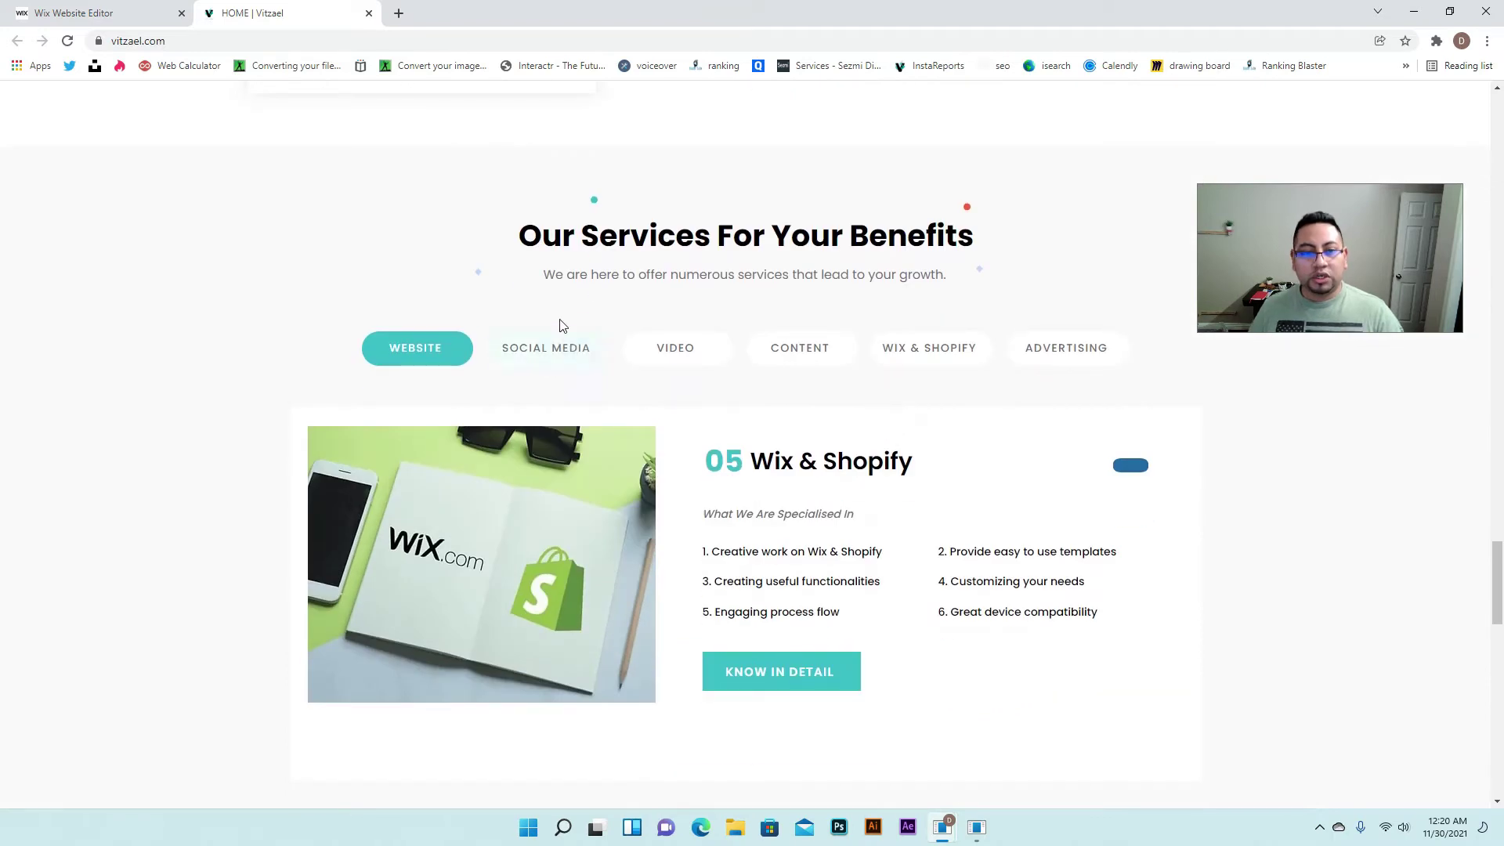
scroll(595, 387, "up", 15)
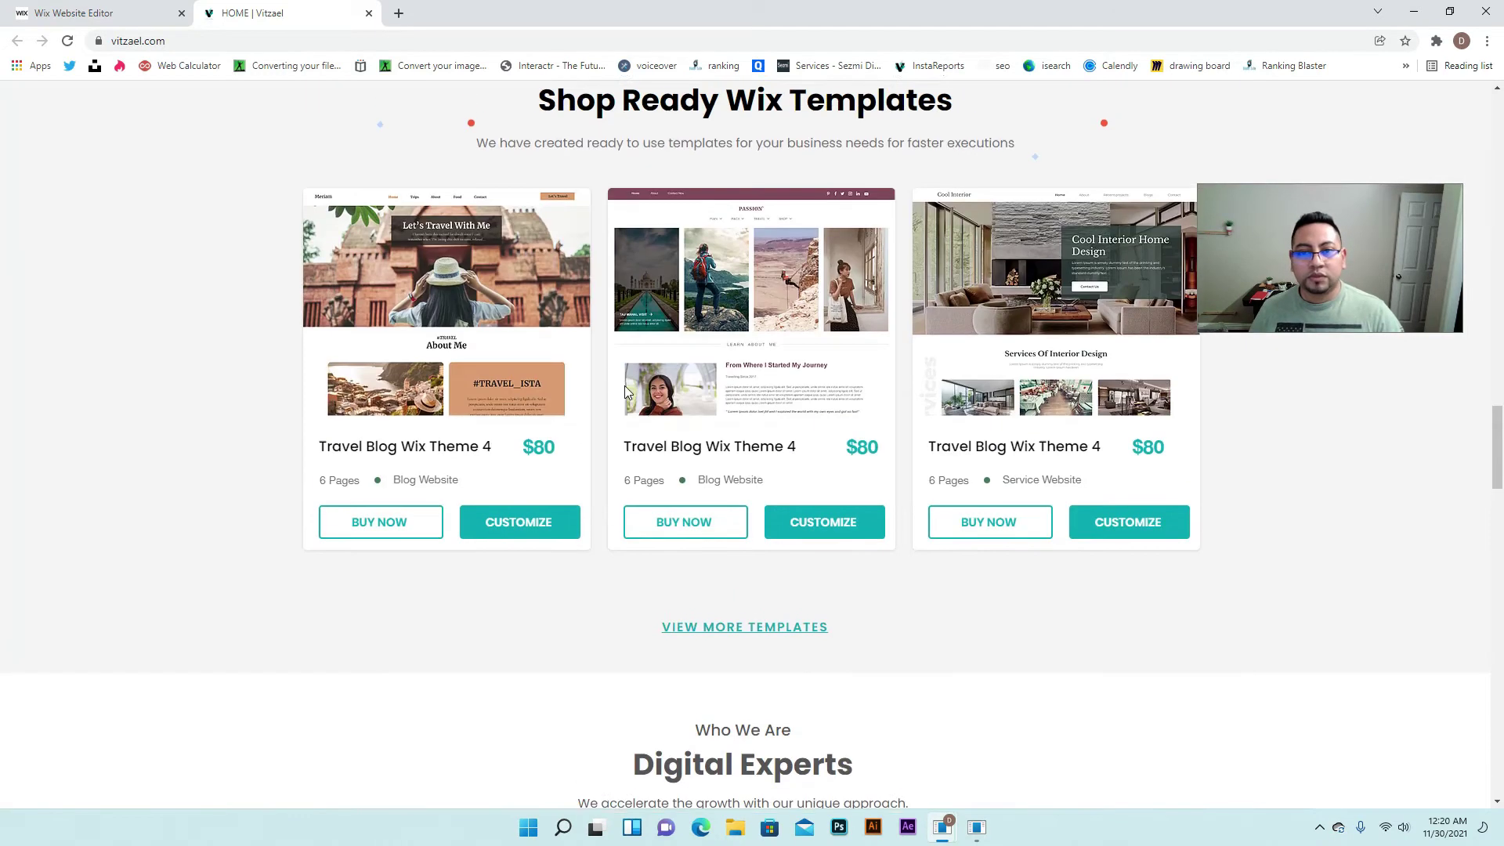
scroll(627, 392, "up", 12)
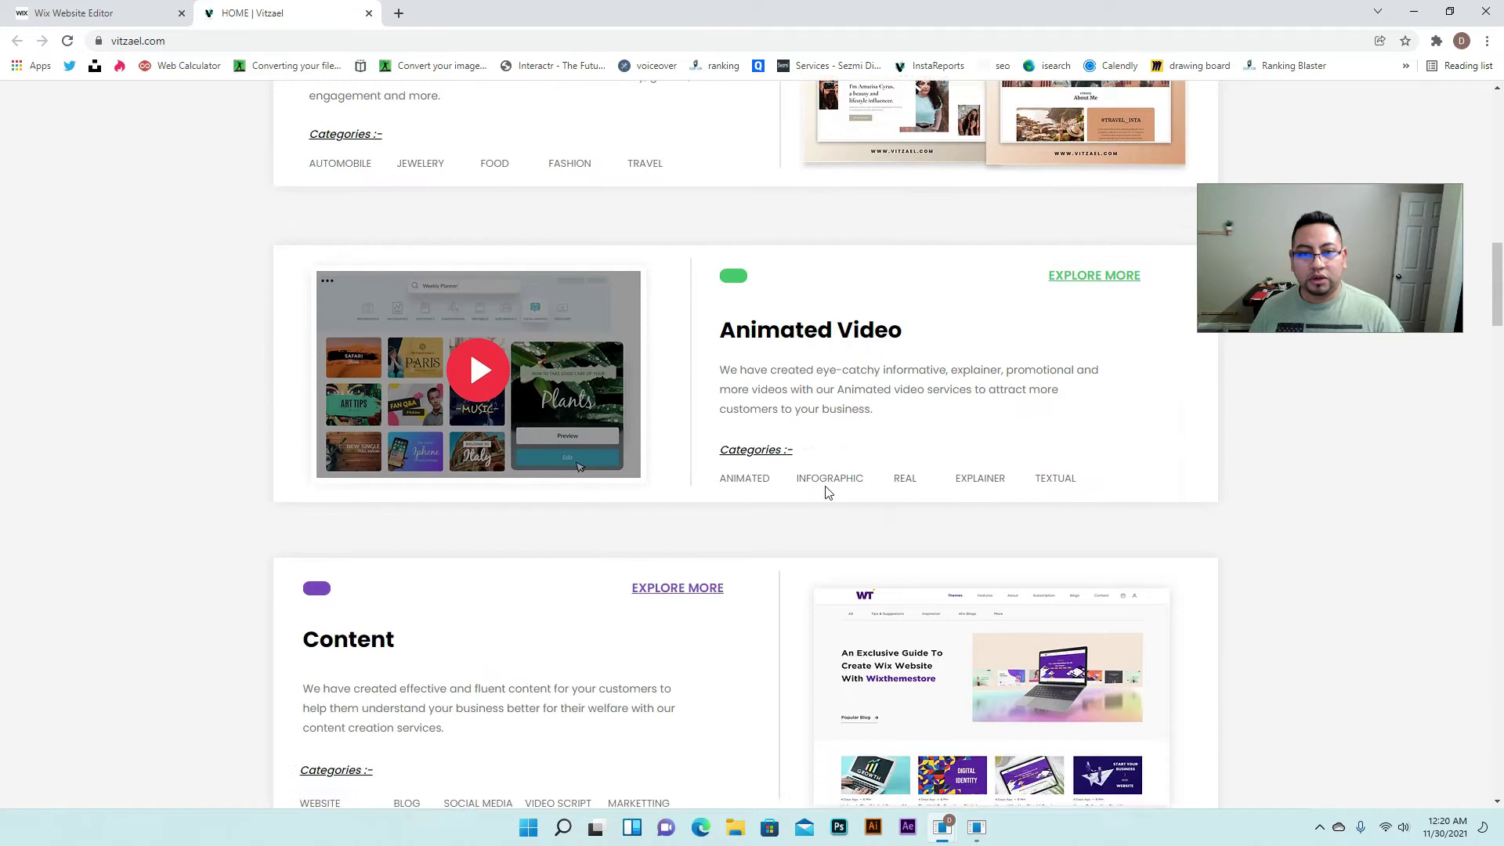
scroll(470, 392, "up", 9)
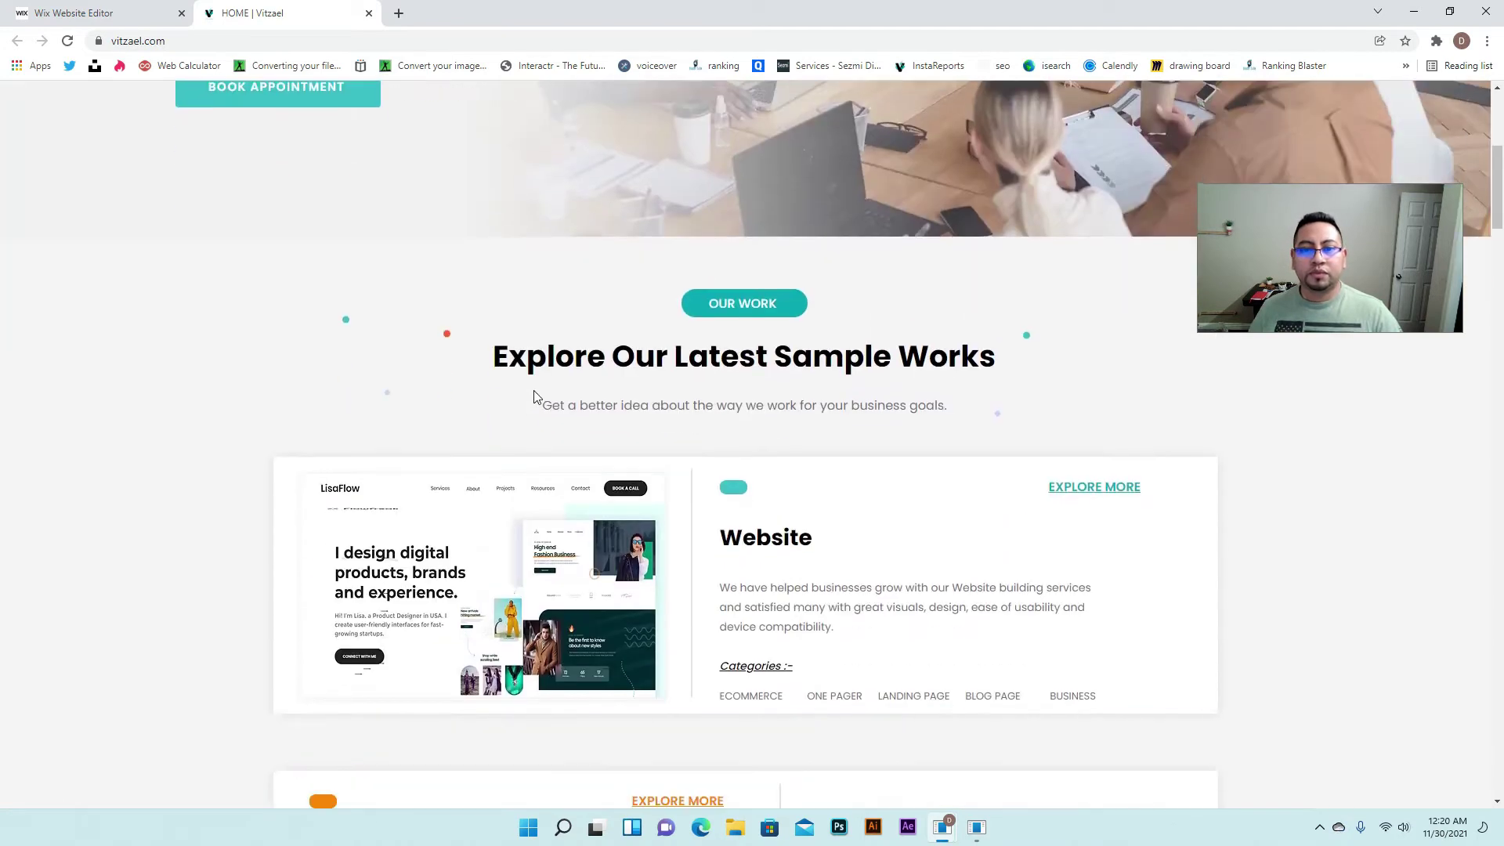
scroll(535, 397, "down", 4)
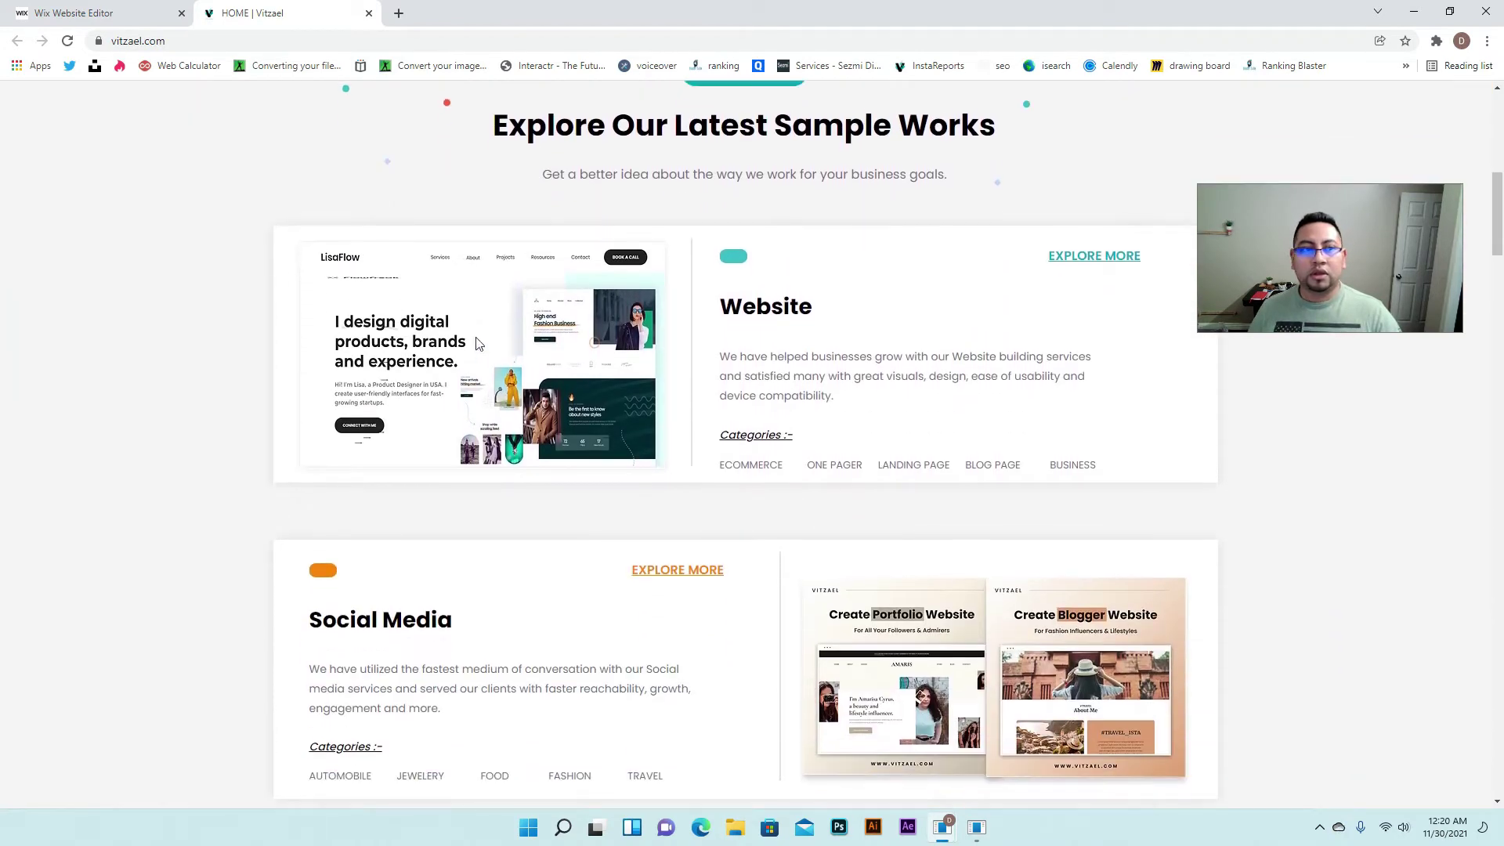
Switch to the Wix editor, preview the Custom Slider page and test its Slide 2 and Slide 3 buttons
left_click(155, 7)
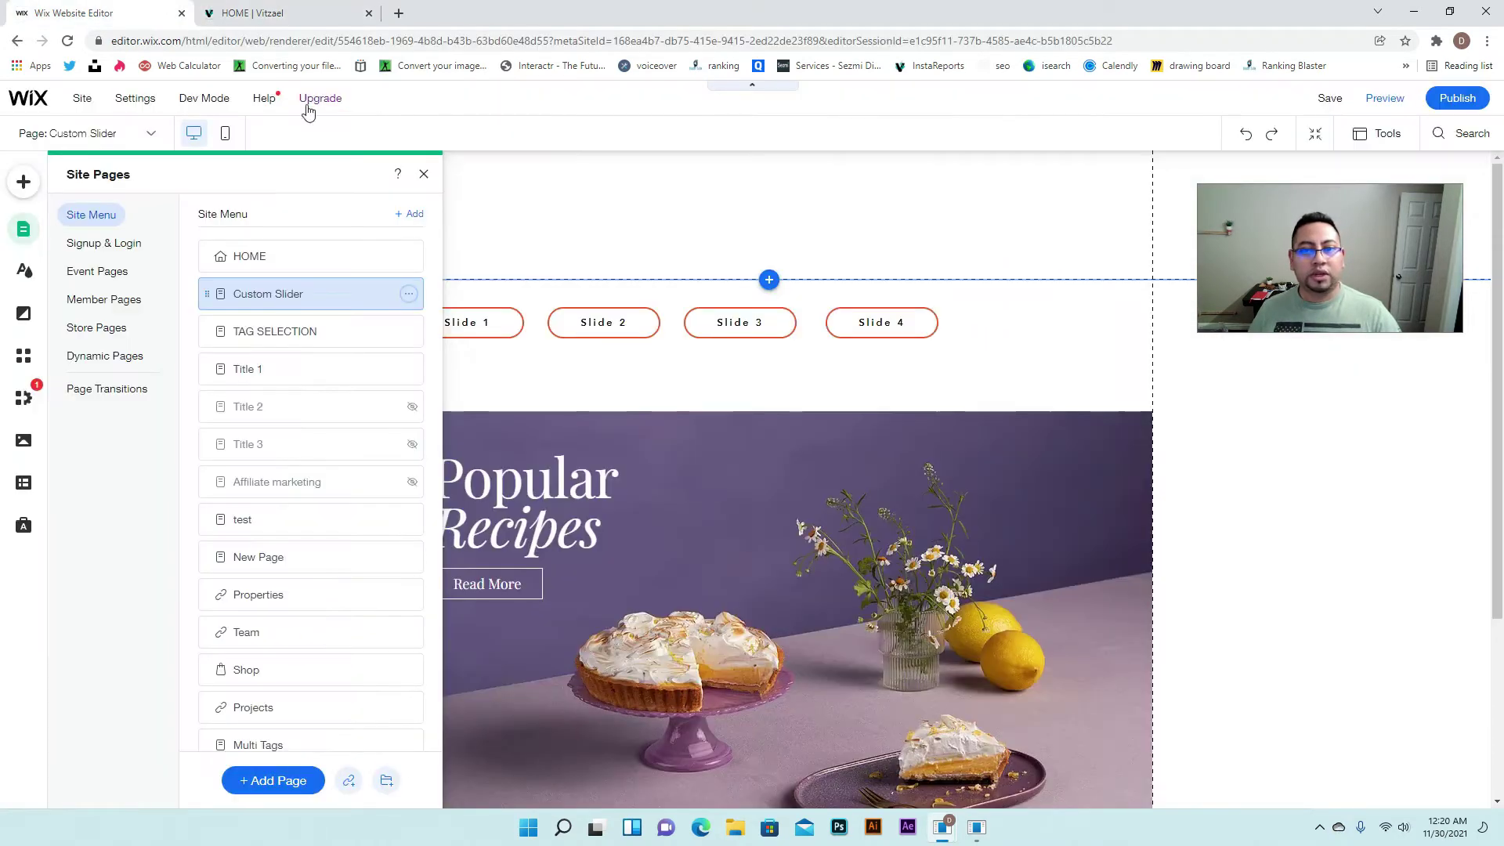
left_click(1387, 98)
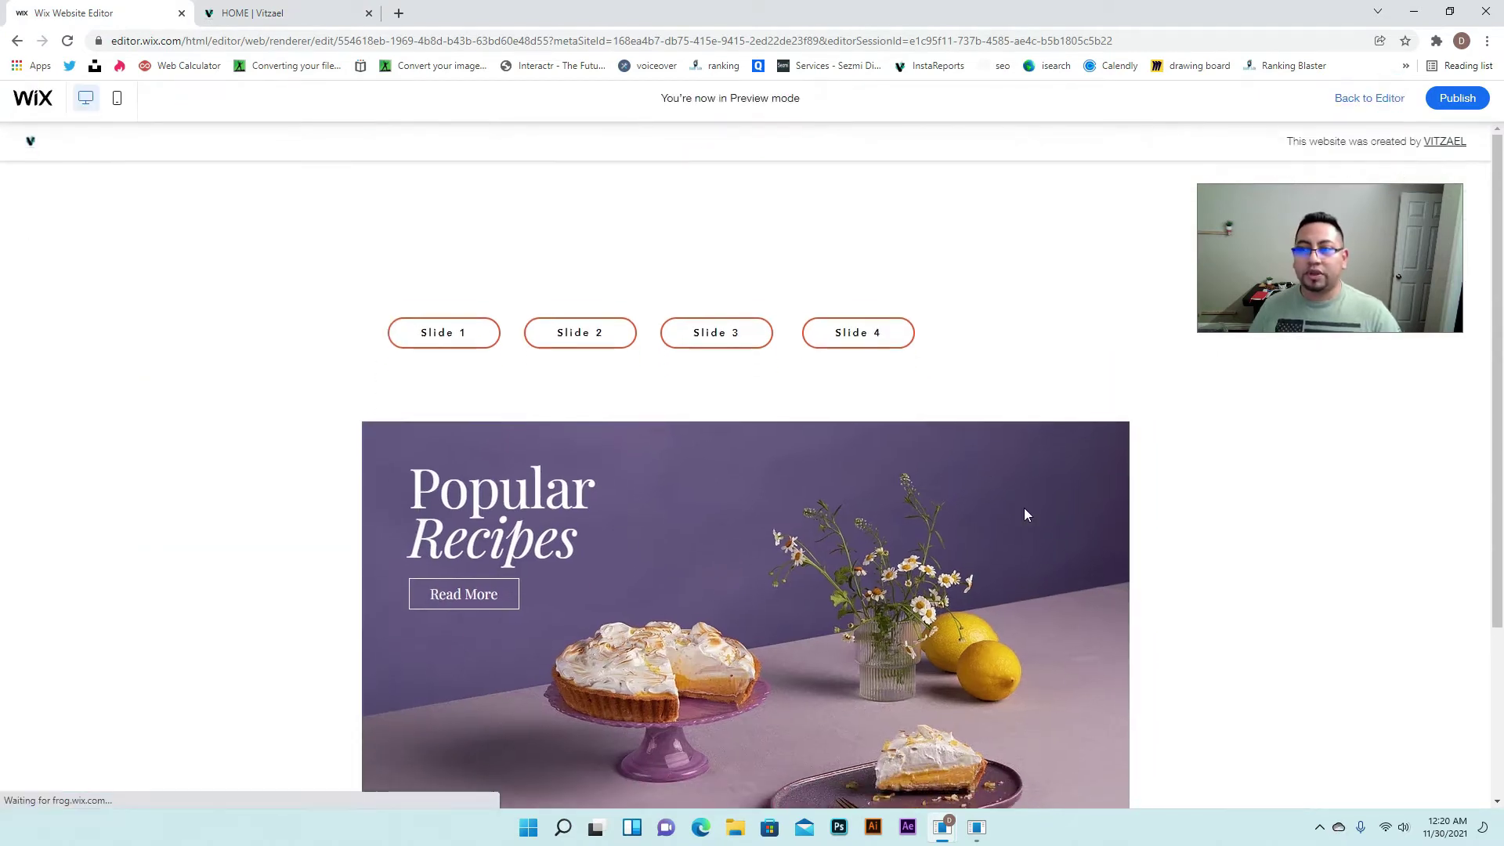
scroll(525, 329, "up", 1)
left_click(545, 252)
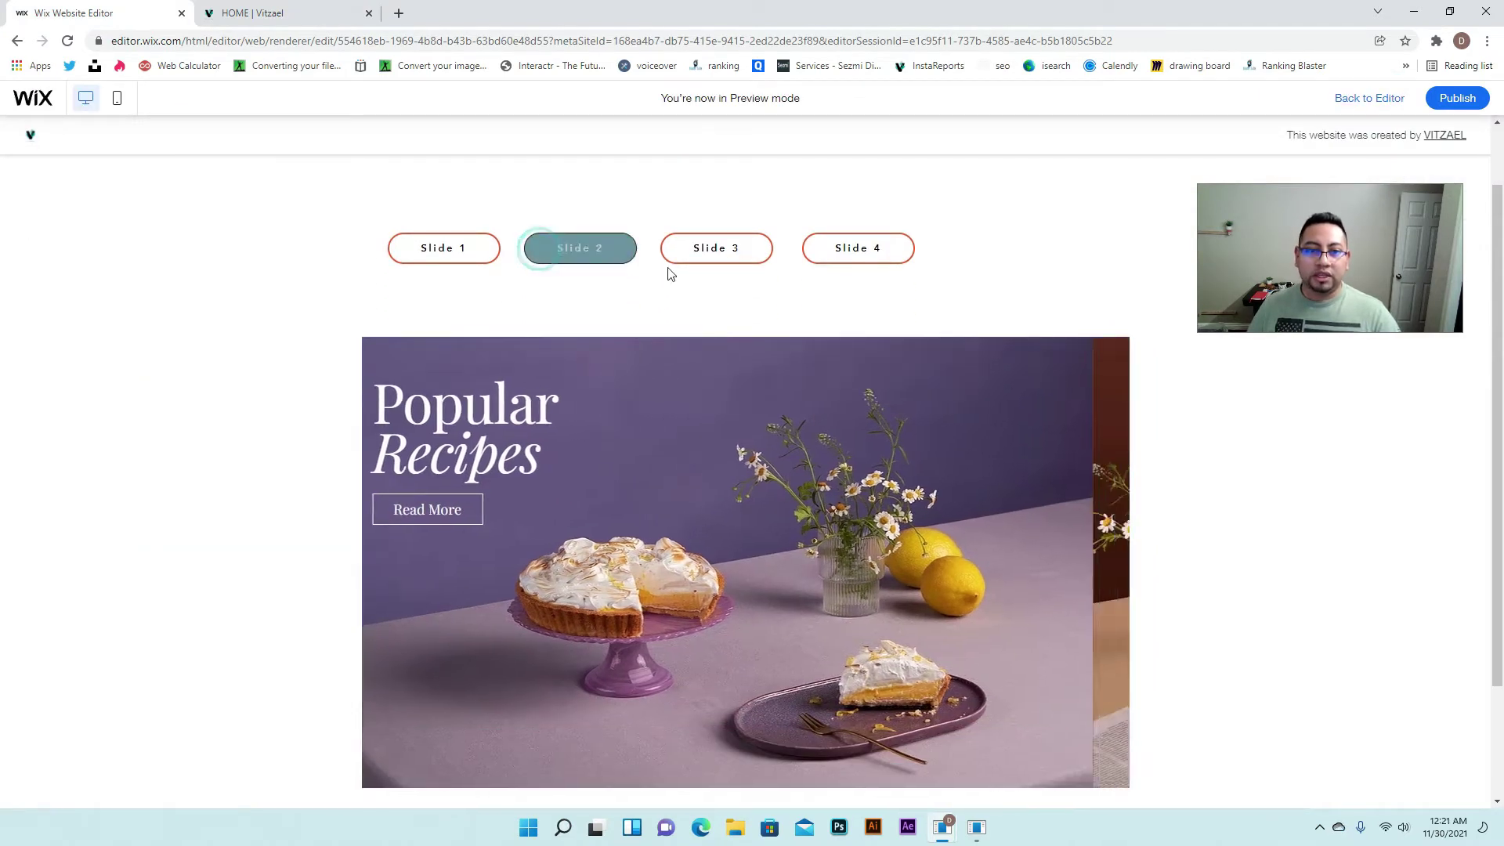
left_click(699, 259)
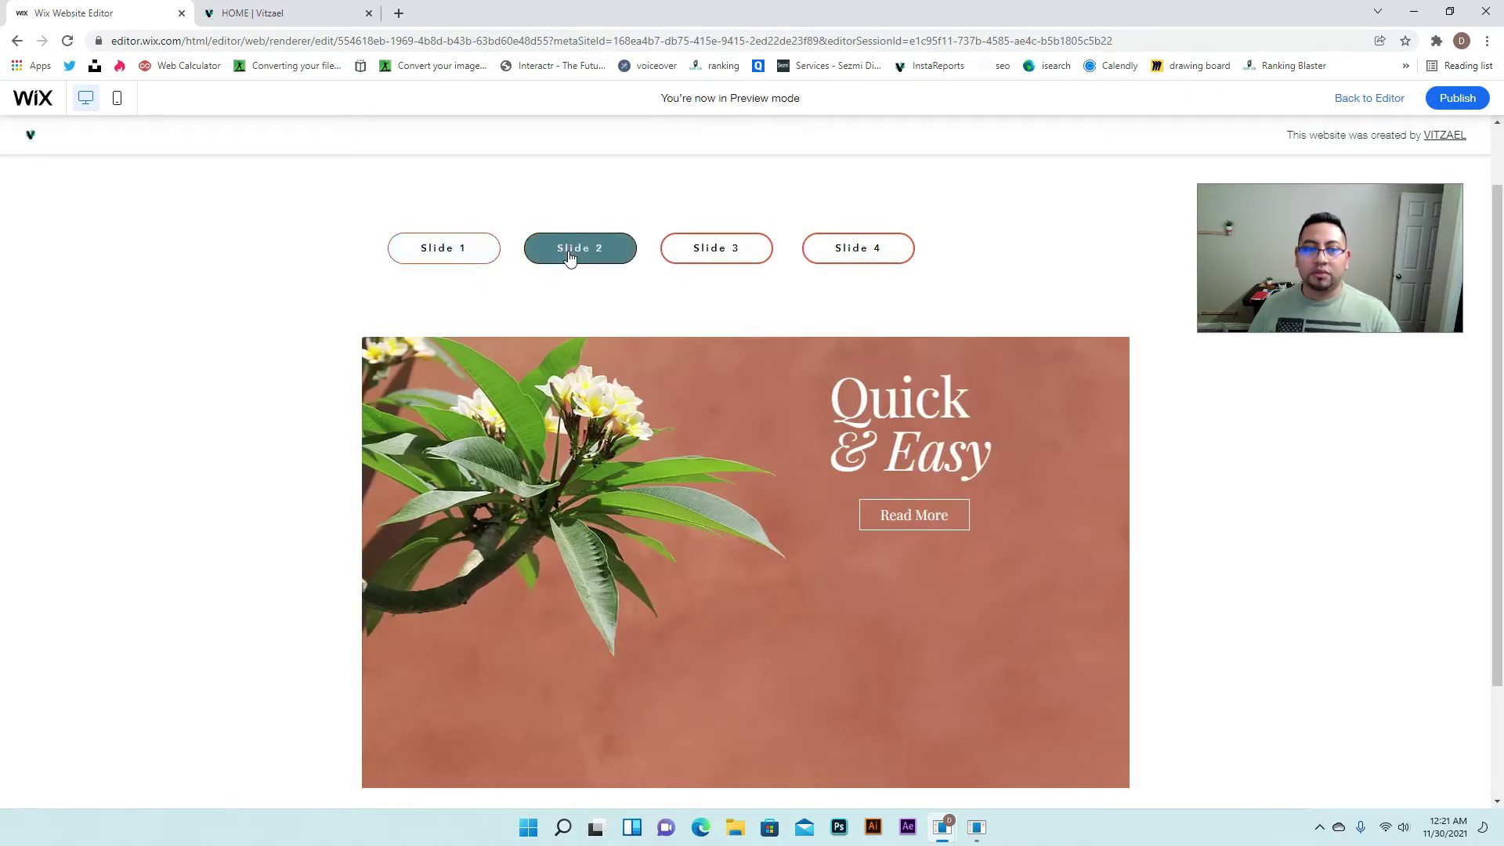
left_click(569, 255)
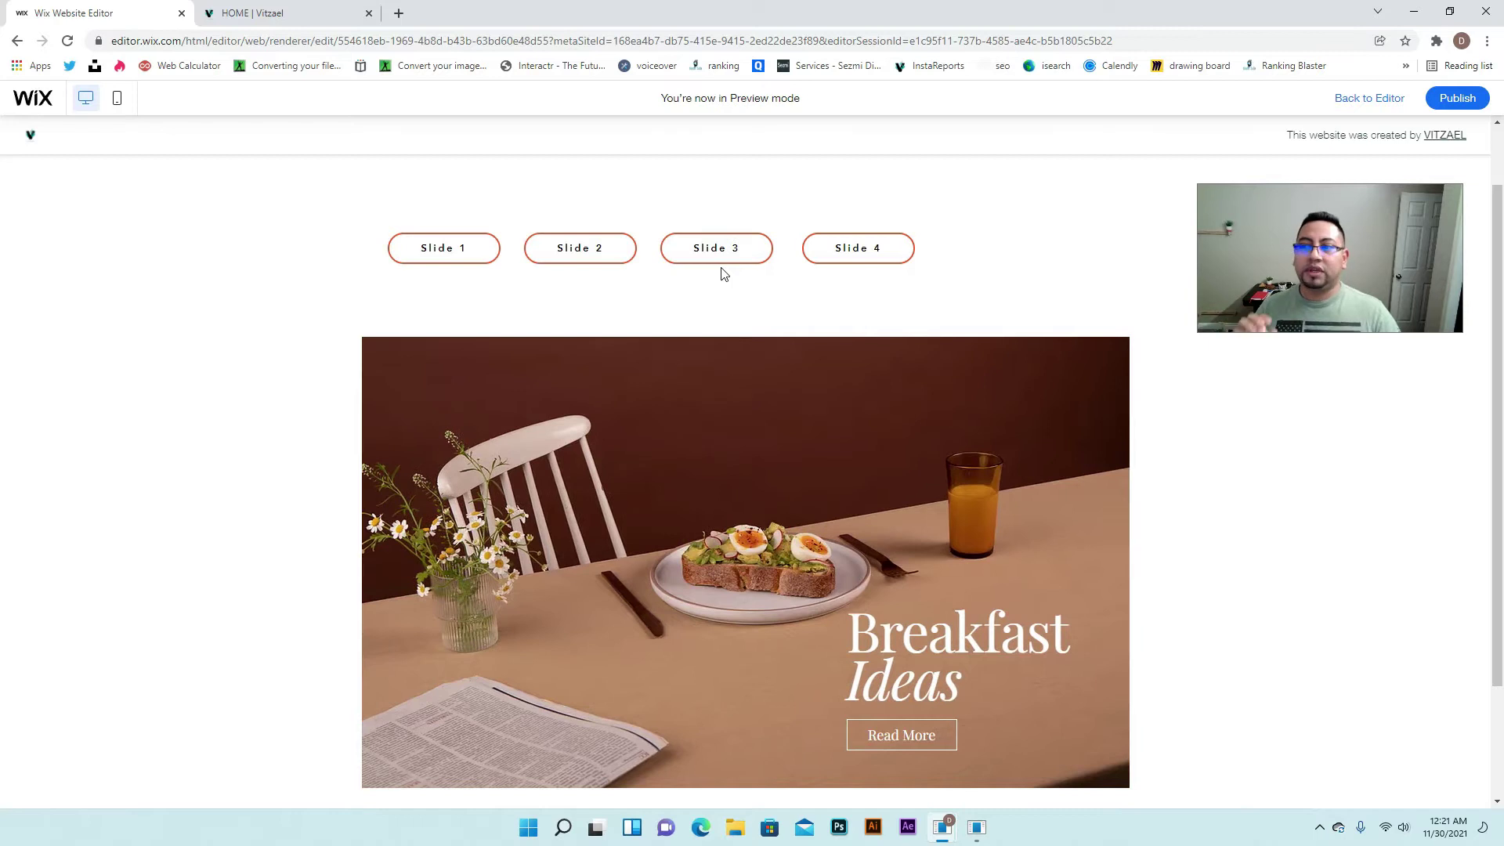
scroll(735, 549, "down", 1)
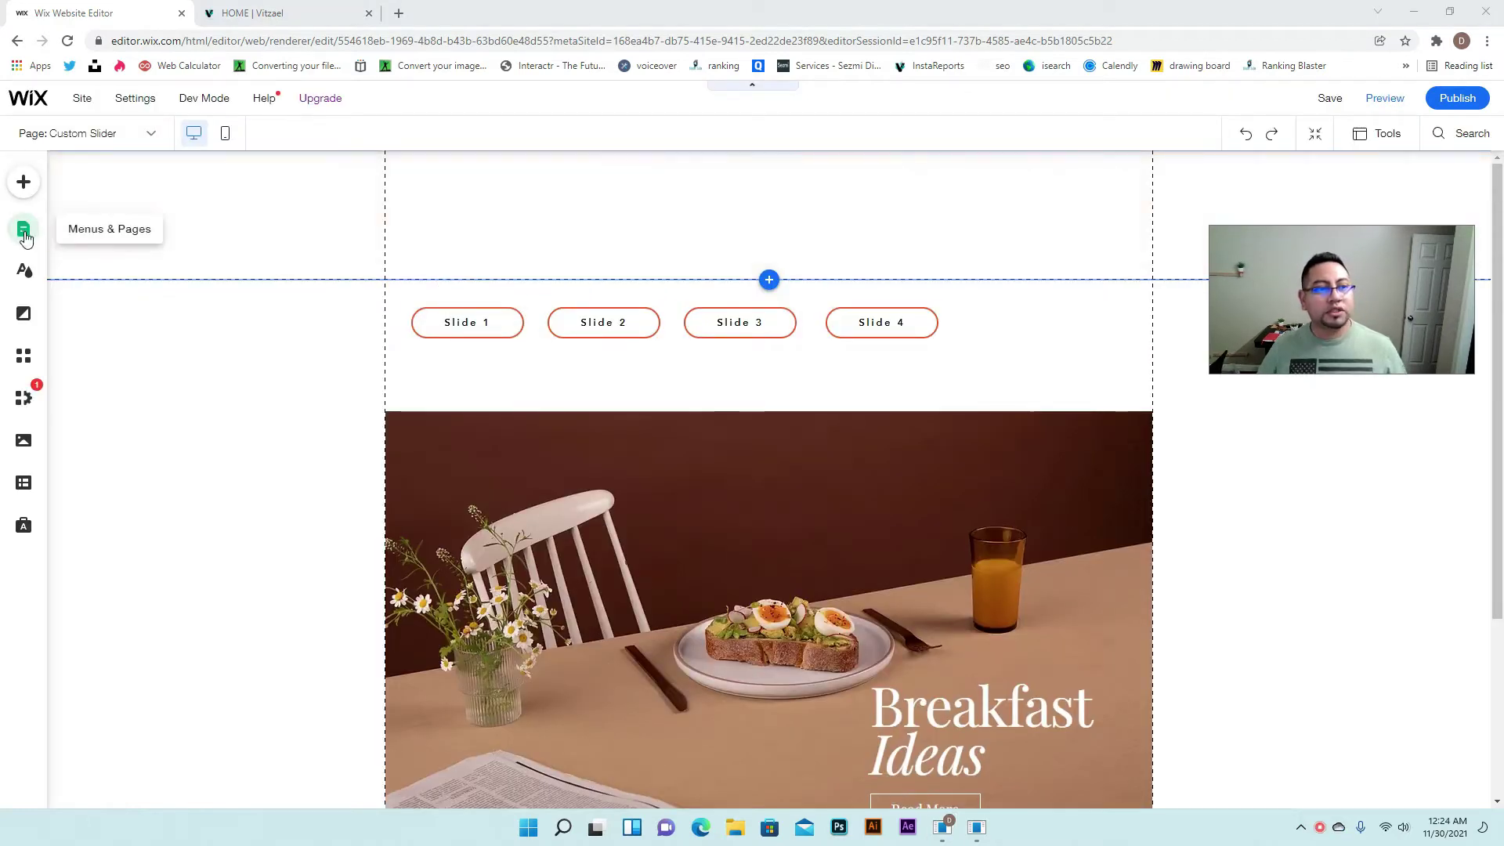
Add a blank page to the site, name it "Slide and button" and close the site pages list
left_click(25, 233)
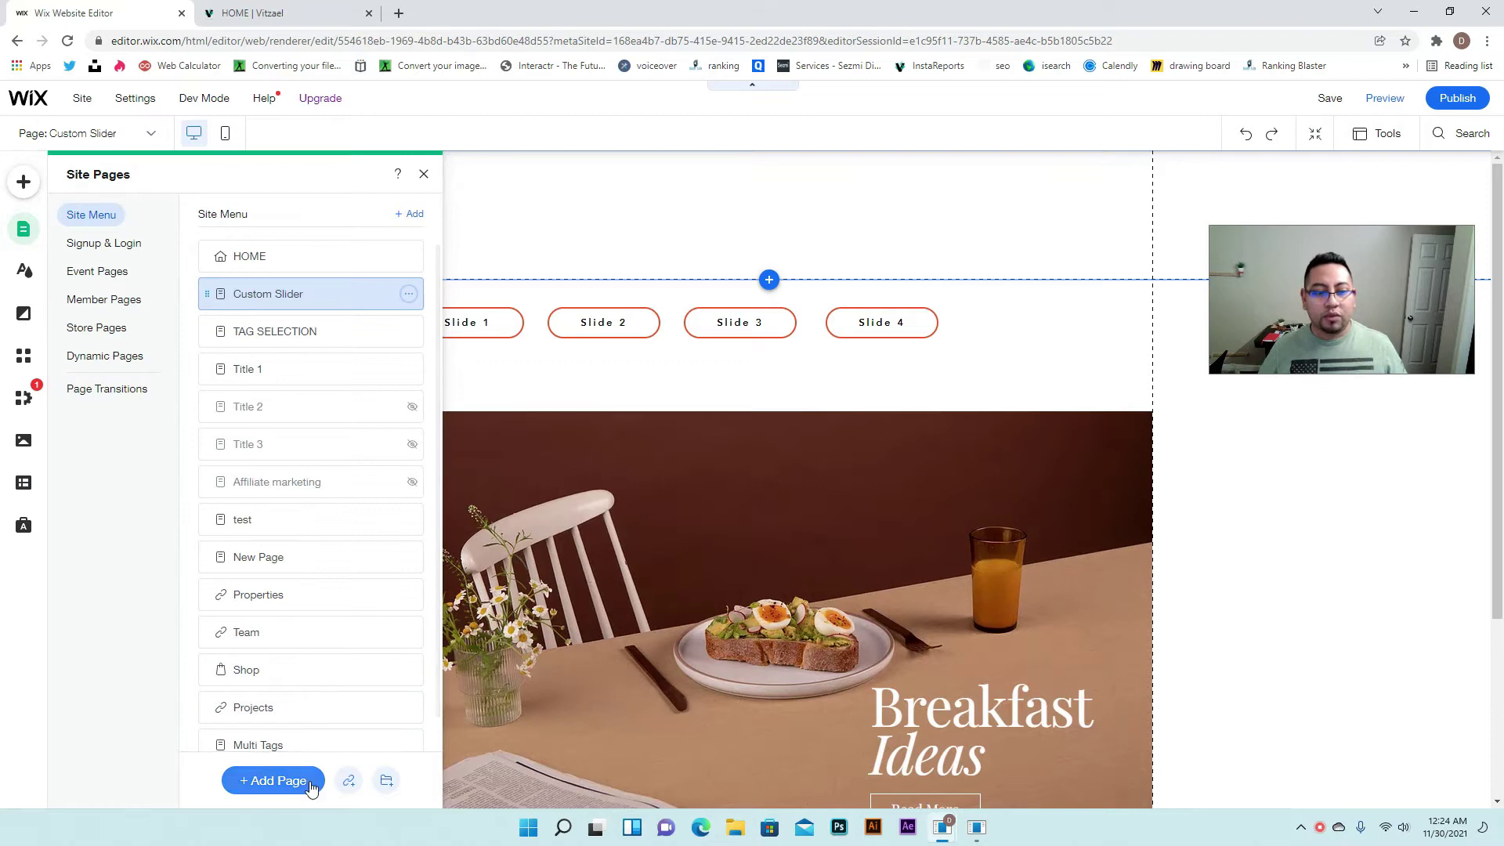
left_click(273, 781)
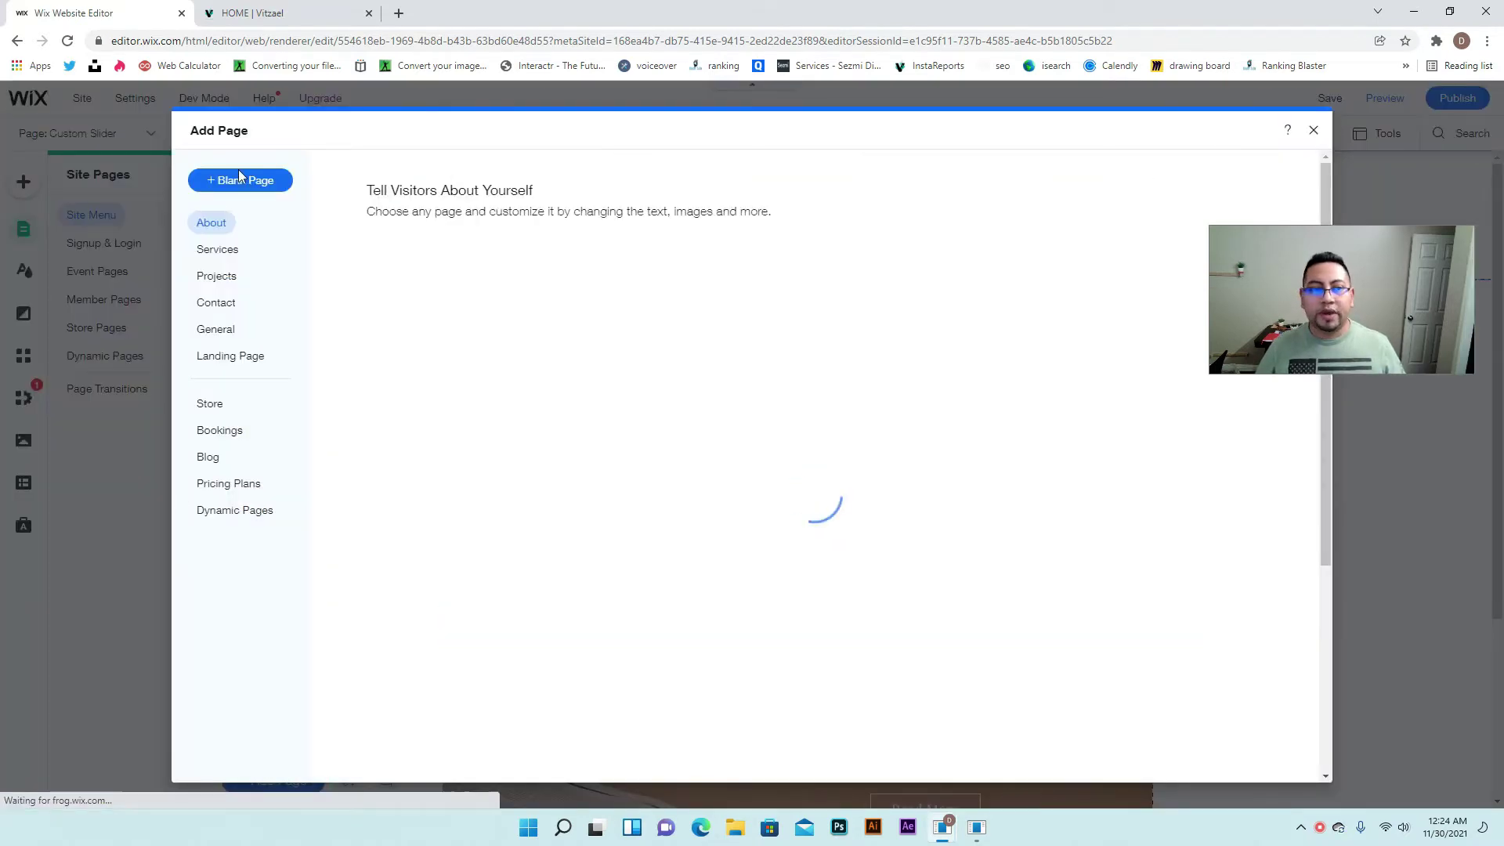
left_click(266, 188)
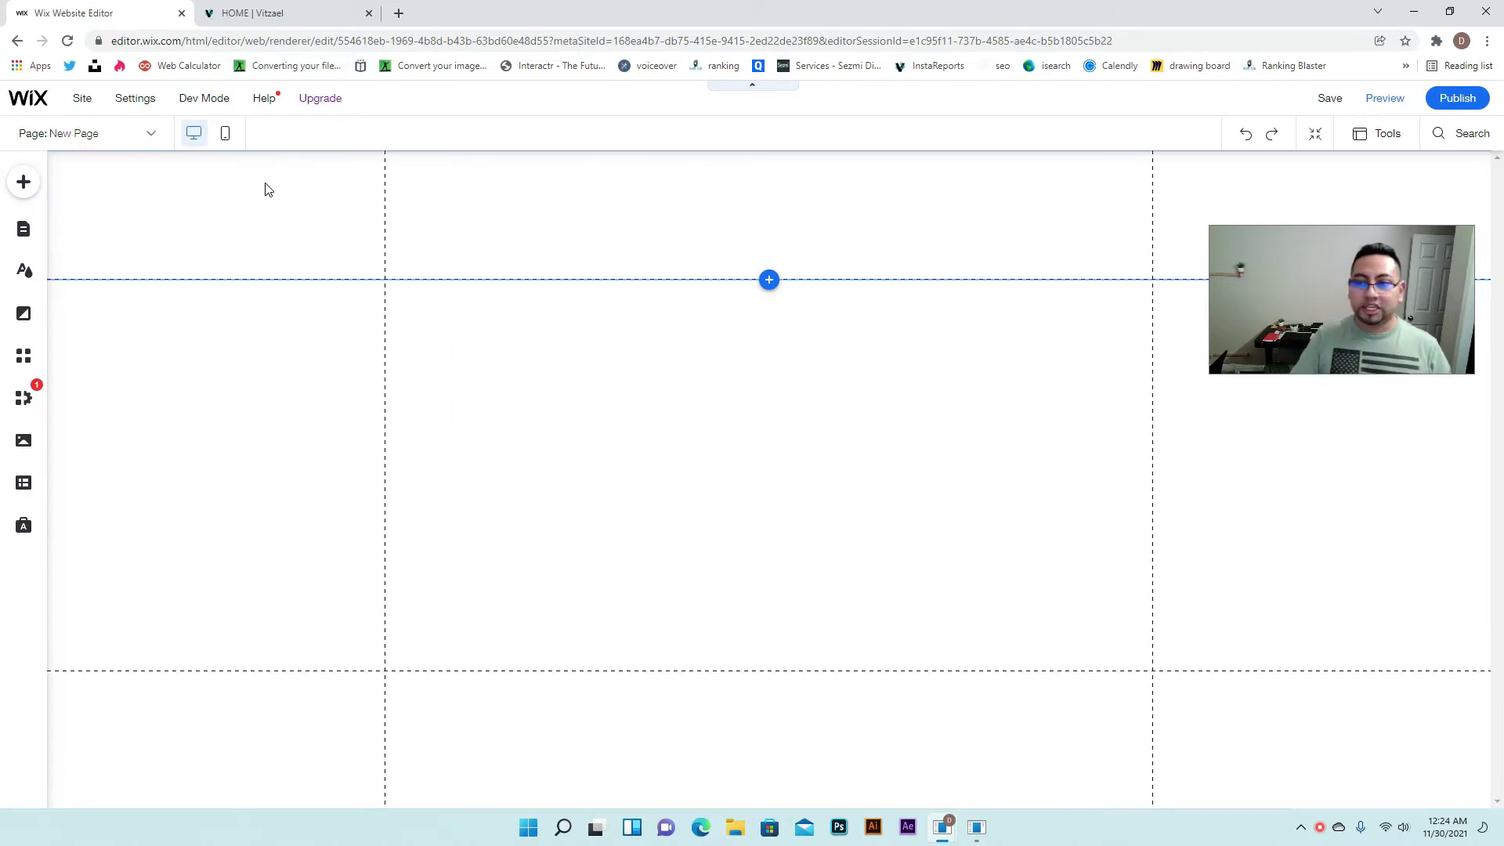
key("BackSpace")
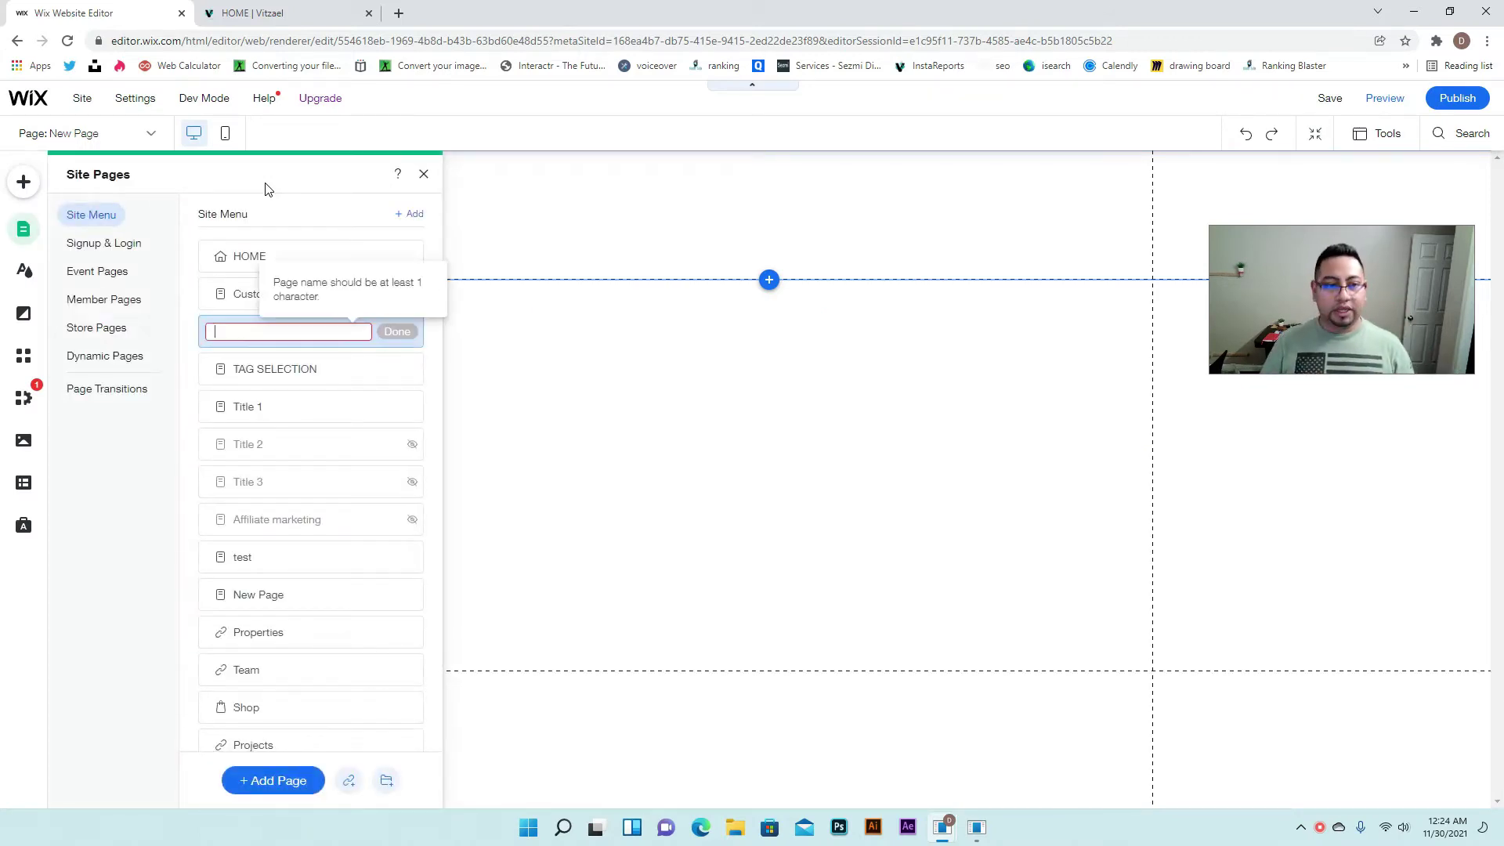
type("Slide and button")
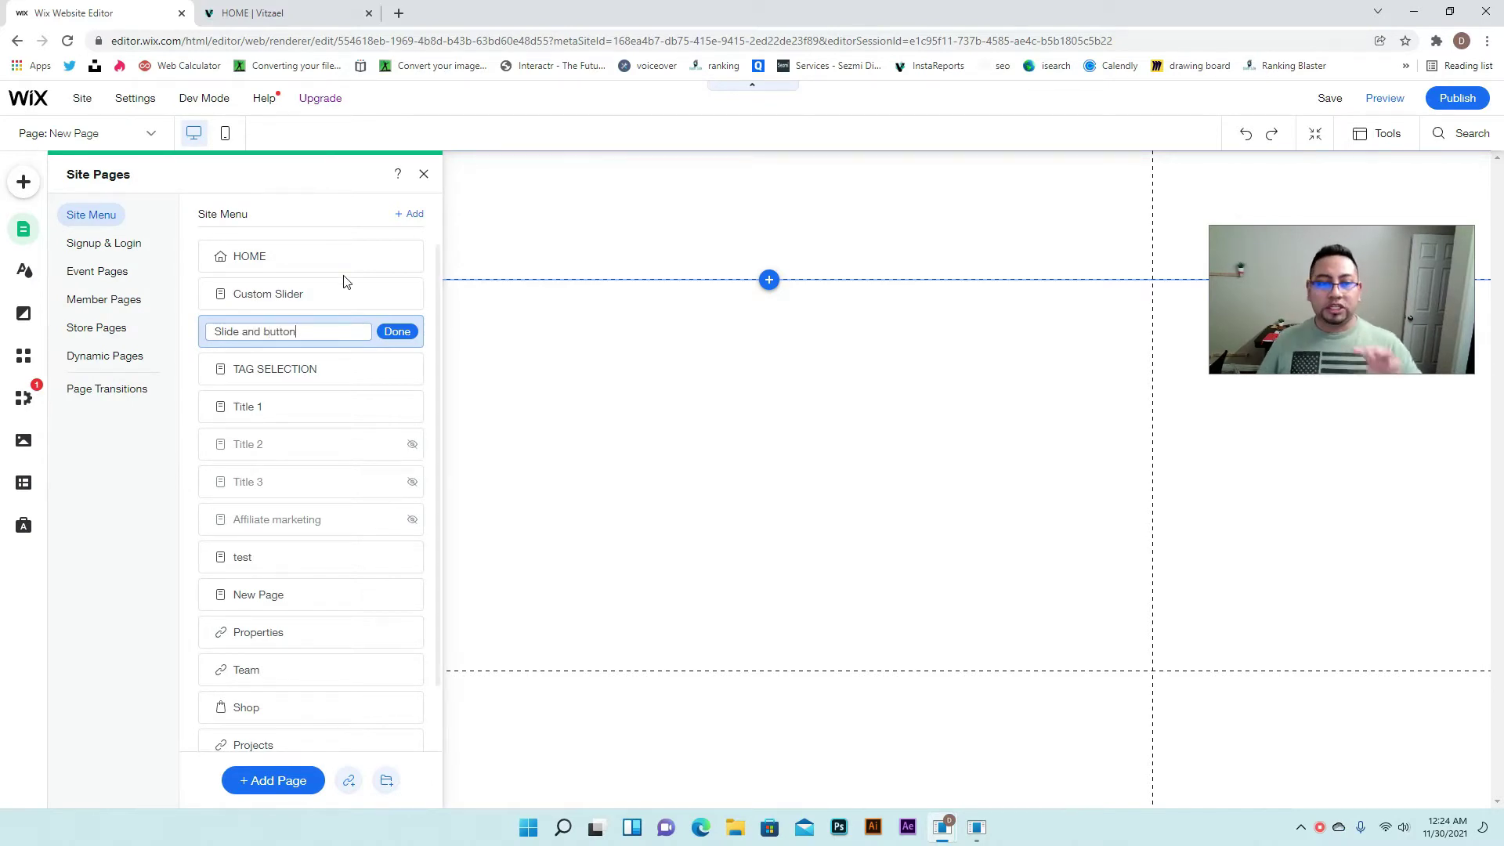
left_click(401, 335)
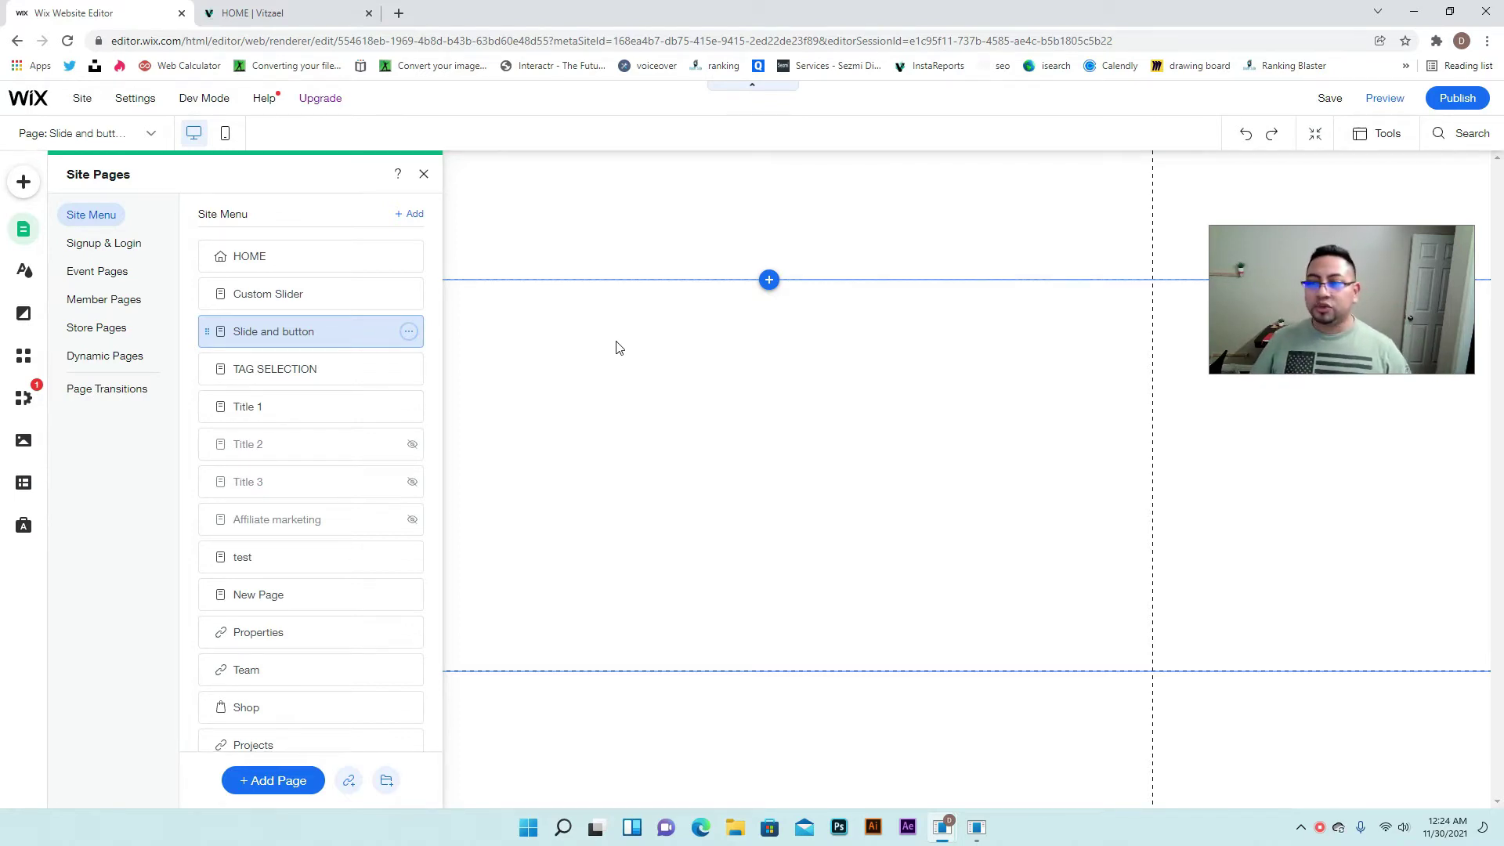
left_click(424, 174)
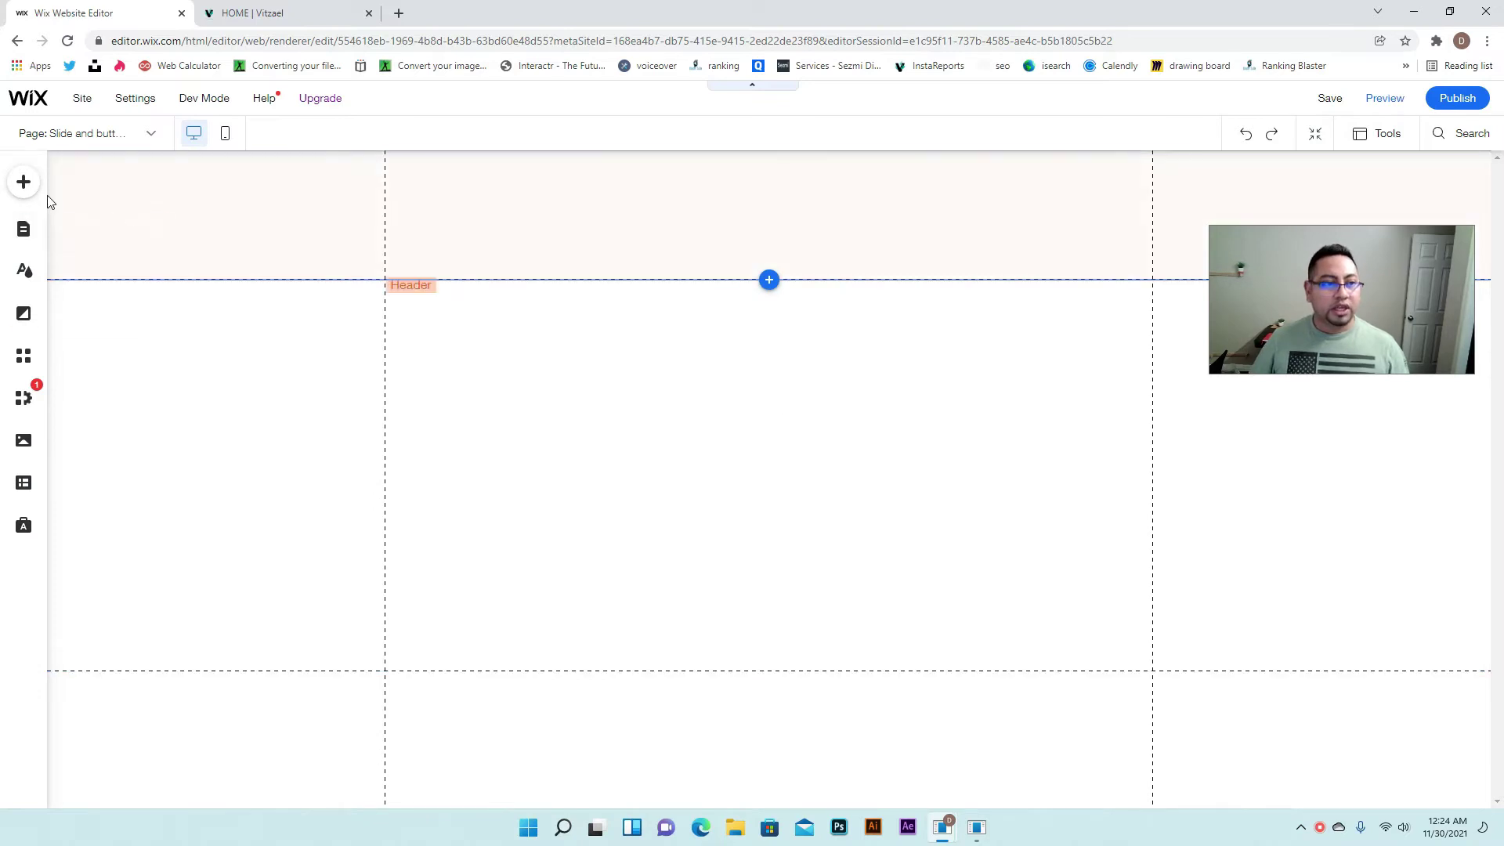
Add a blank white Classic strip to the page just below the header and make it taller
left_click(27, 185)
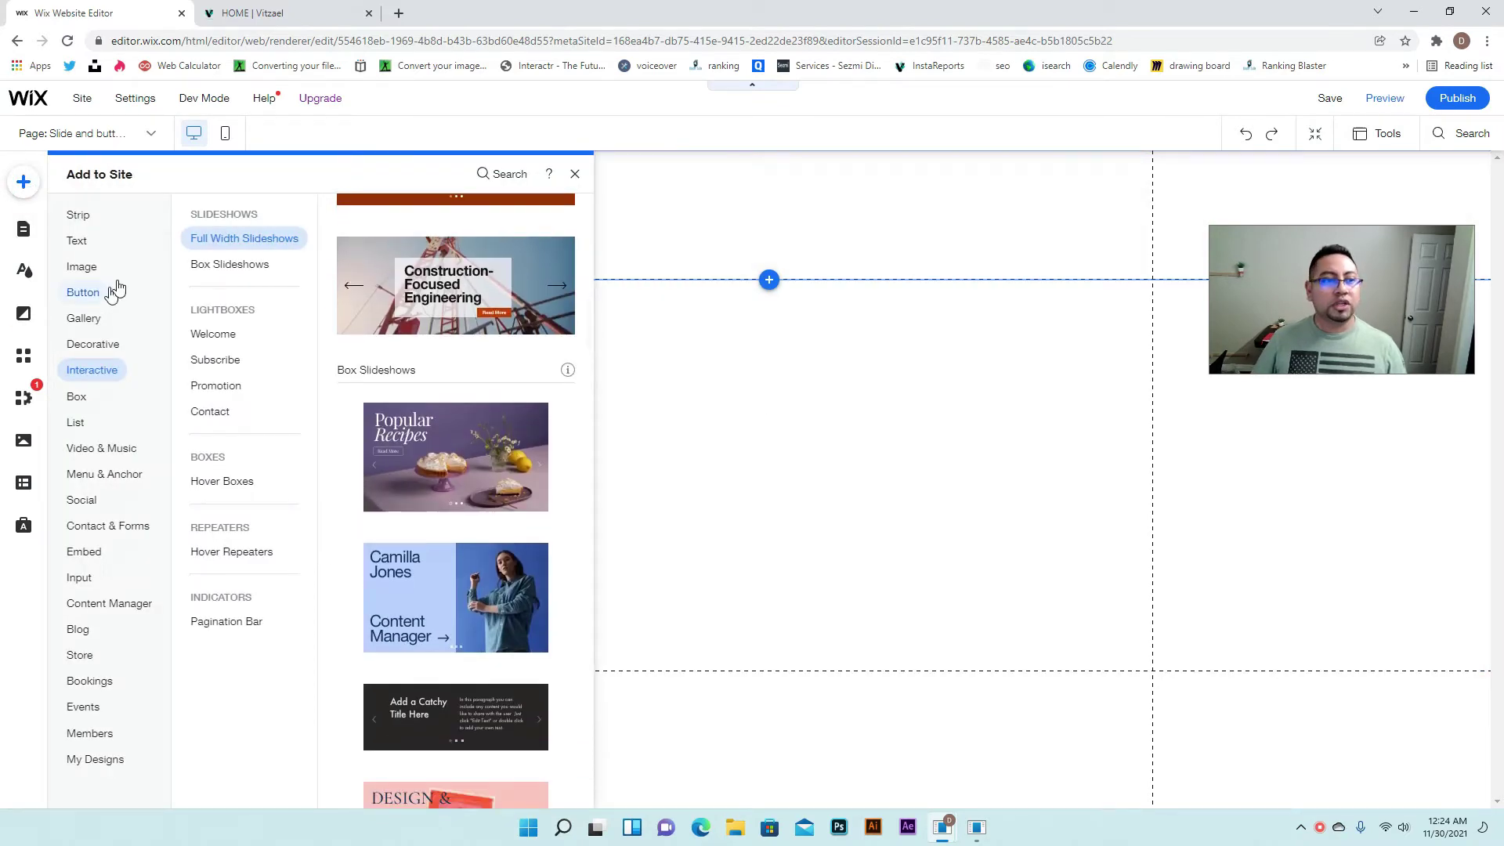
mouse_move(75, 220)
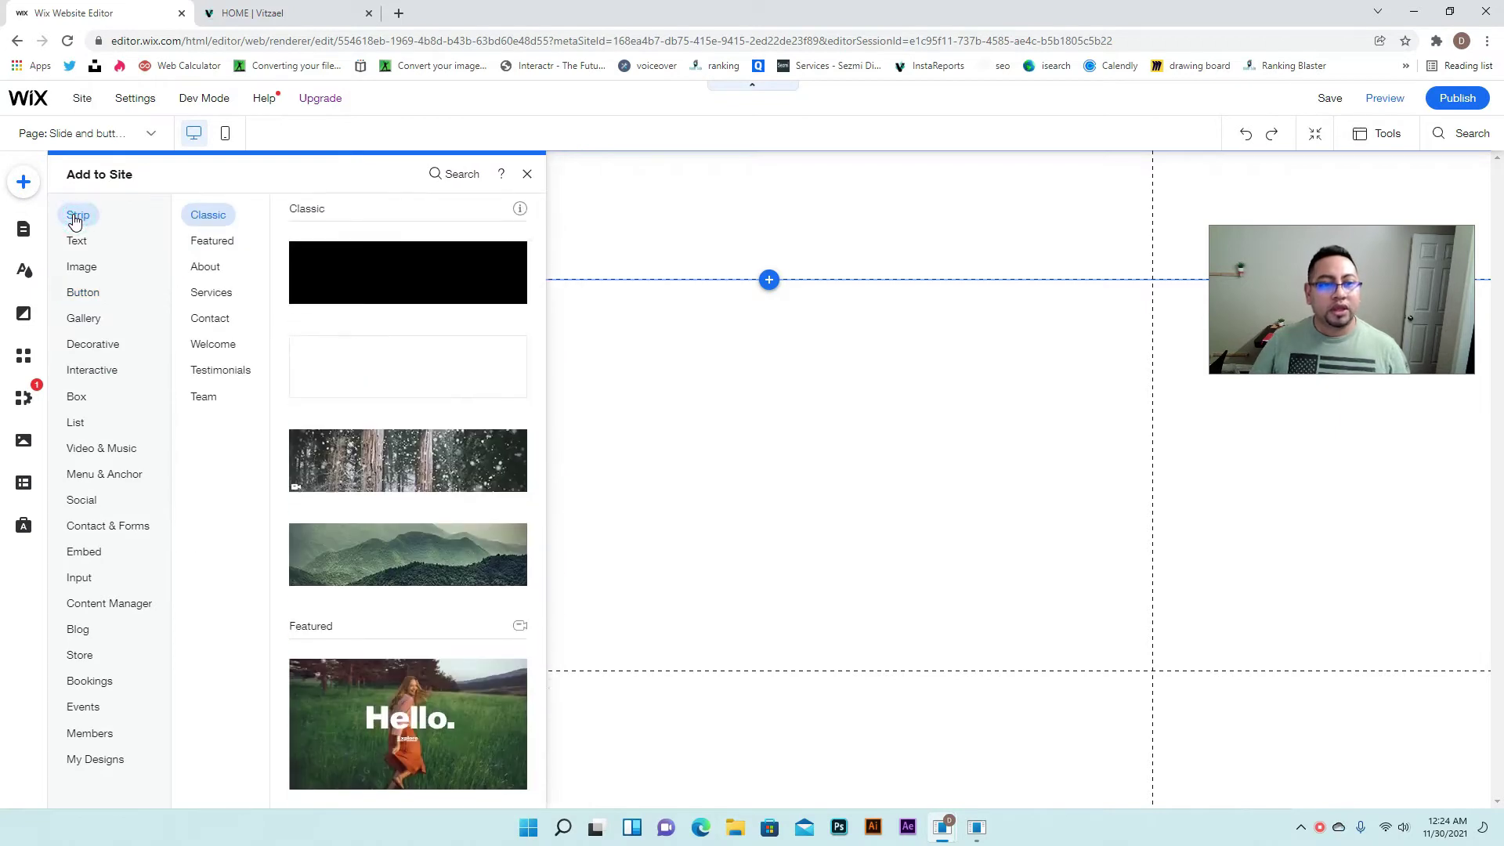
left_click_drag(337, 362, 689, 376)
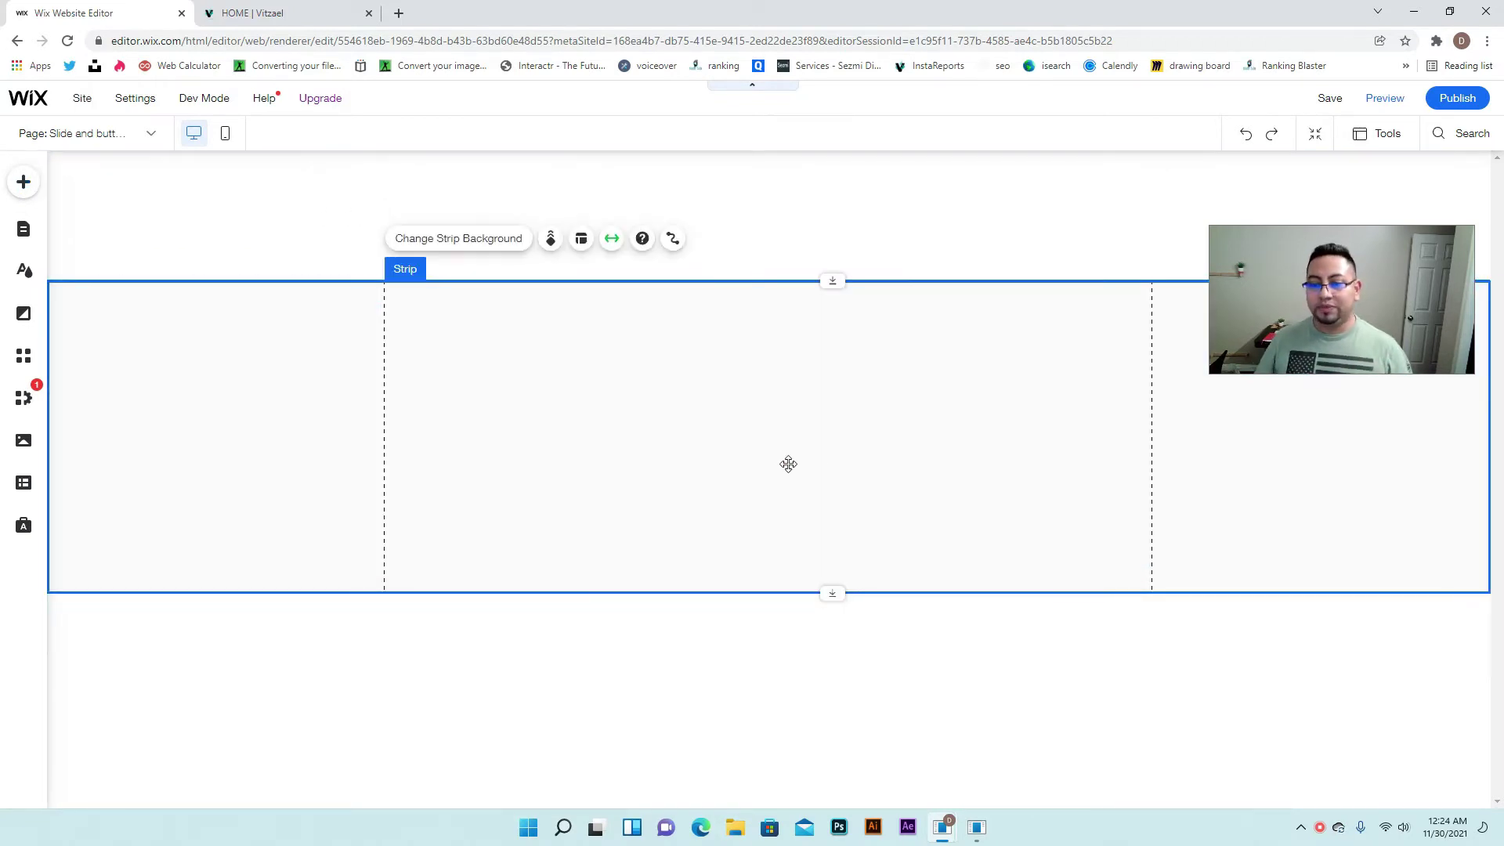
left_click_drag(843, 596, 858, 689)
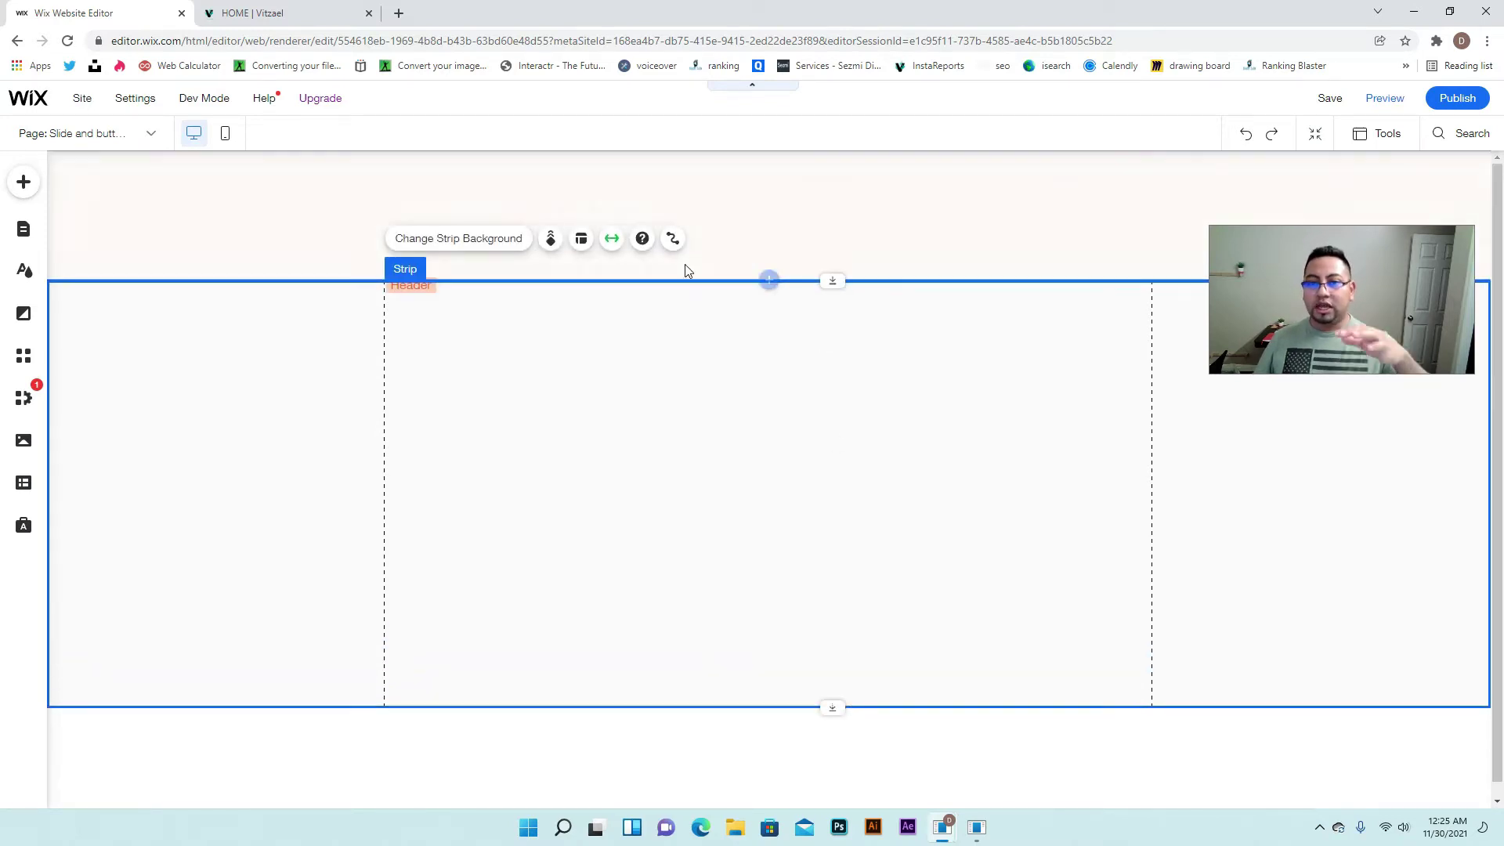
Add the Featured "Hello." strip to the page above the blank strip
left_click(24, 178)
mouse_move(83, 253)
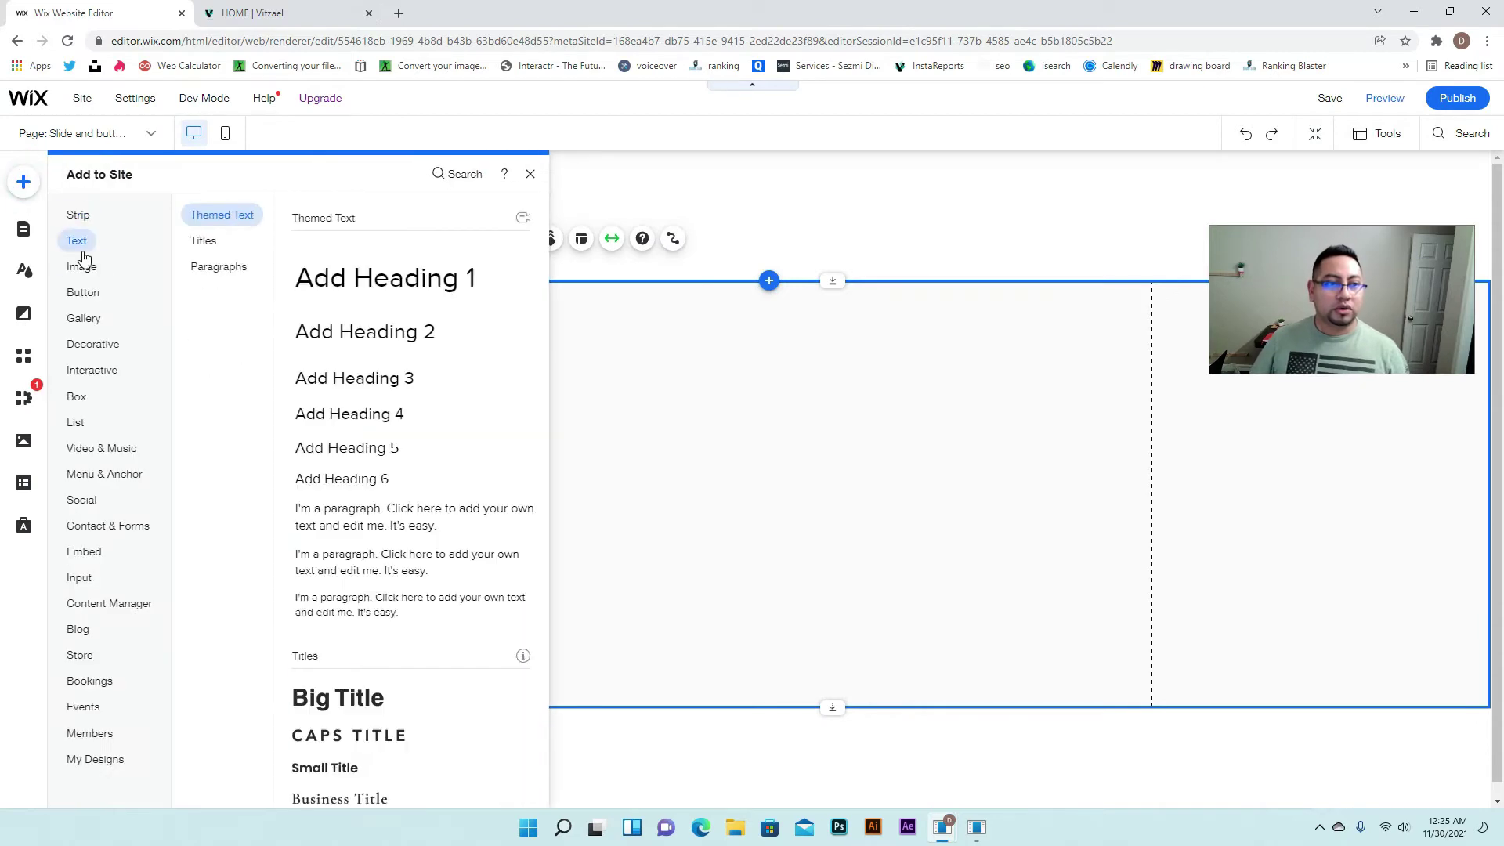
mouse_move(78, 213)
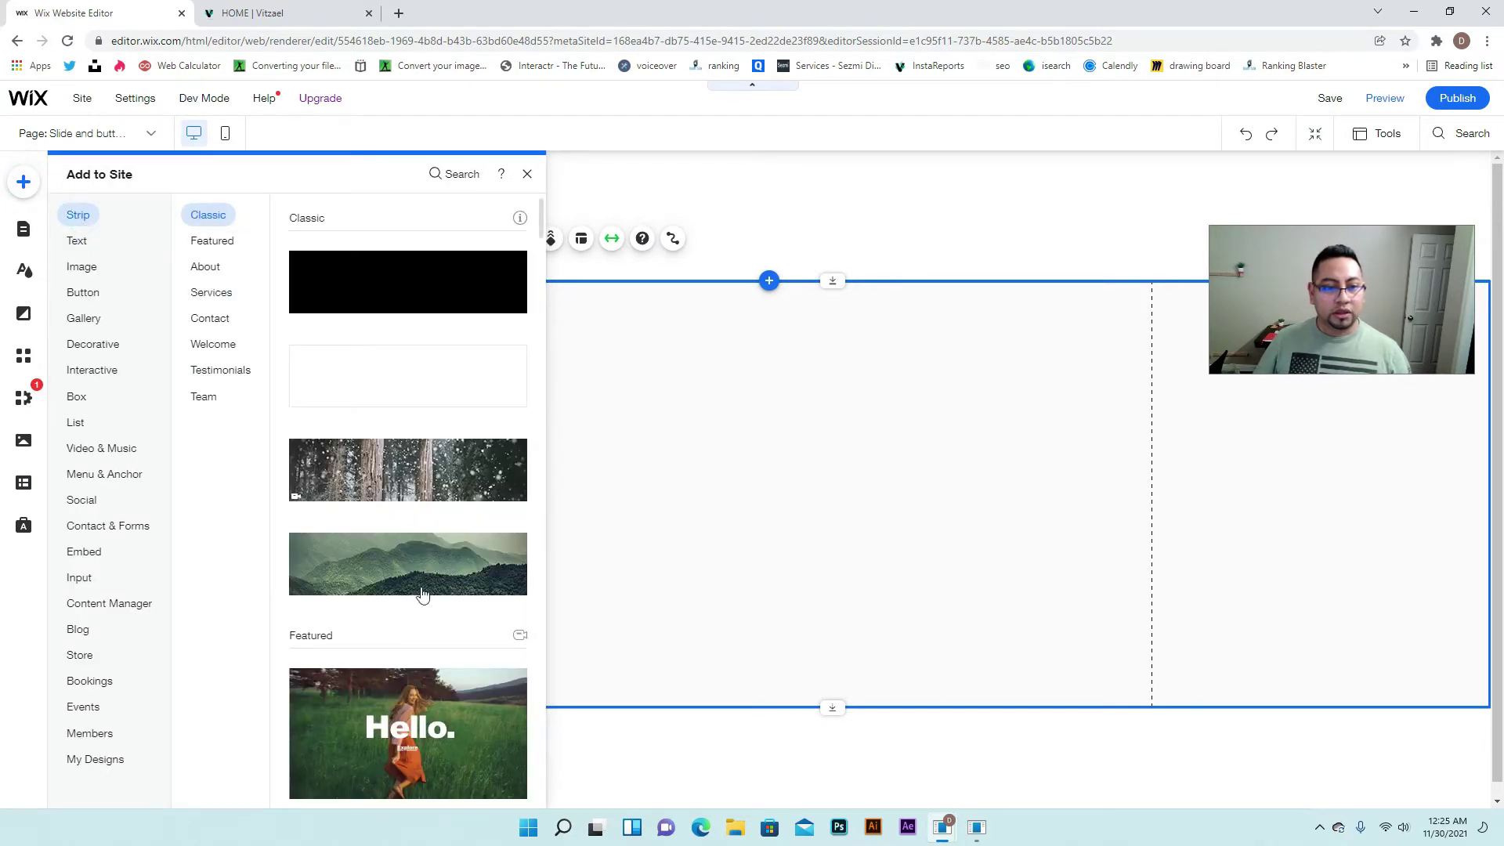
scroll(423, 595, "down", 3)
left_click_drag(417, 525, 750, 488)
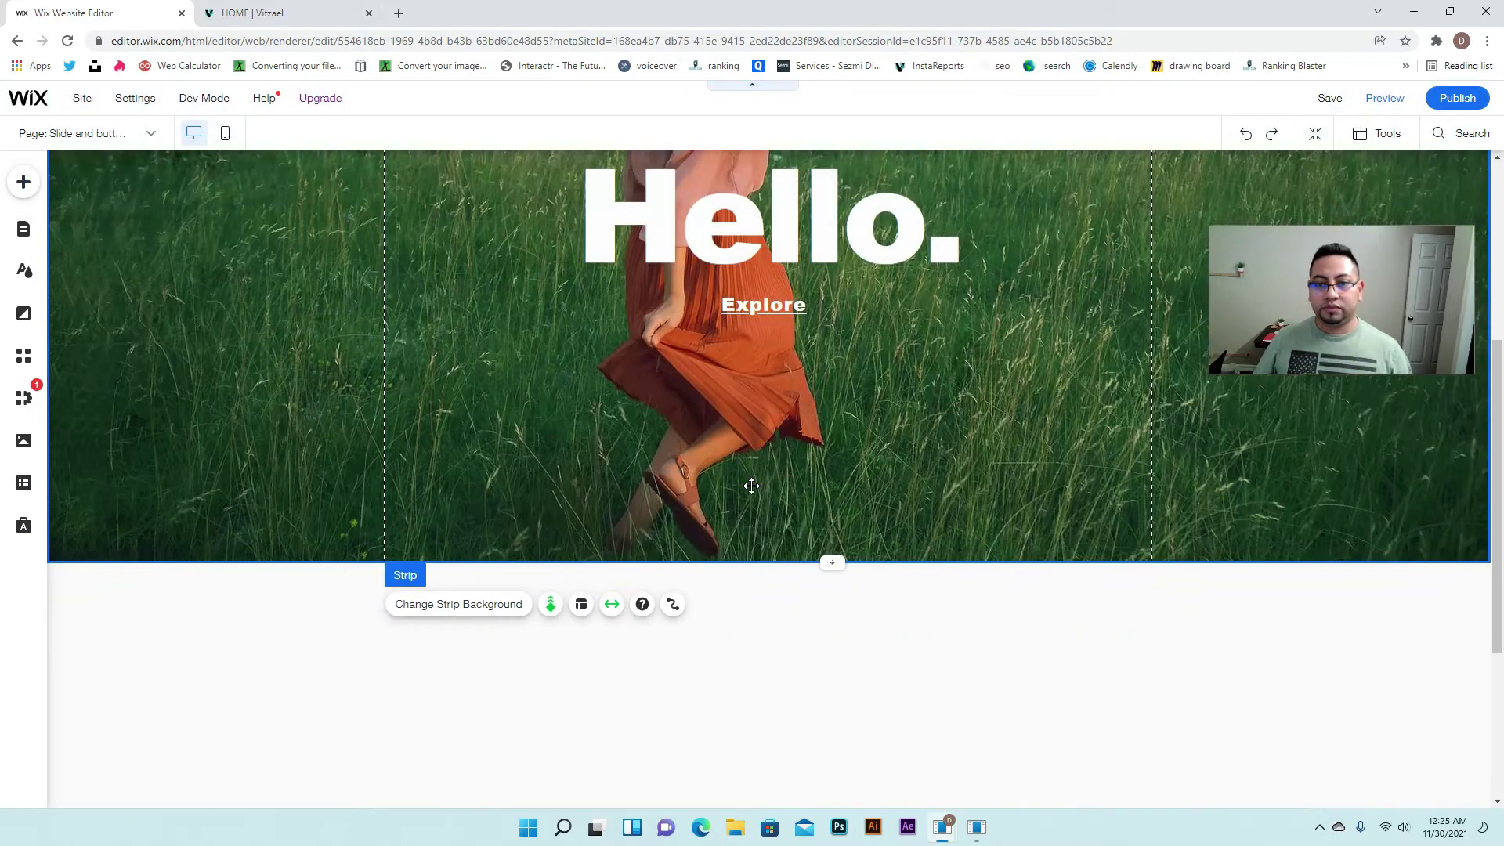
Add the dark green DOWNLOAD text button to the blank strip and place it in the strip's upper-left area
scroll(773, 474, "down", 4)
left_click(817, 568)
scroll(816, 580, "up", 3)
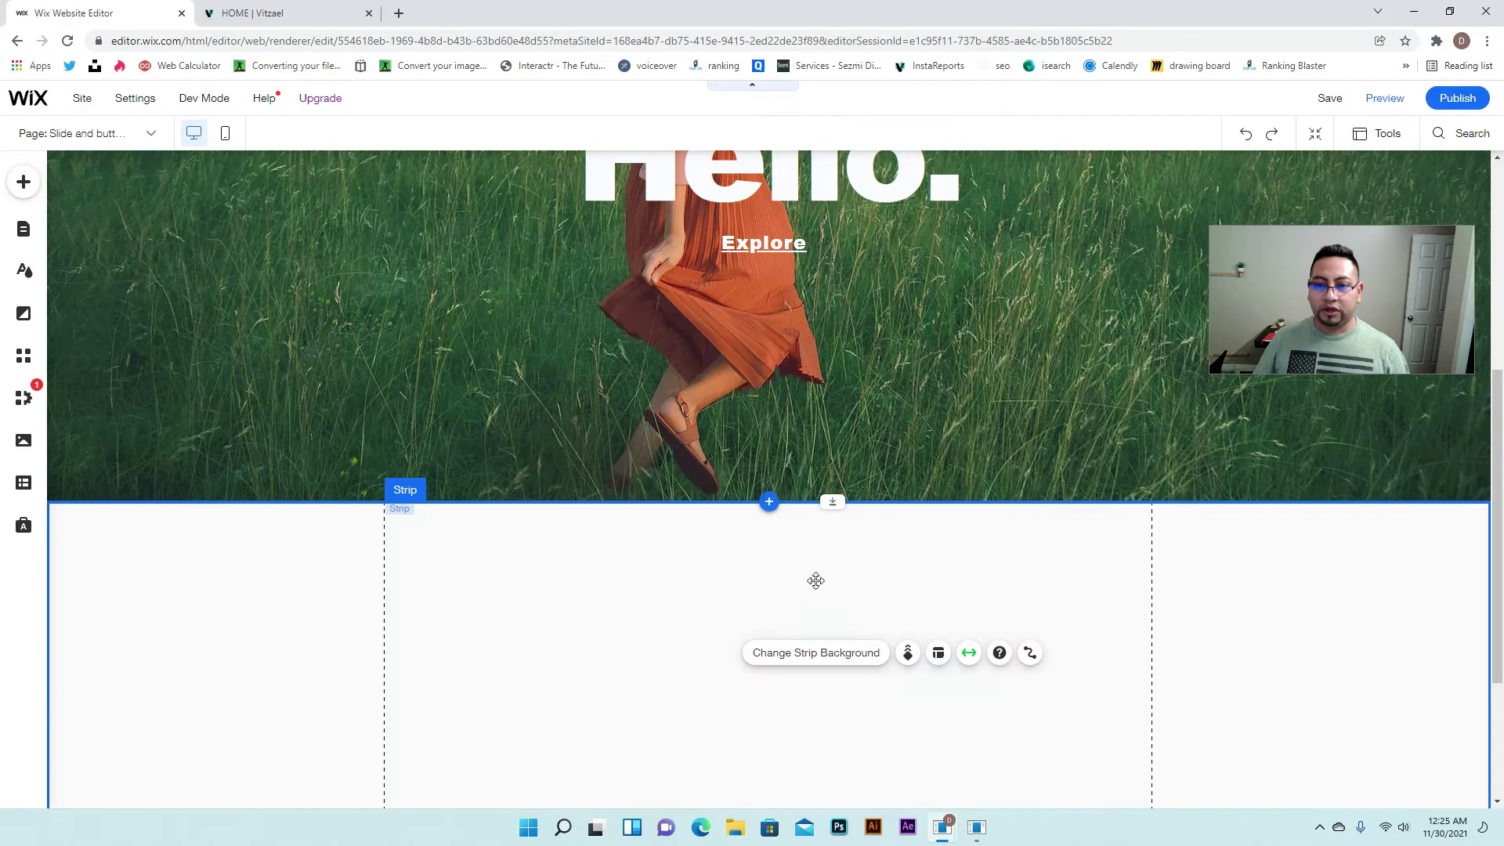
scroll(866, 420, "up", 4)
scroll(867, 735, "down", 7)
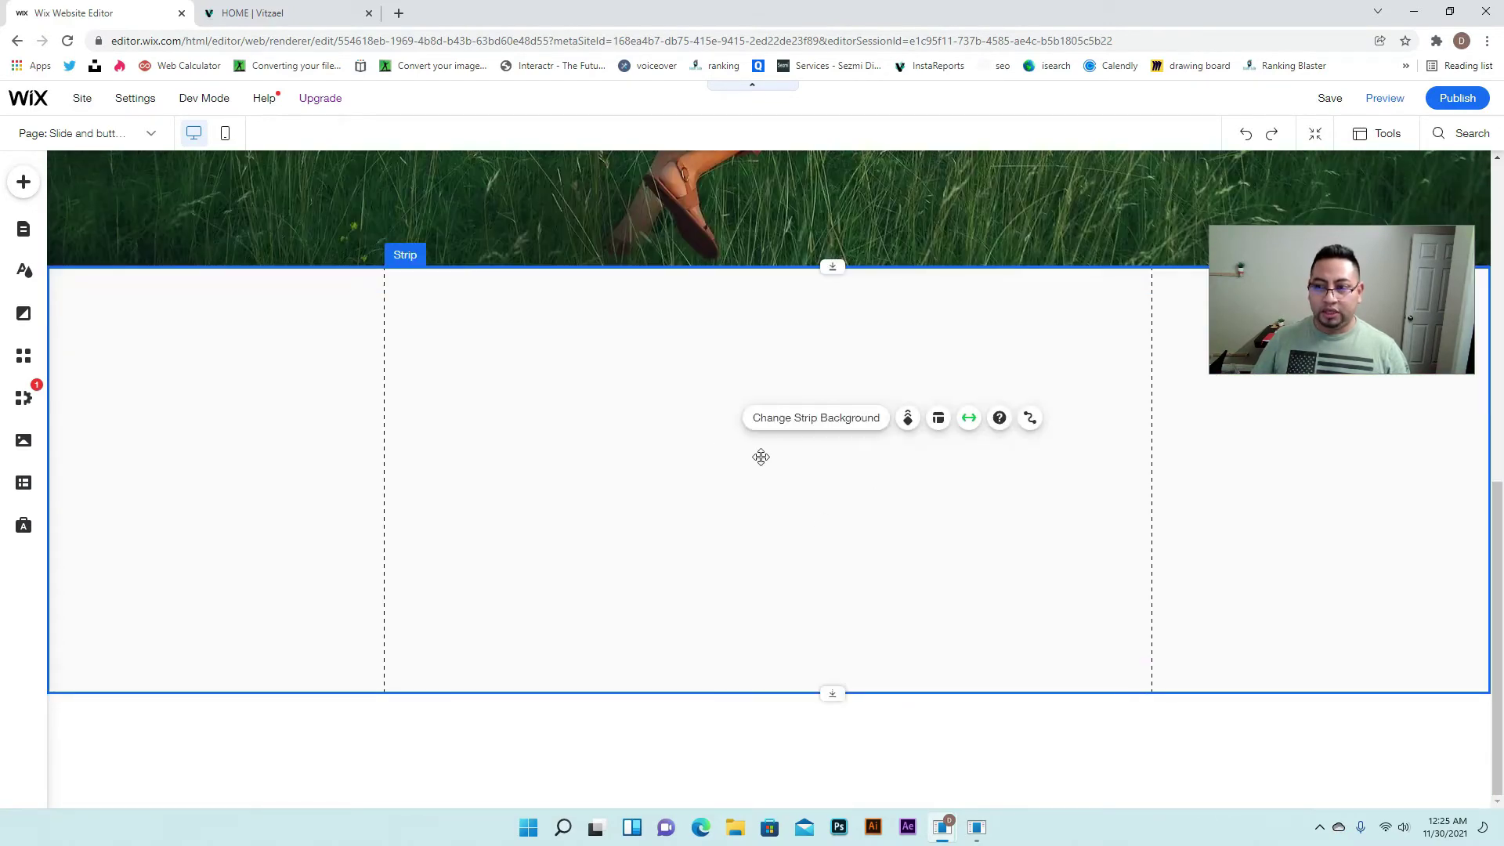
scroll(668, 608, "up", 3)
scroll(661, 698, "down", 3)
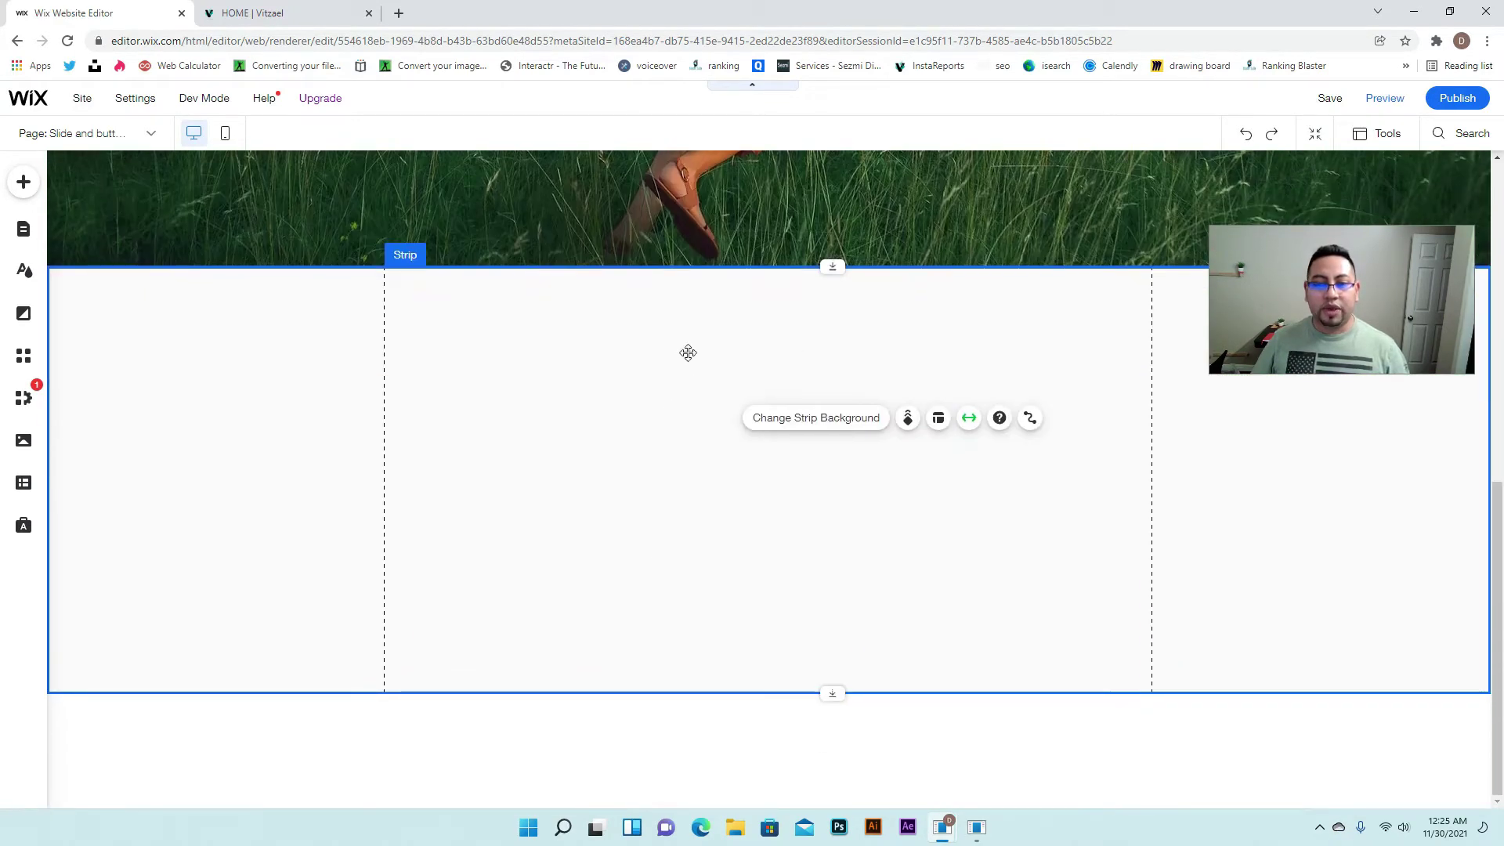
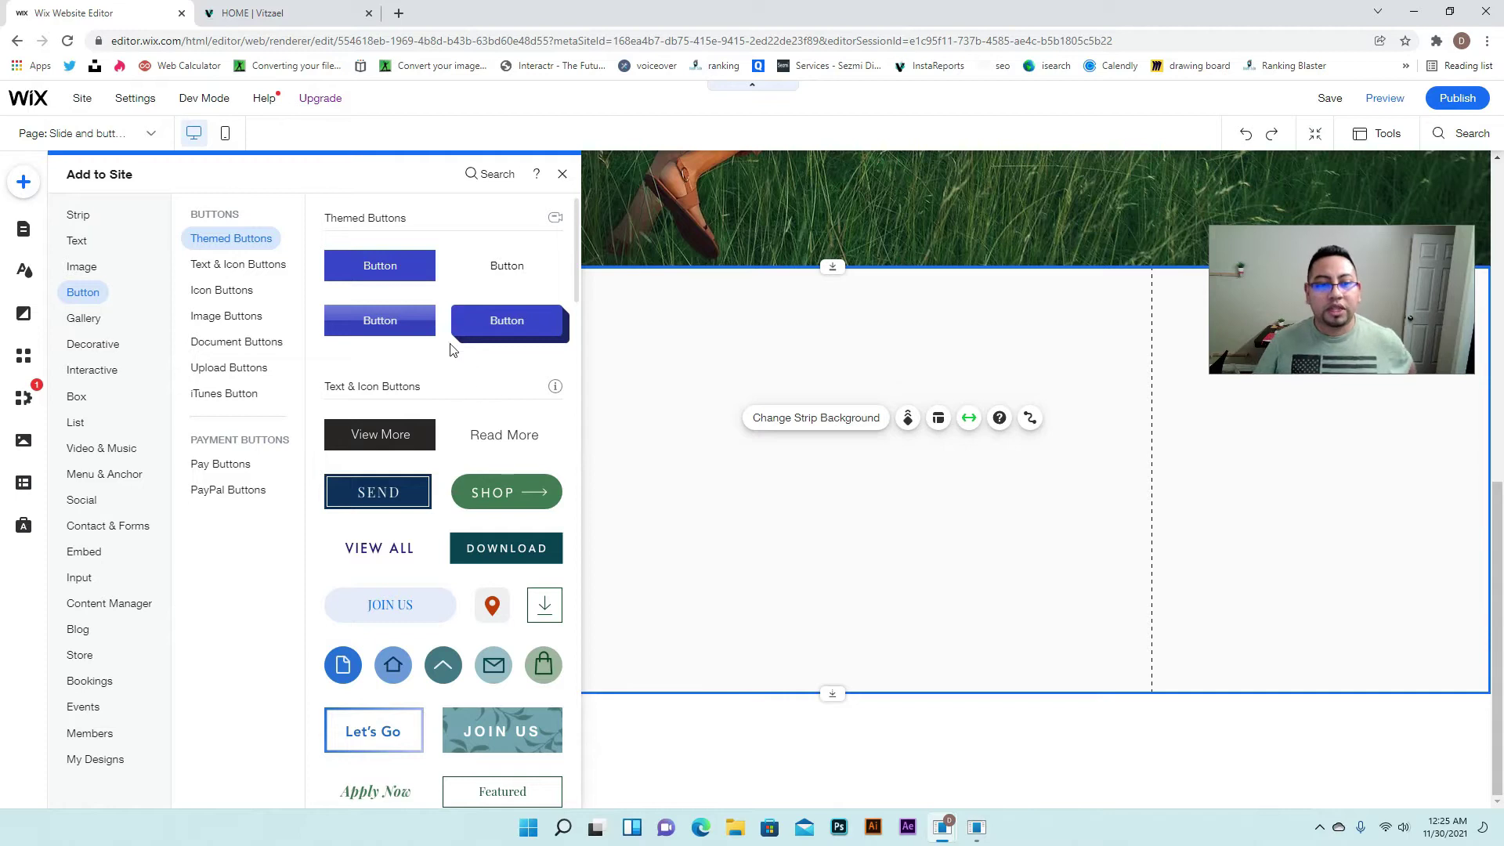
scroll(485, 595, "down", 2)
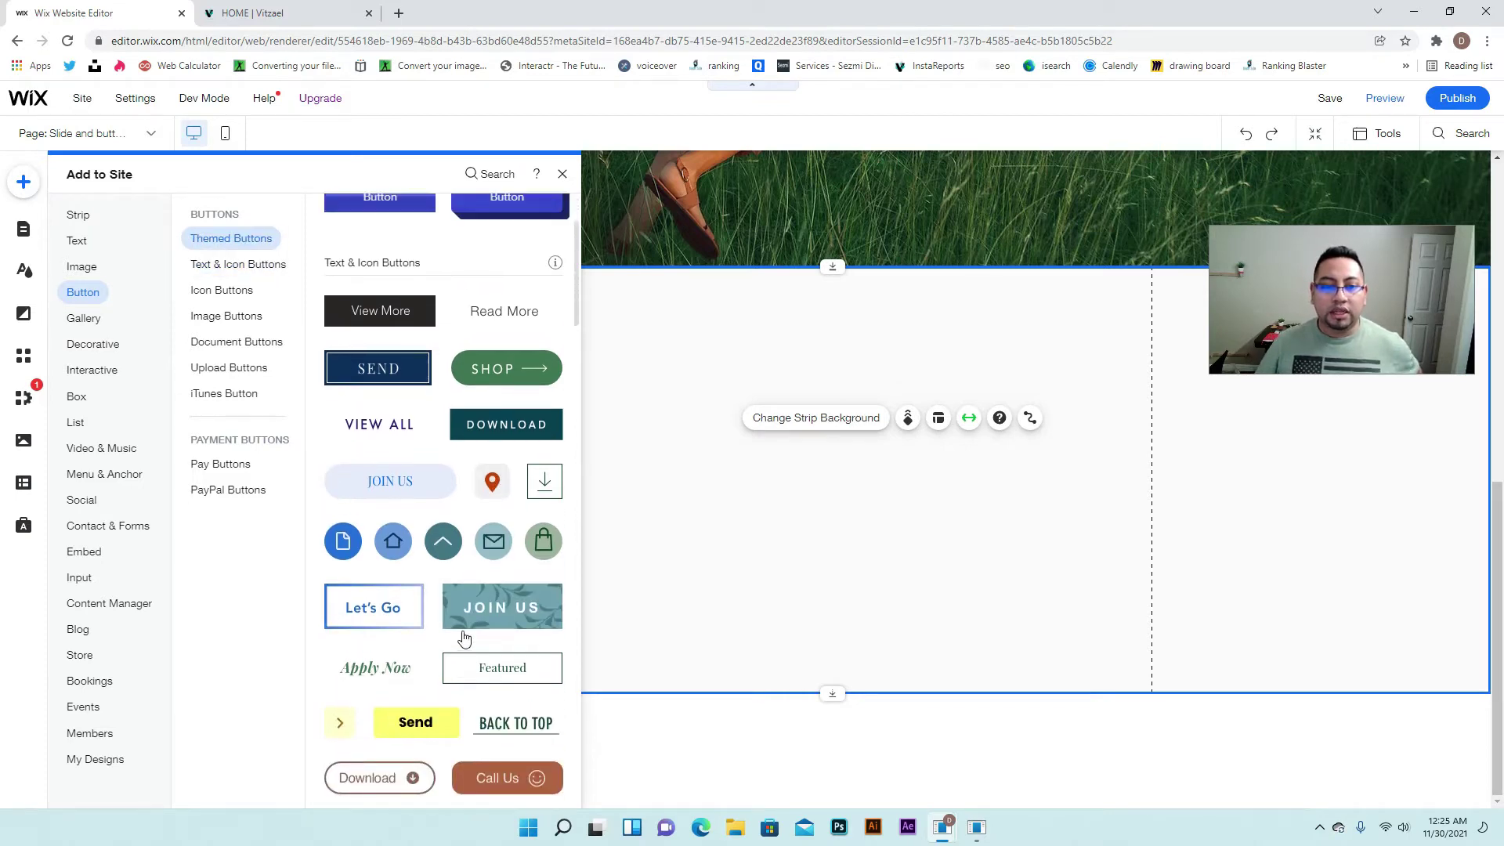
scroll(495, 495, "up", 1)
left_click(503, 486)
left_click_drag(750, 468, 535, 332)
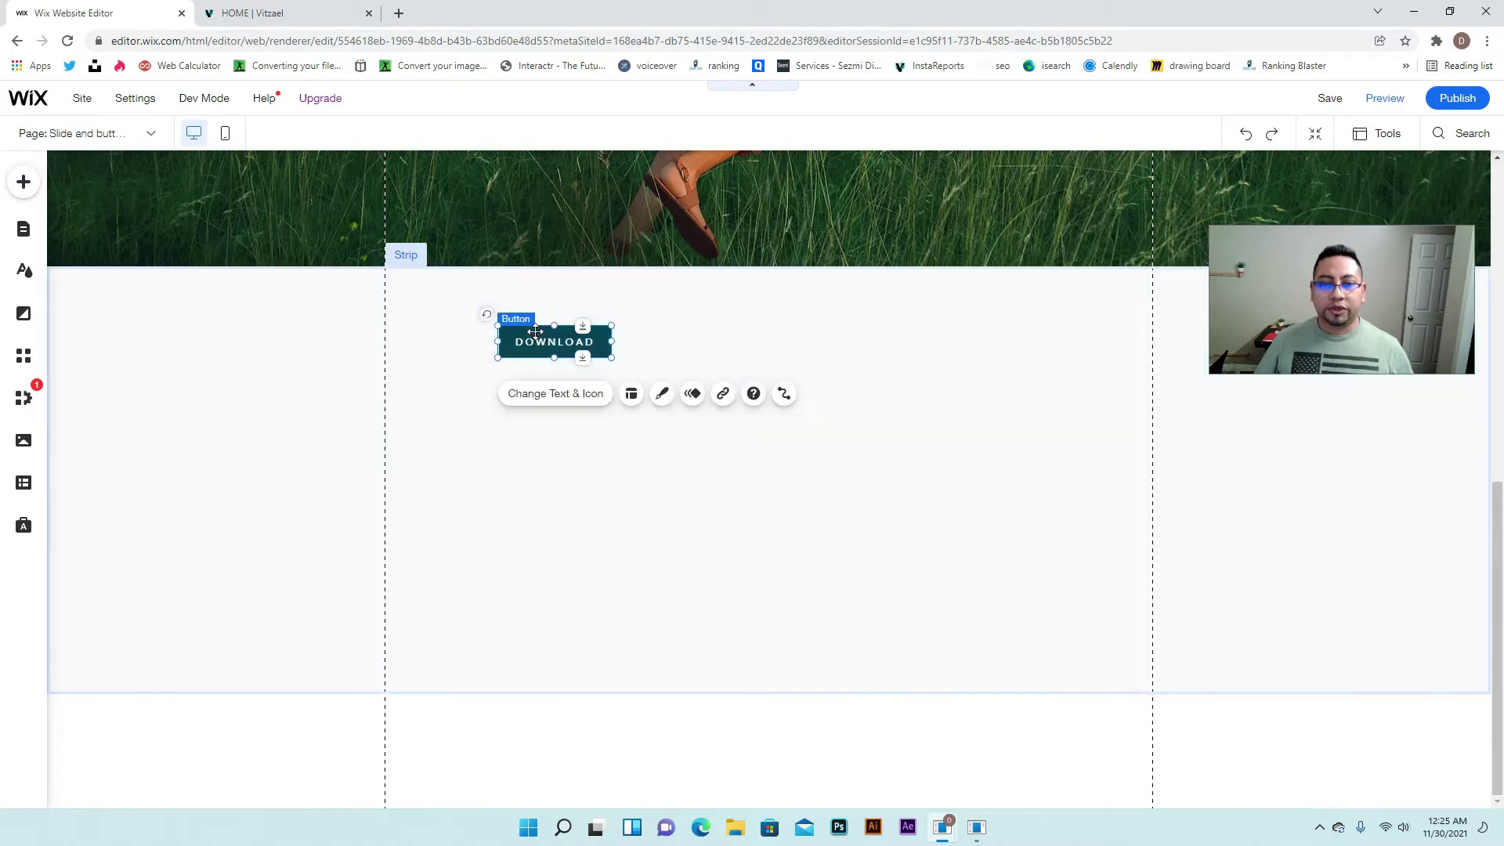
Customize the DOWNLOAD button's regular design with a white (#FFFFFF) background fill
left_click(662, 393)
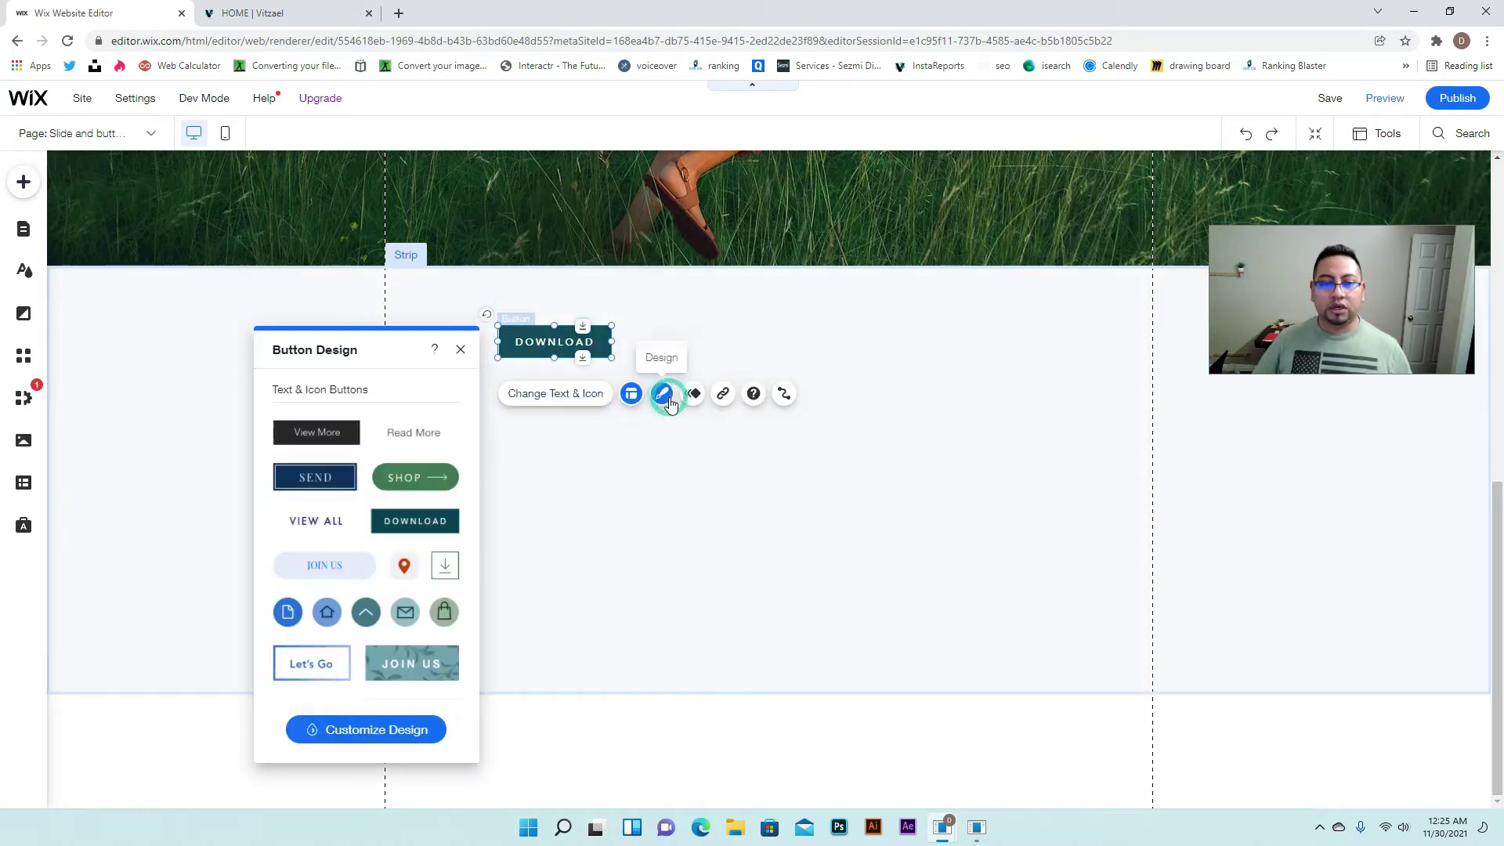
left_click(373, 729)
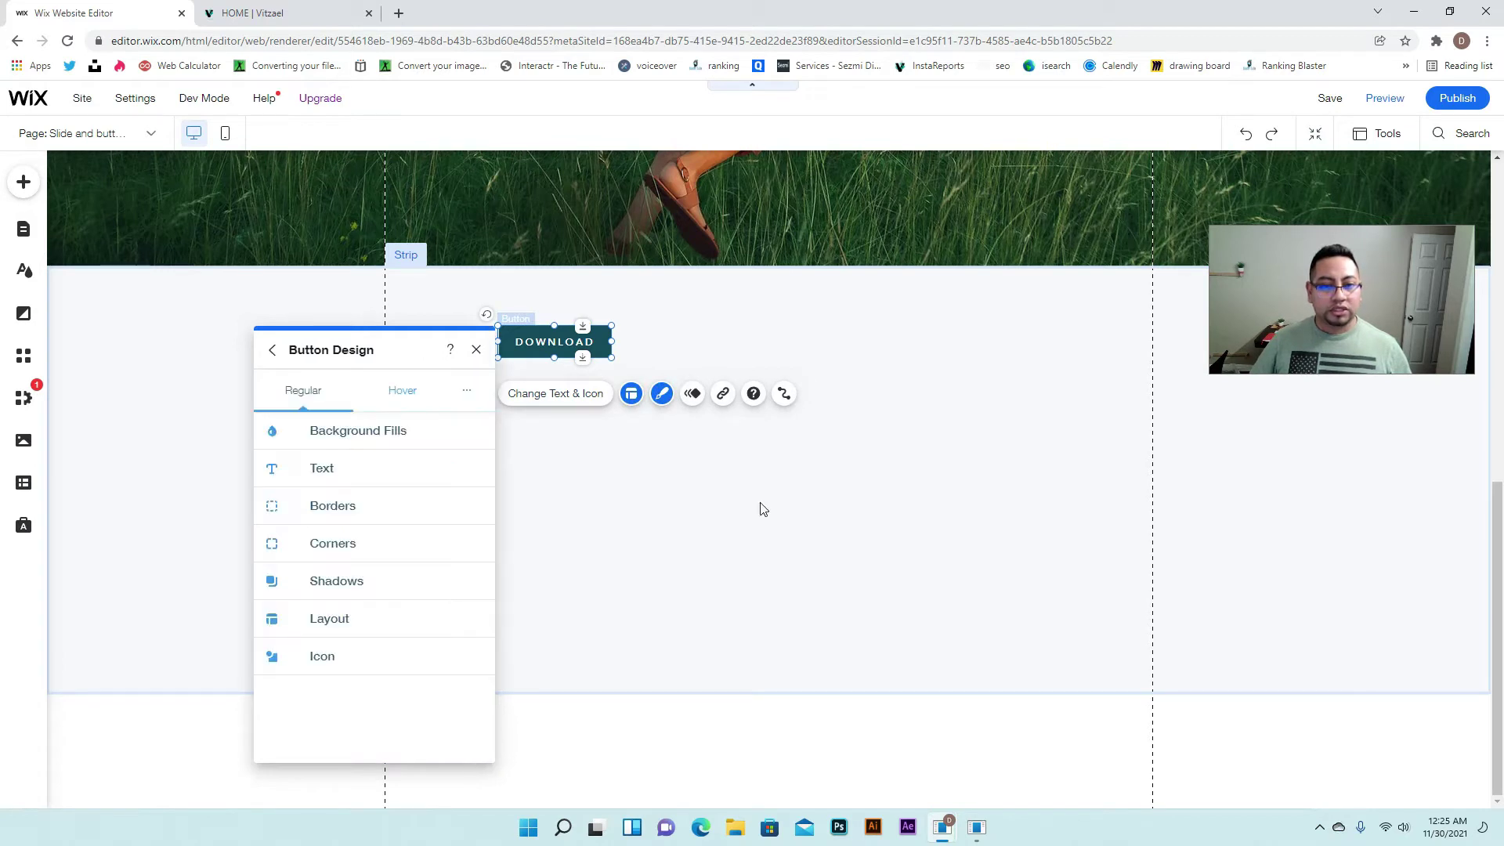
left_click(373, 433)
left_click(321, 519)
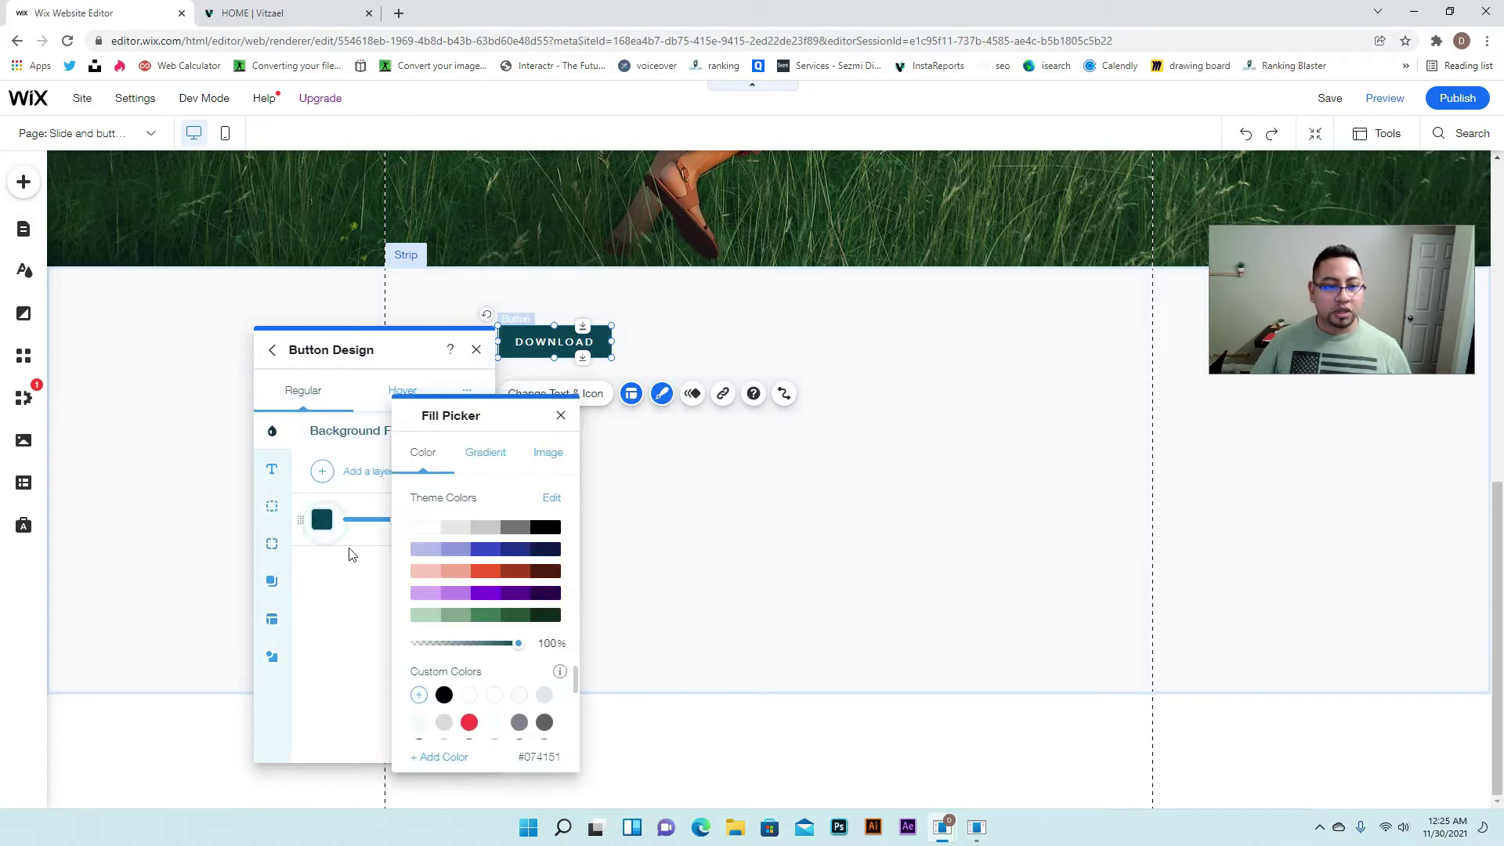
left_click(433, 523)
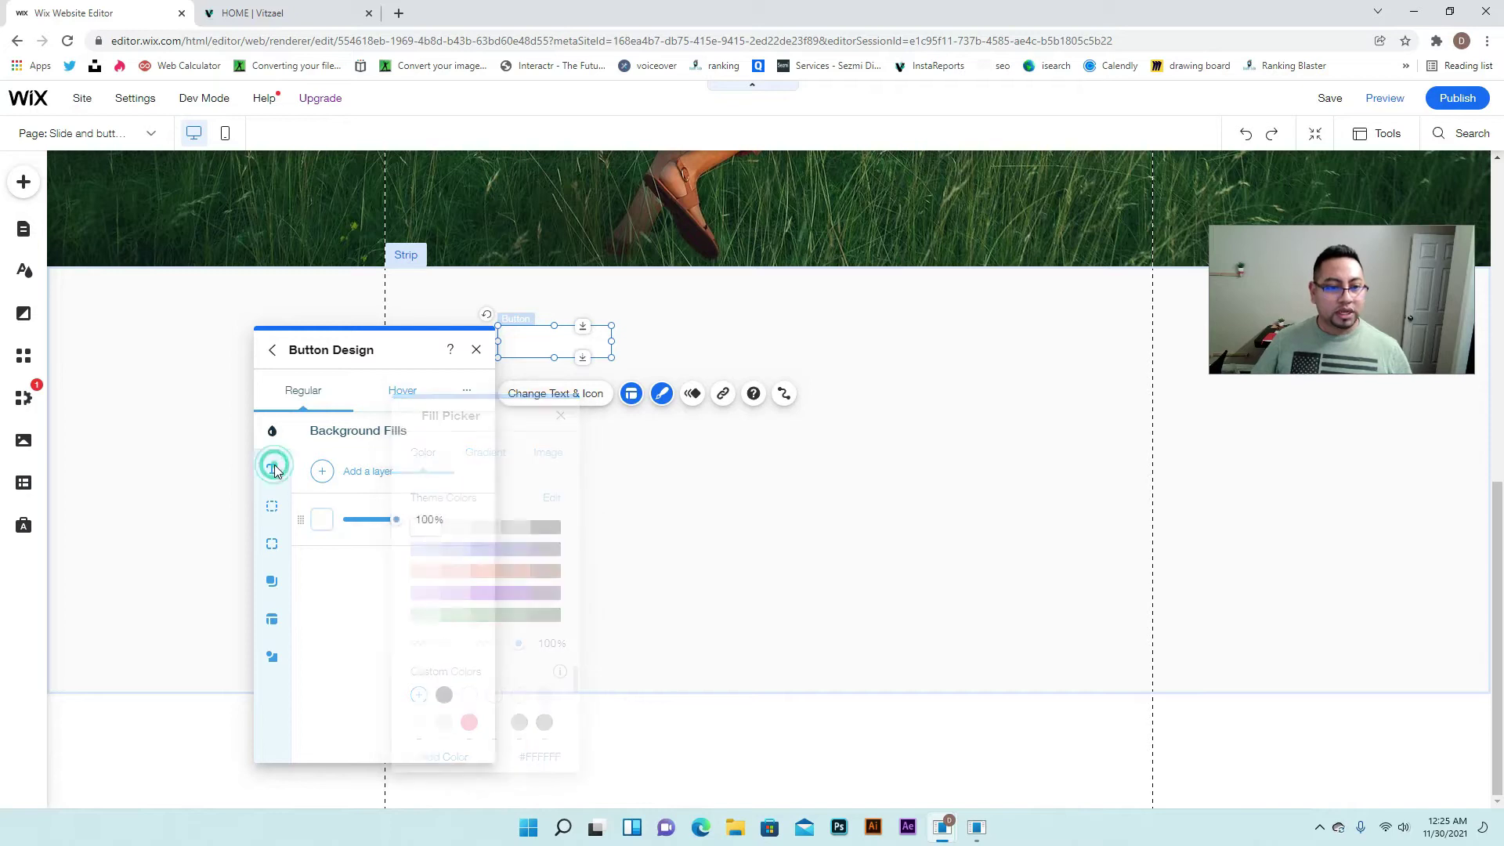
Set the DOWNLOAD button's text color to the theme orange-red #ED5829
left_click(272, 469)
scroll(345, 689, "down", 2)
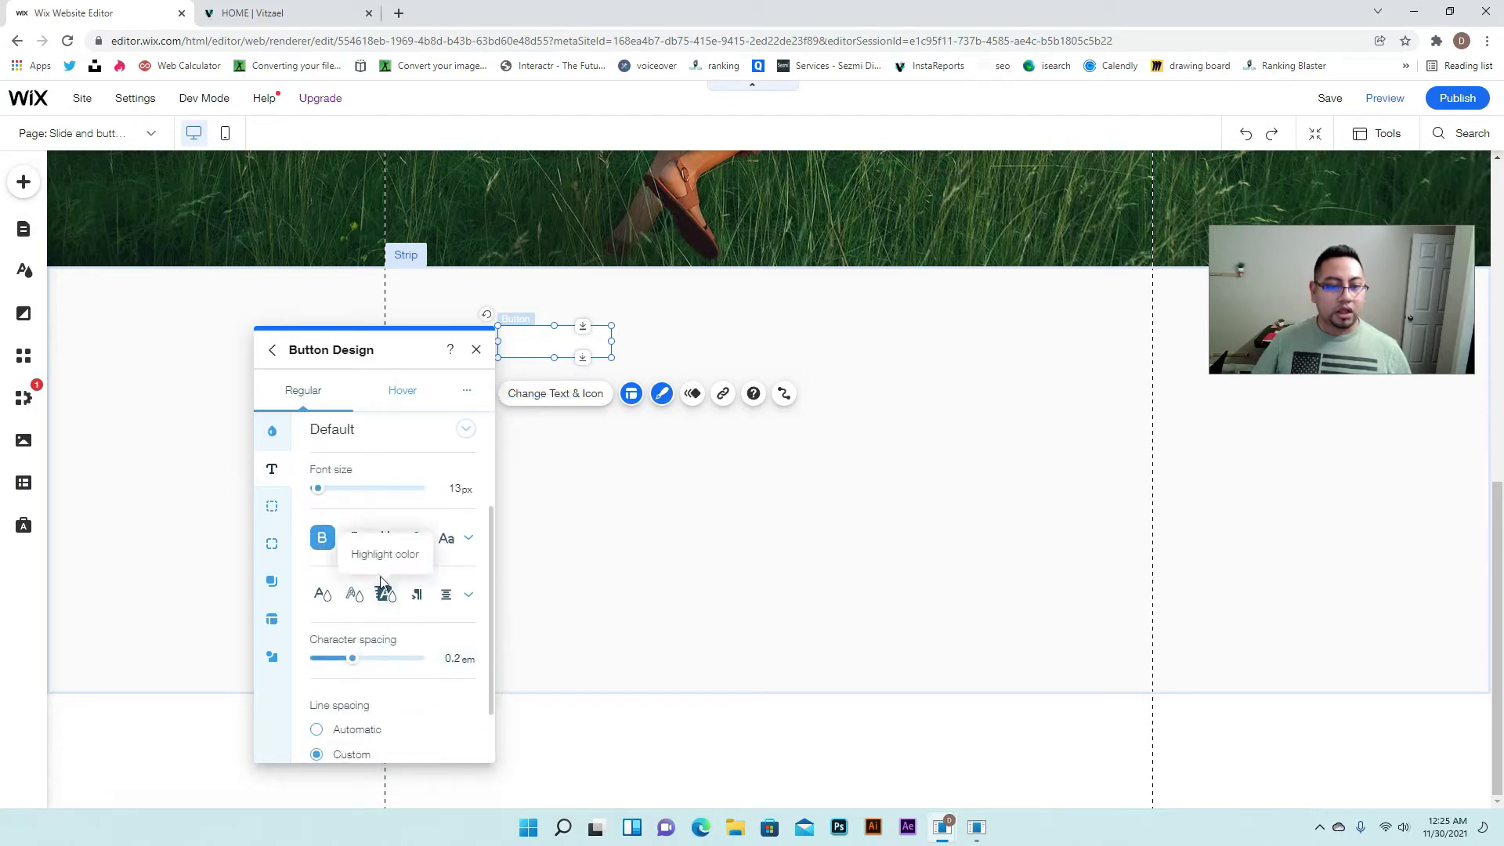
left_click(325, 598)
left_click(515, 529)
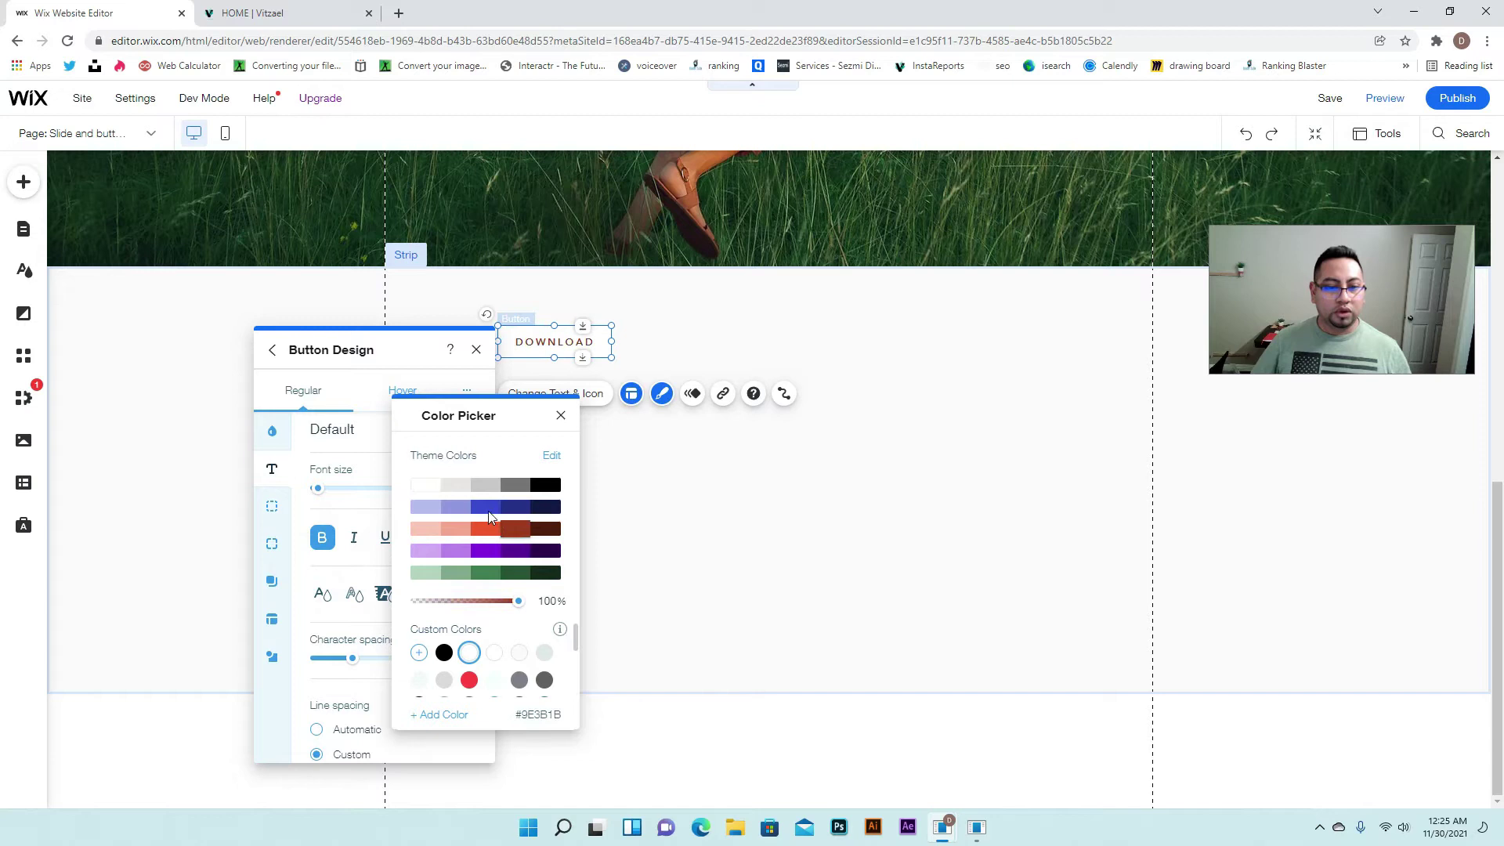
left_click(487, 531)
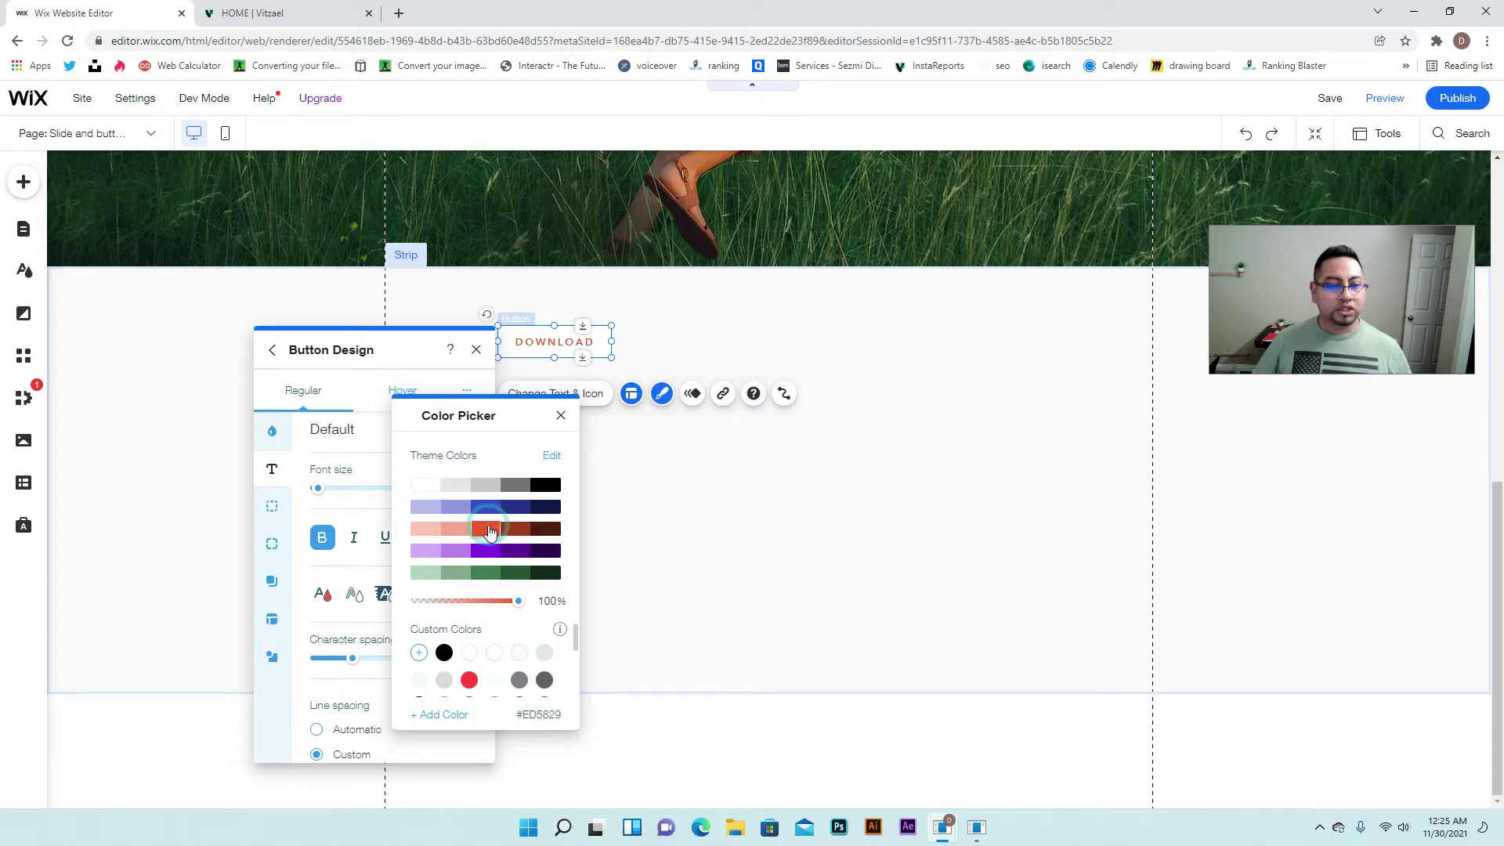
Give the DOWNLOAD button a 2 px border on all sides in the theme orange-red #ED5829
left_click(272, 511)
left_click(271, 507)
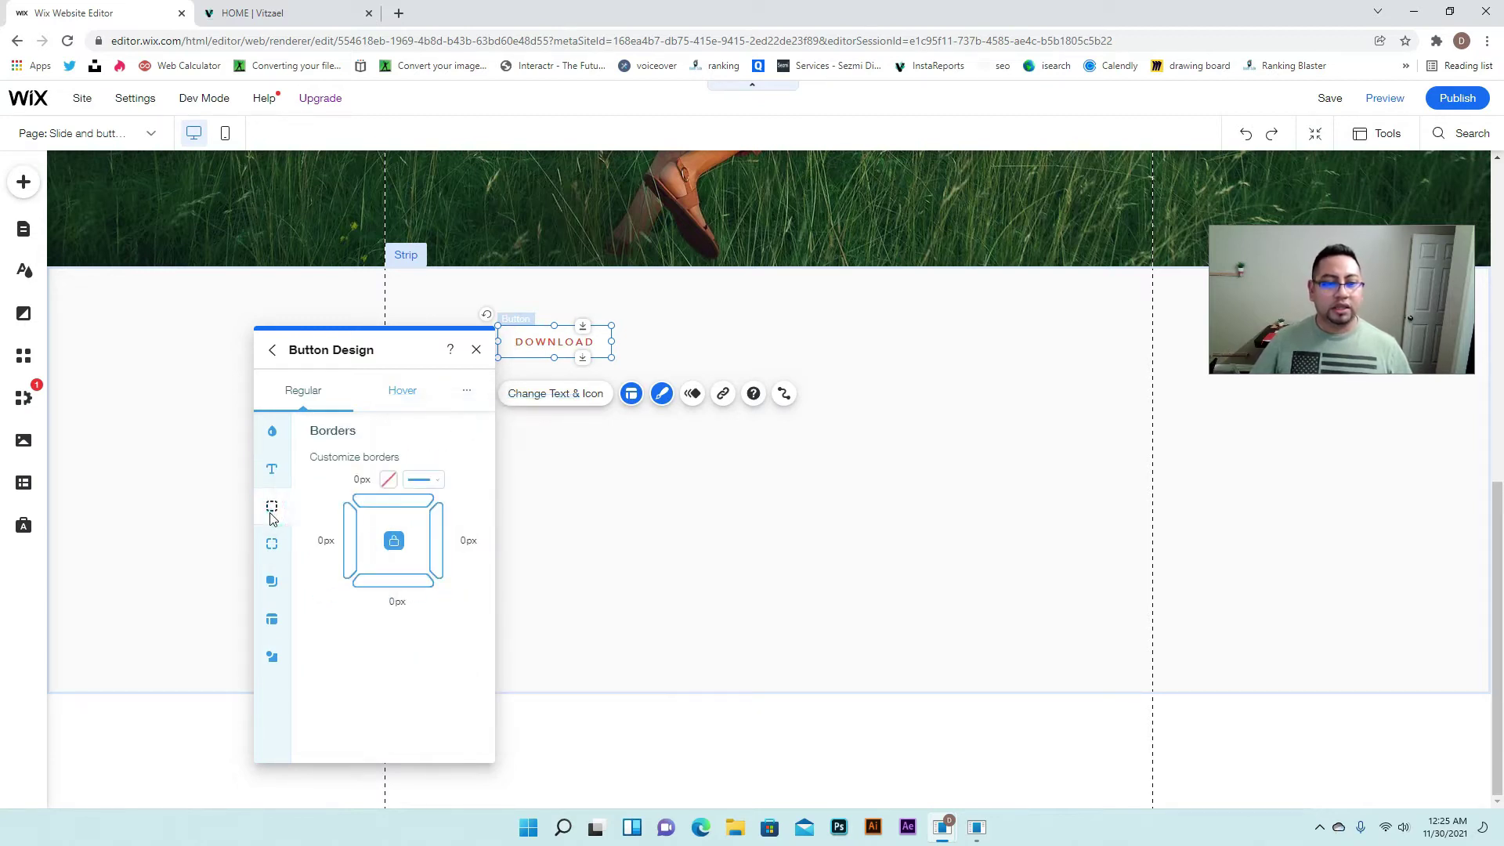
left_click(385, 481)
left_click(488, 550)
left_click(487, 572)
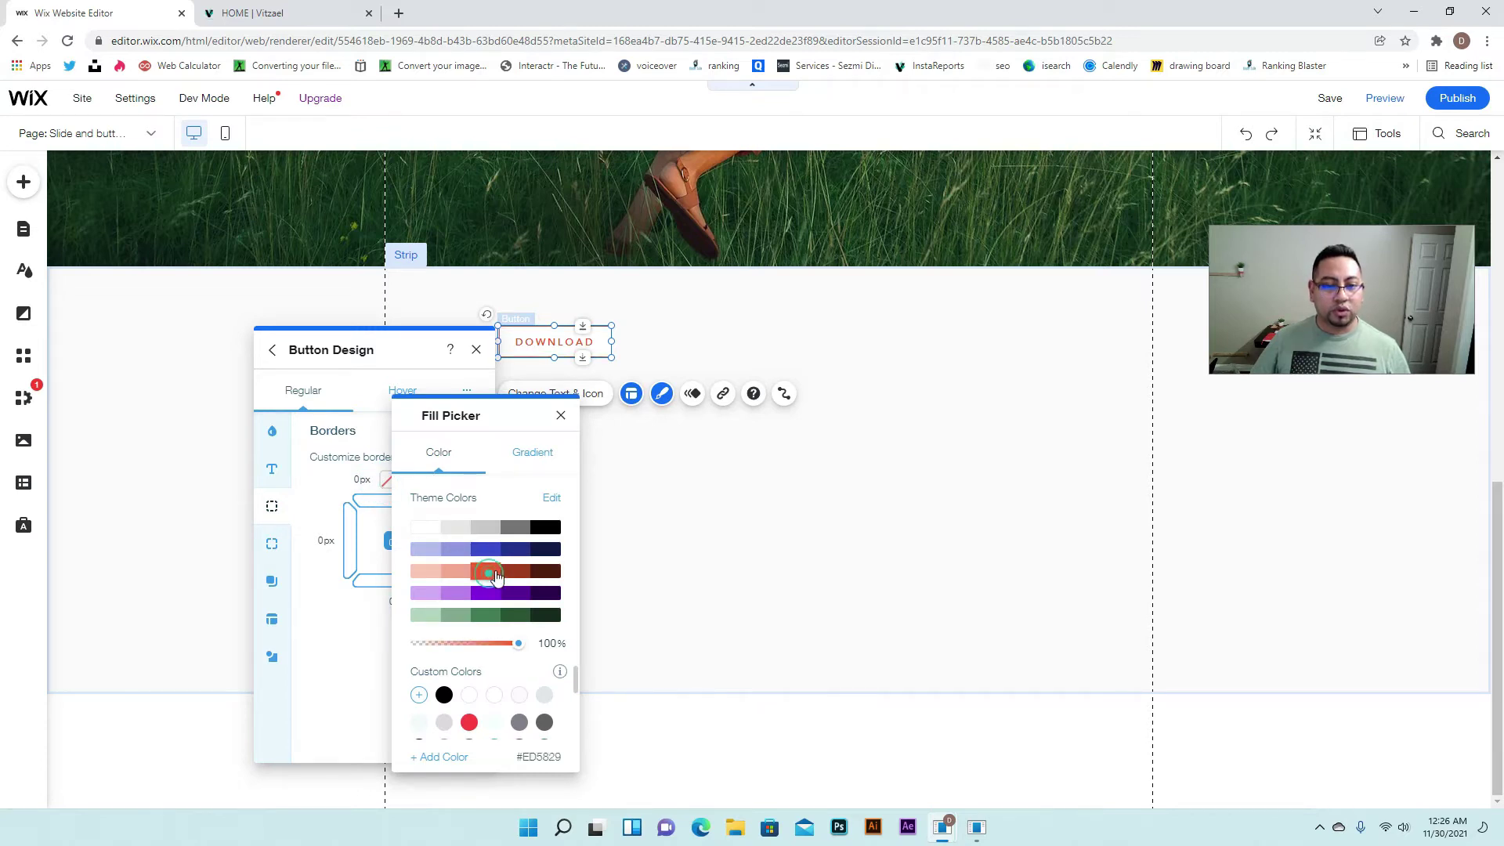
left_click(559, 414)
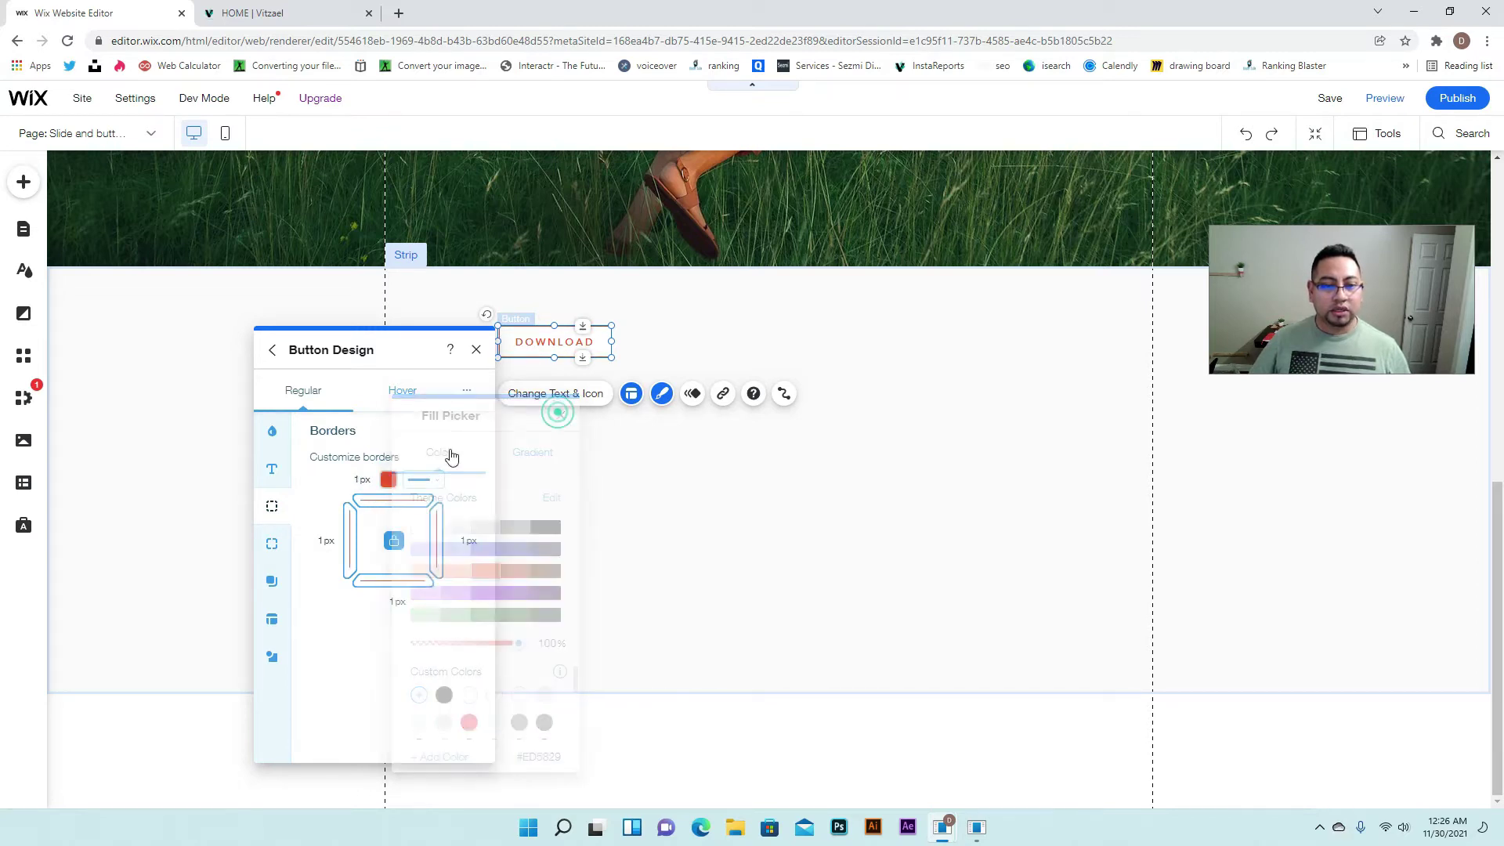
left_click(372, 474)
type("2")
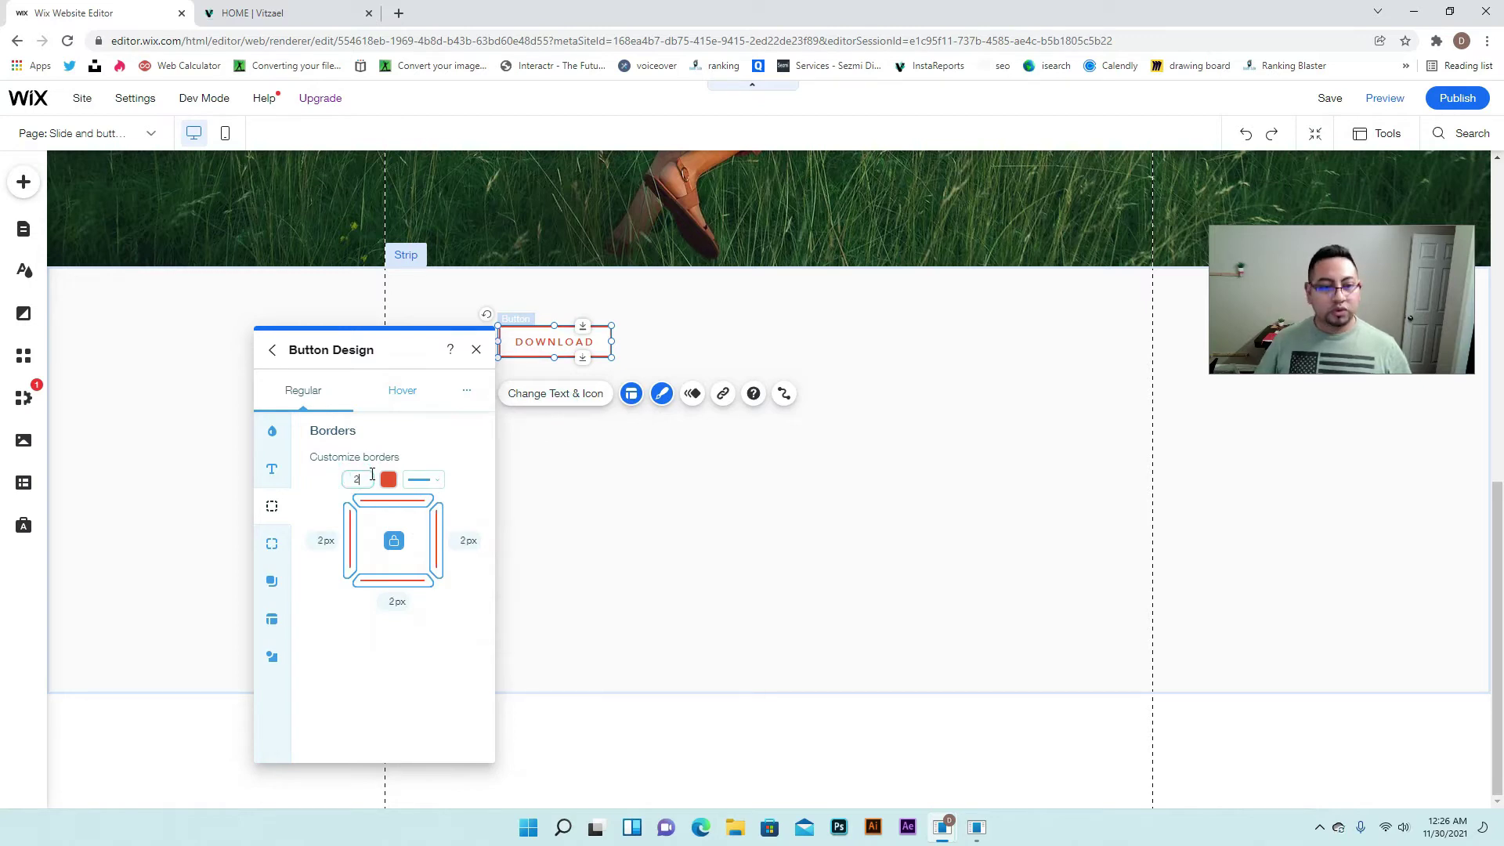
Round all corners of the DOWNLOAD button to a 20 px radius and close the button design settings
left_click(267, 546)
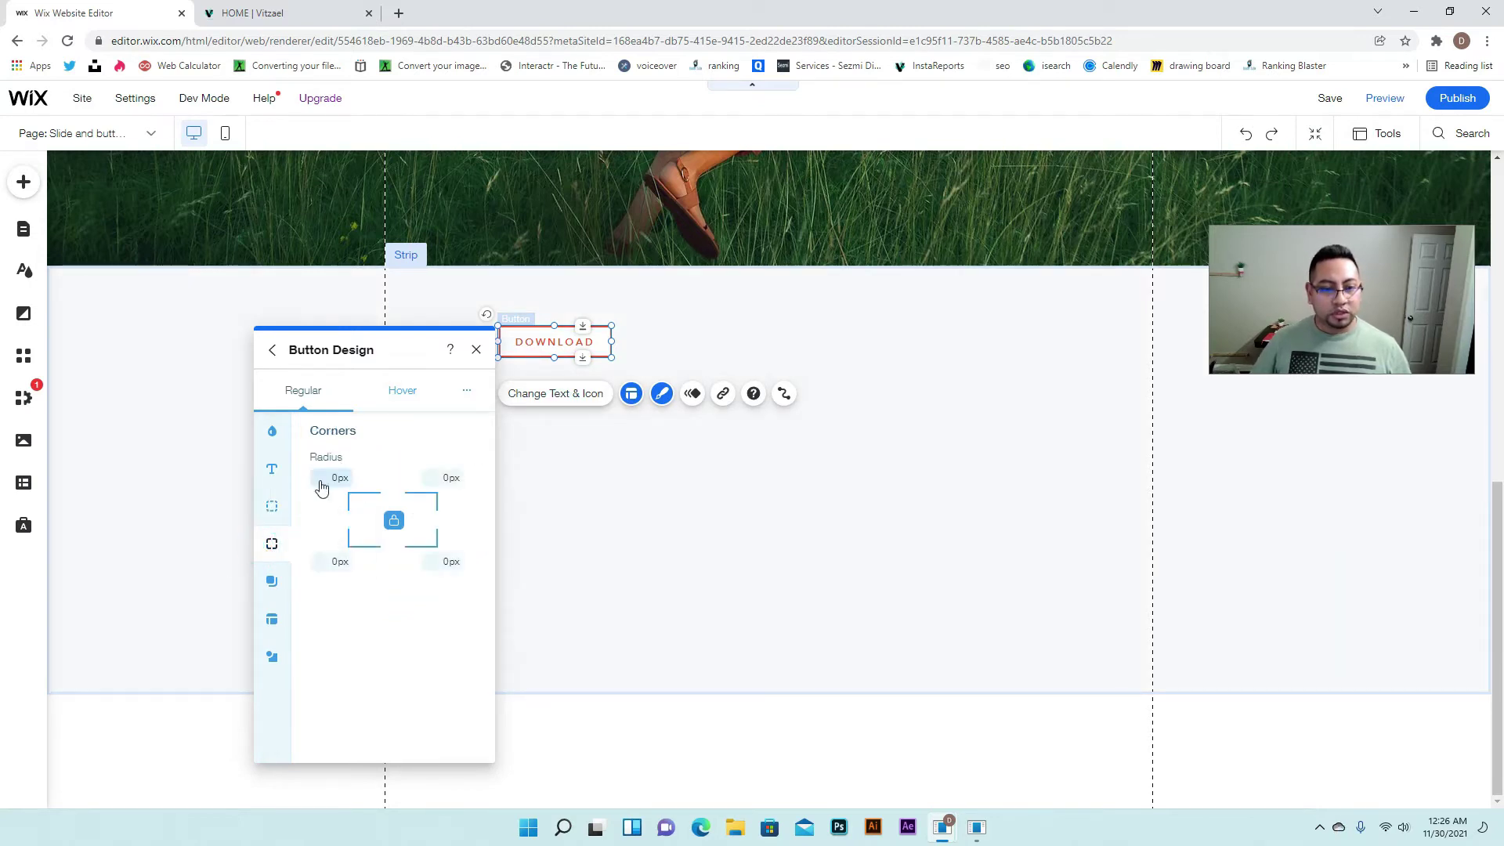
type("5")
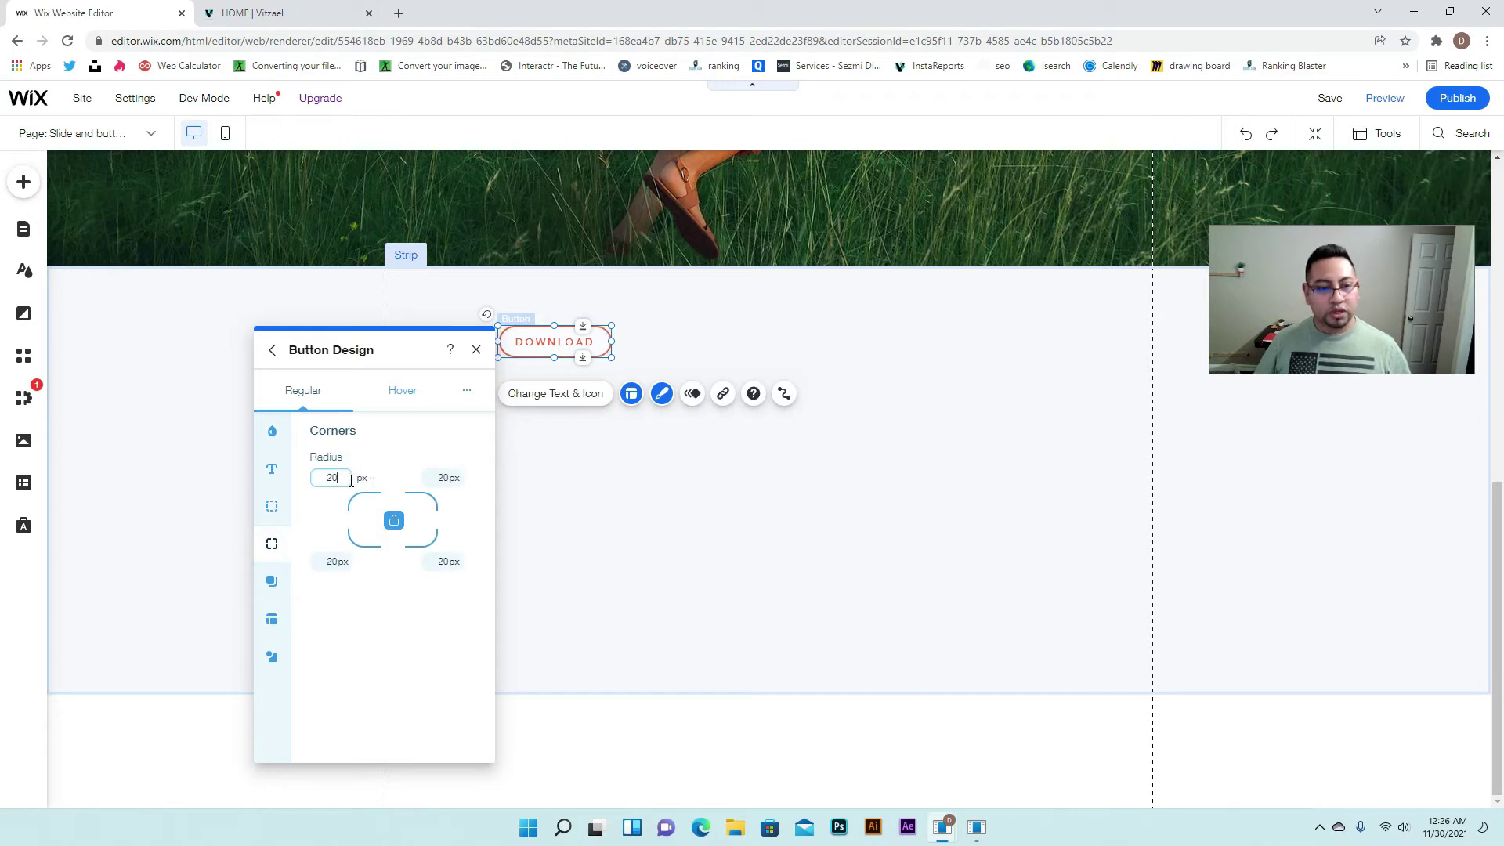
left_click(522, 454)
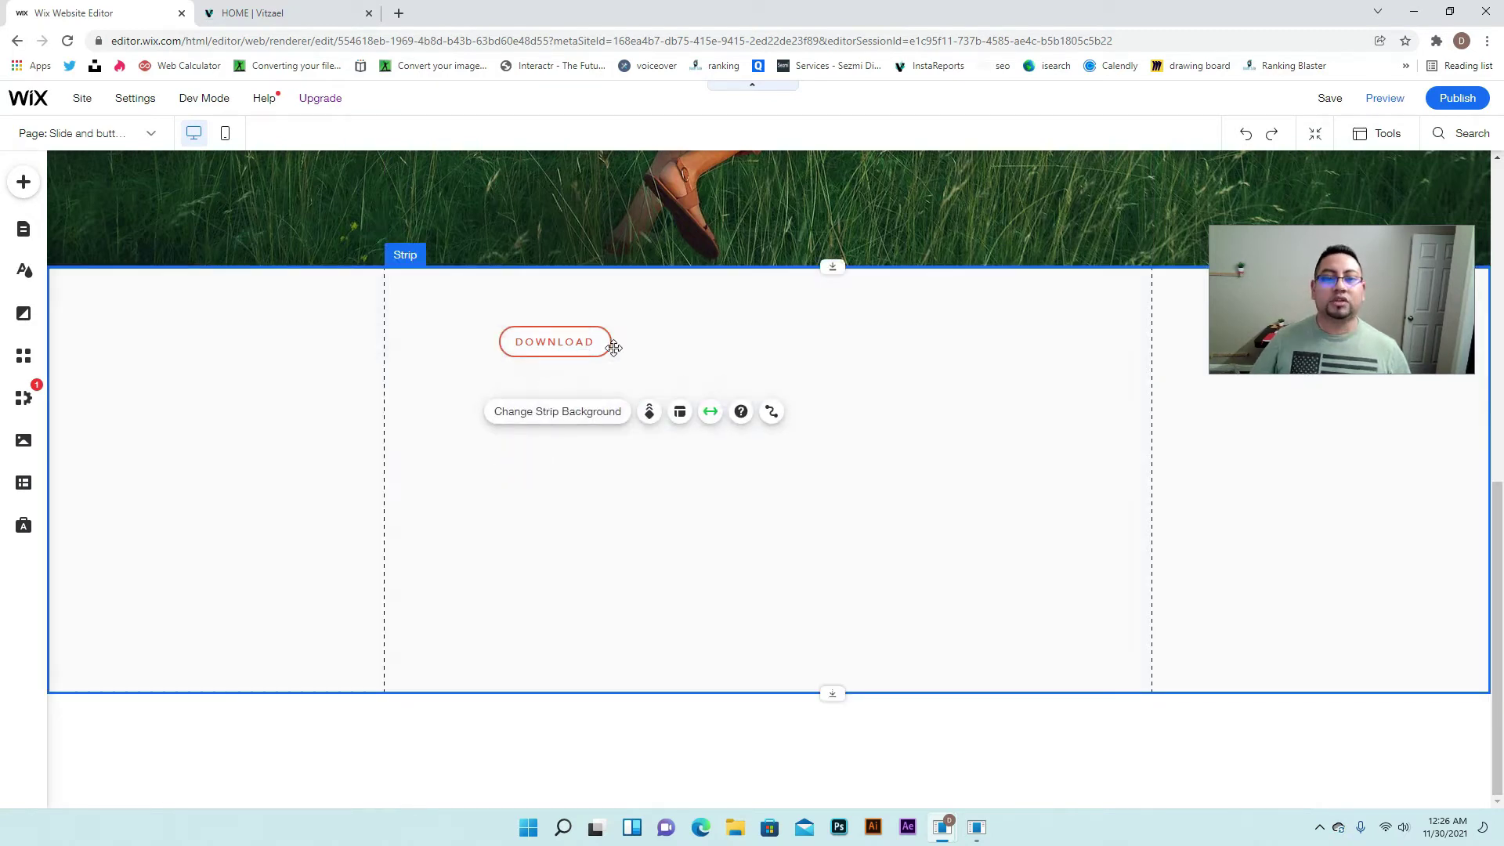
Shift the DOWNLOAD button slightly and duplicate it three times, lining up all four buttons in an evenly spaced row
left_click_drag(571, 341, 584, 336)
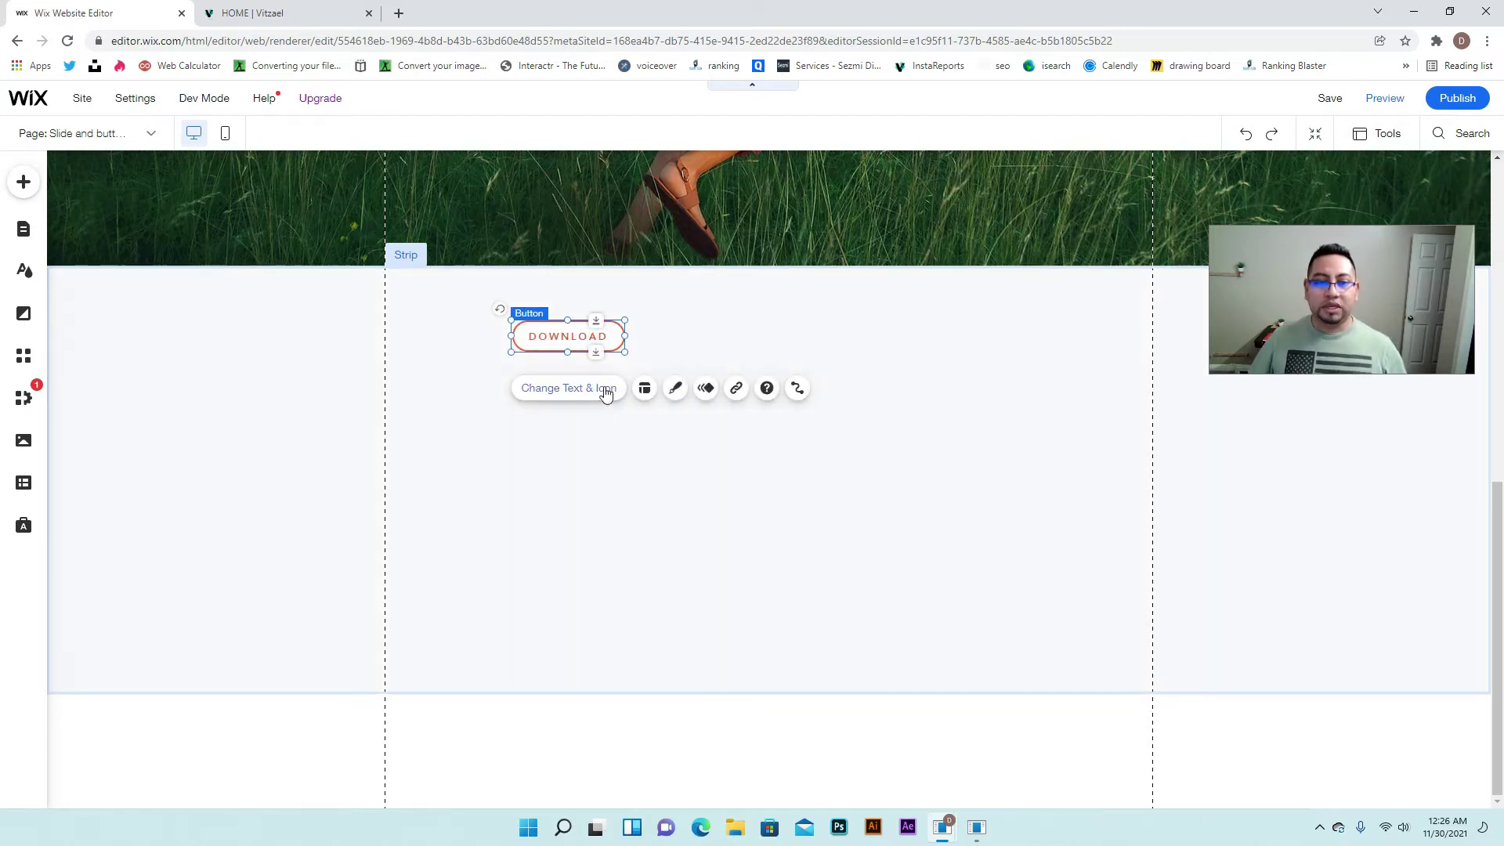
left_click_drag(597, 336, 571, 336)
right_click(557, 326)
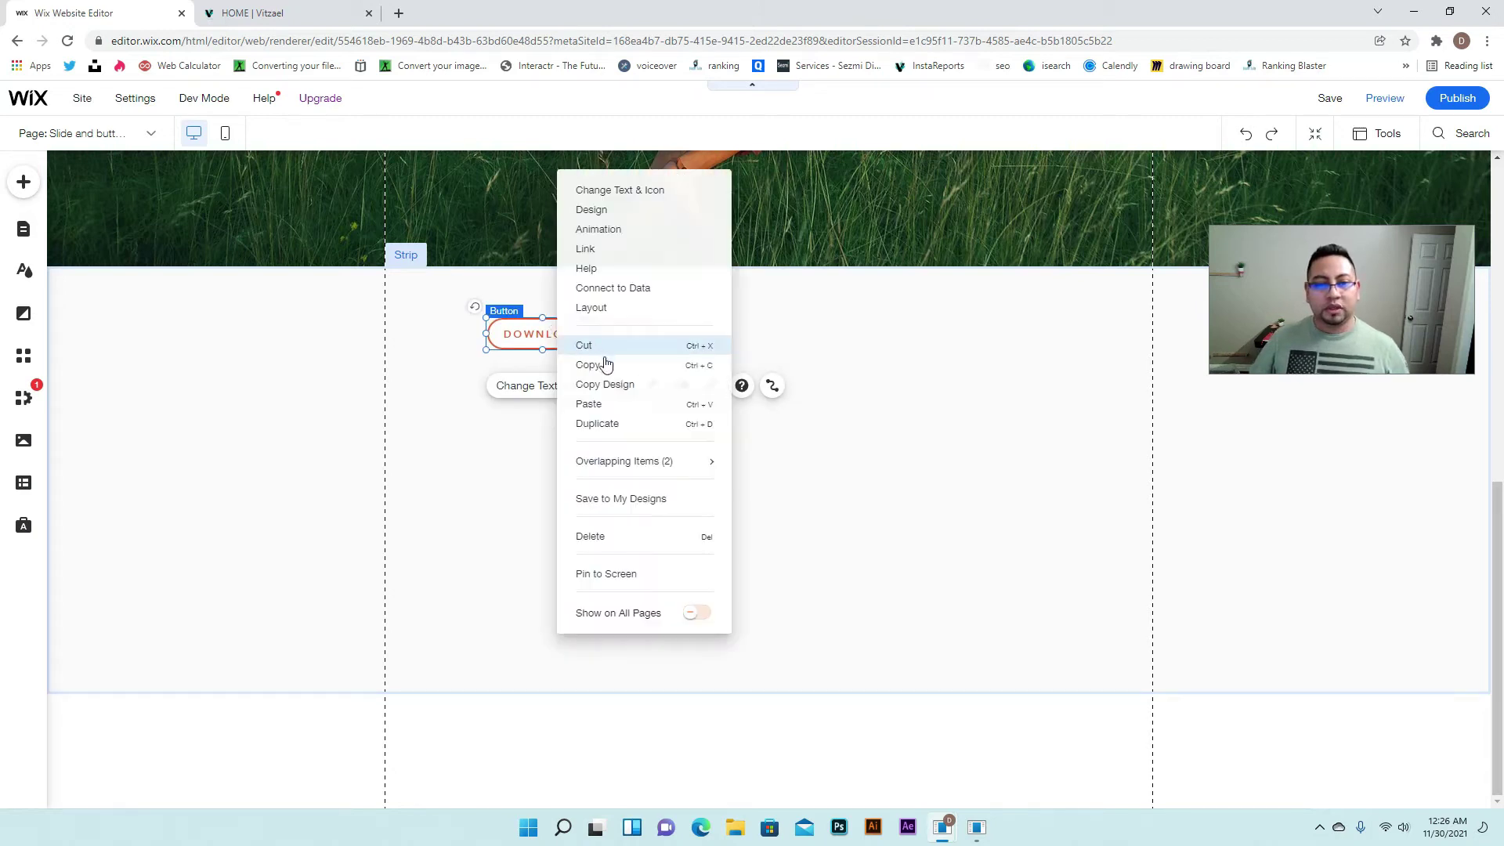
left_click(601, 423)
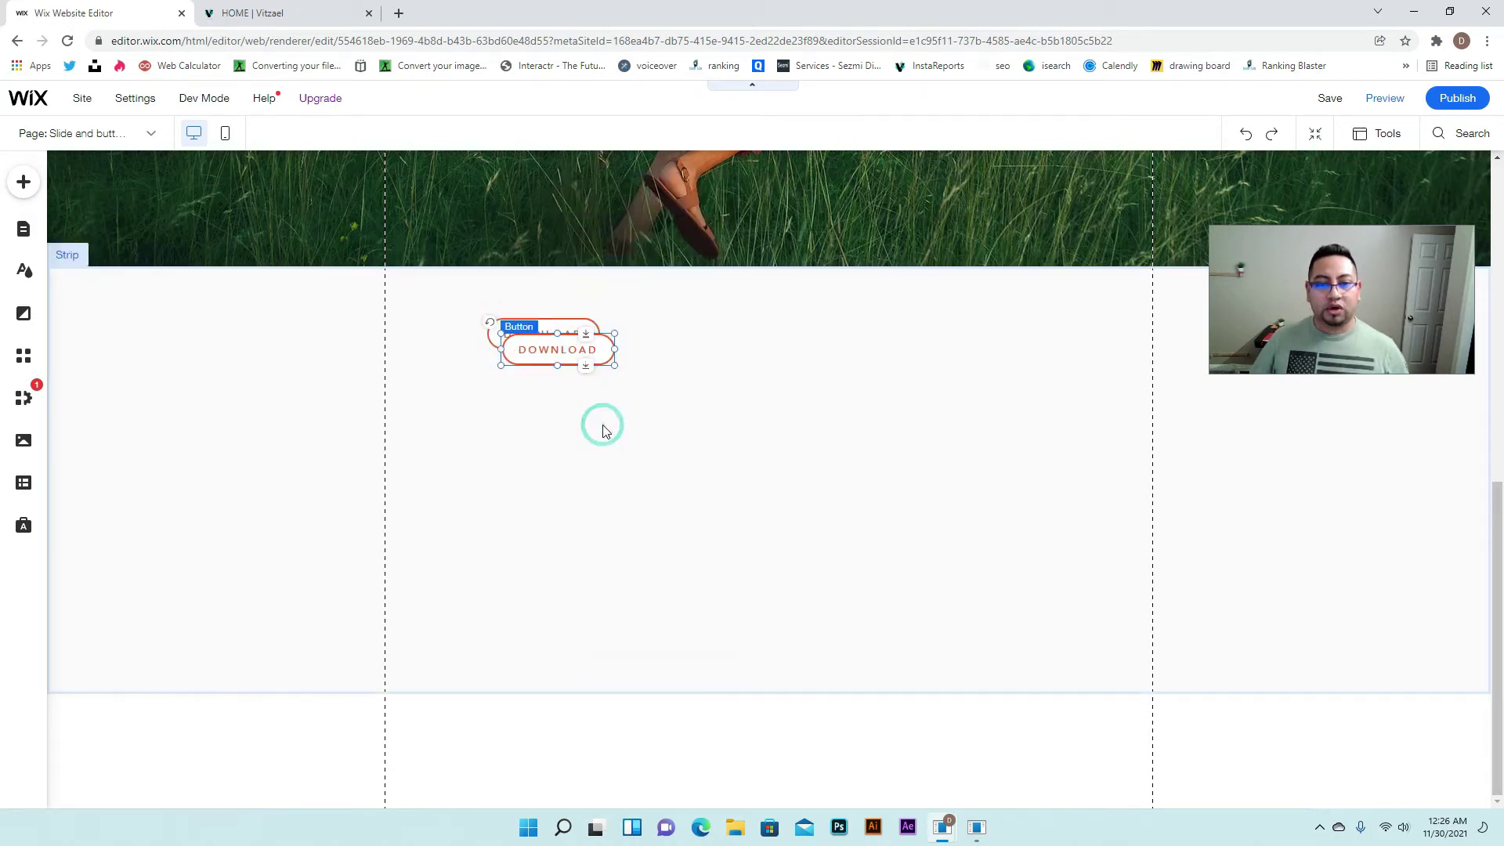
left_click_drag(577, 352, 689, 340)
right_click(690, 342)
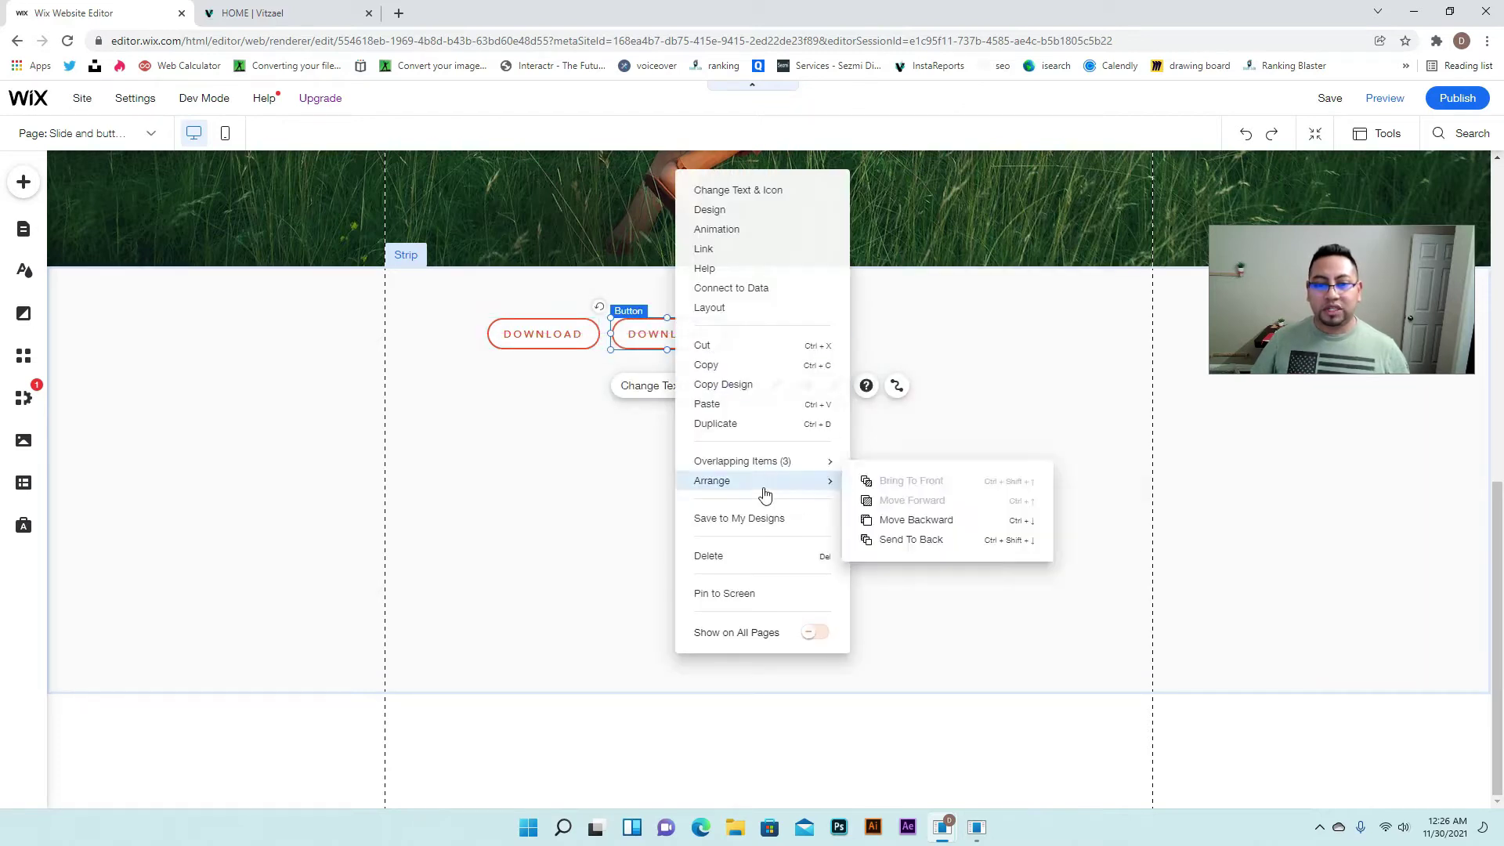
left_click(744, 427)
left_click_drag(716, 358, 826, 342)
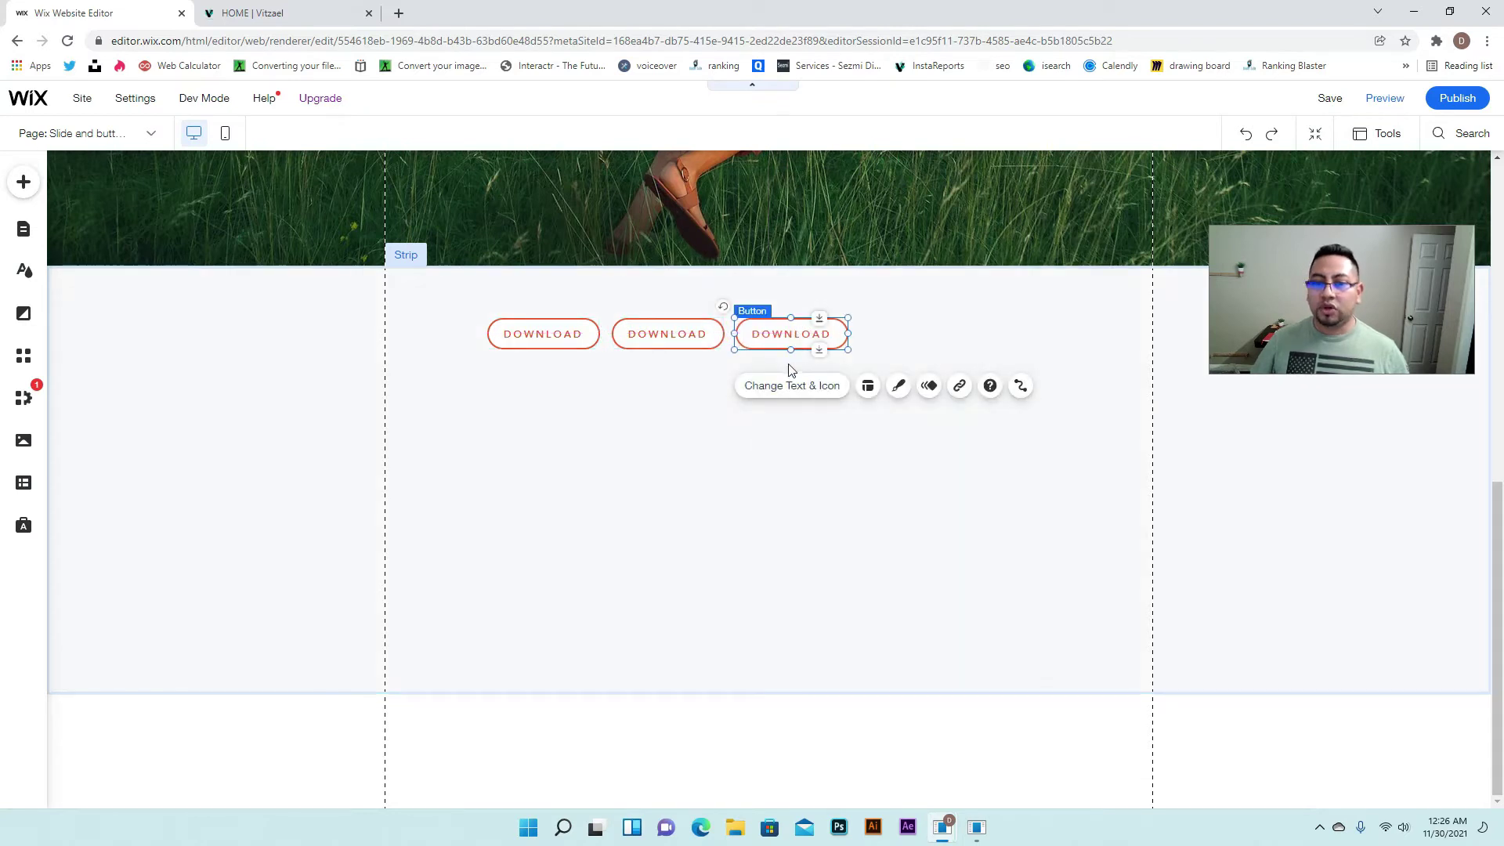
right_click(797, 332)
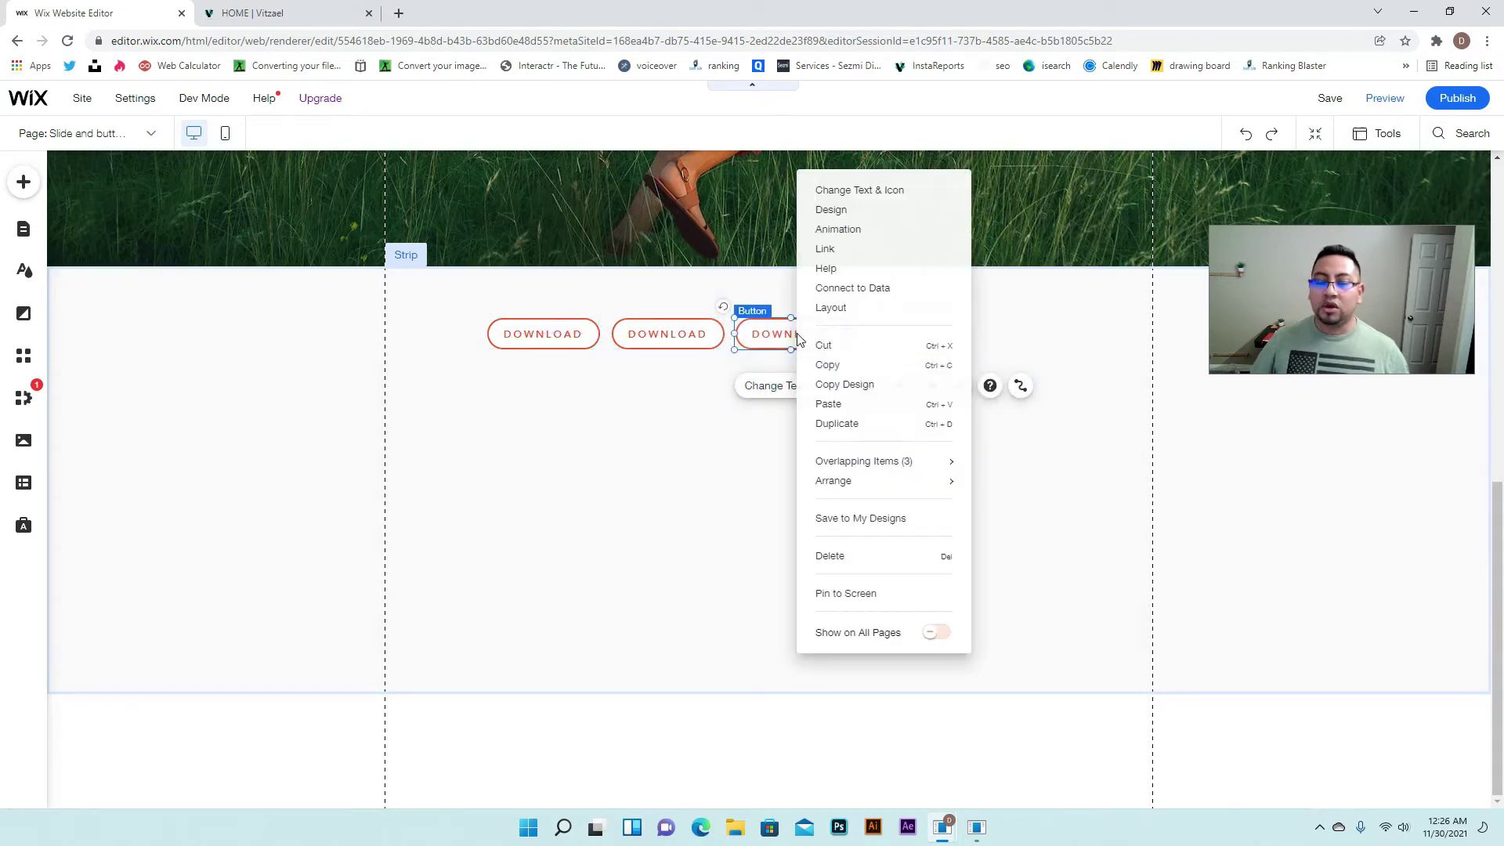
left_click(832, 424)
left_click_drag(794, 347, 908, 335)
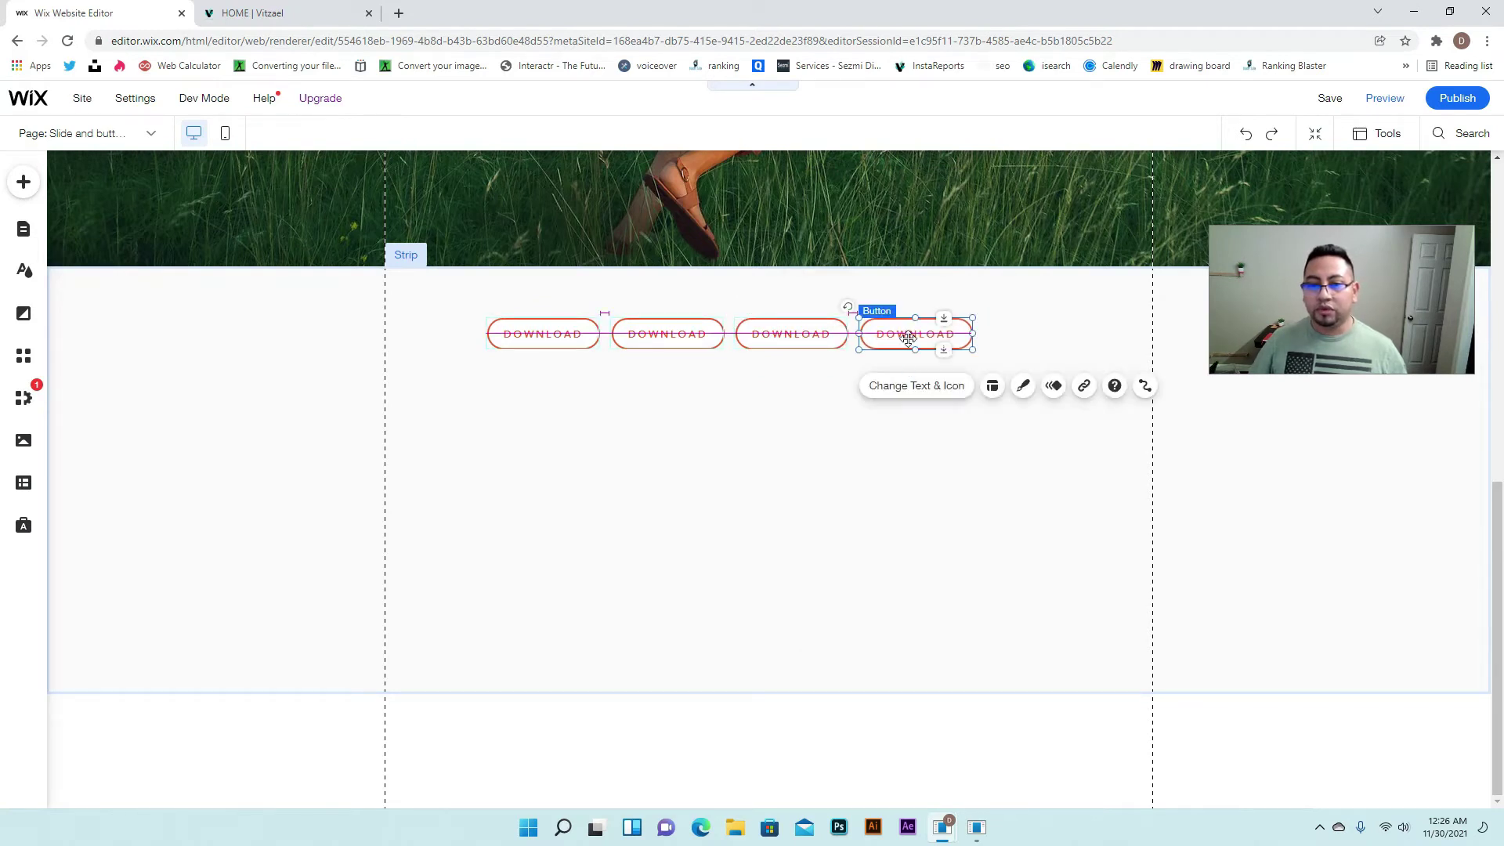
Duplicate the strip that holds the four DOWNLOAD buttons
right_click(797, 473)
left_click(837, 423)
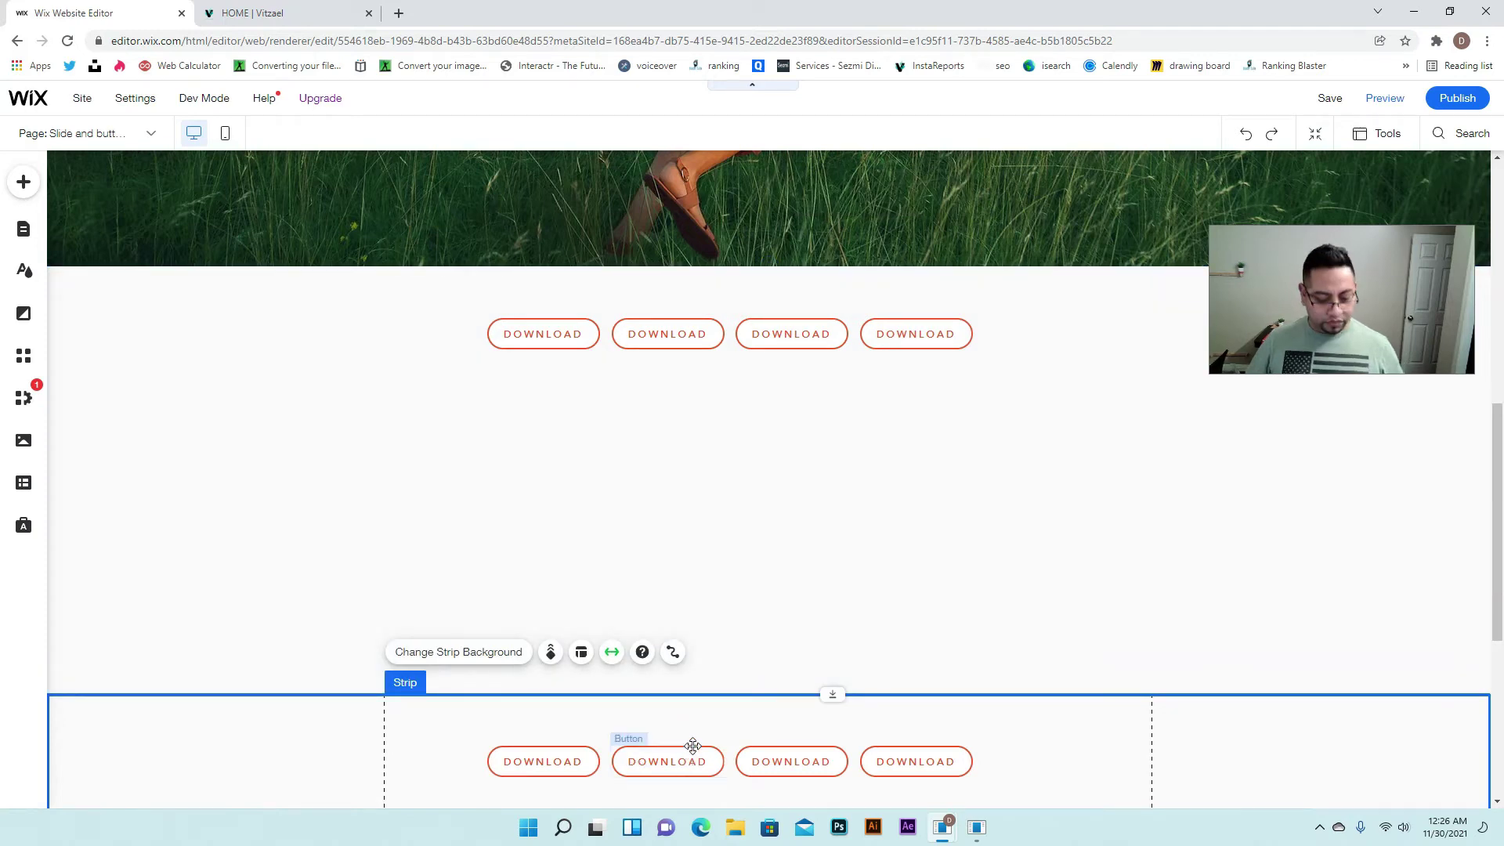
Duplicate the last DOWNLOAD button as a fifth in the row and shift all five buttons together slightly up and to the left
left_click(921, 335)
right_click(921, 335)
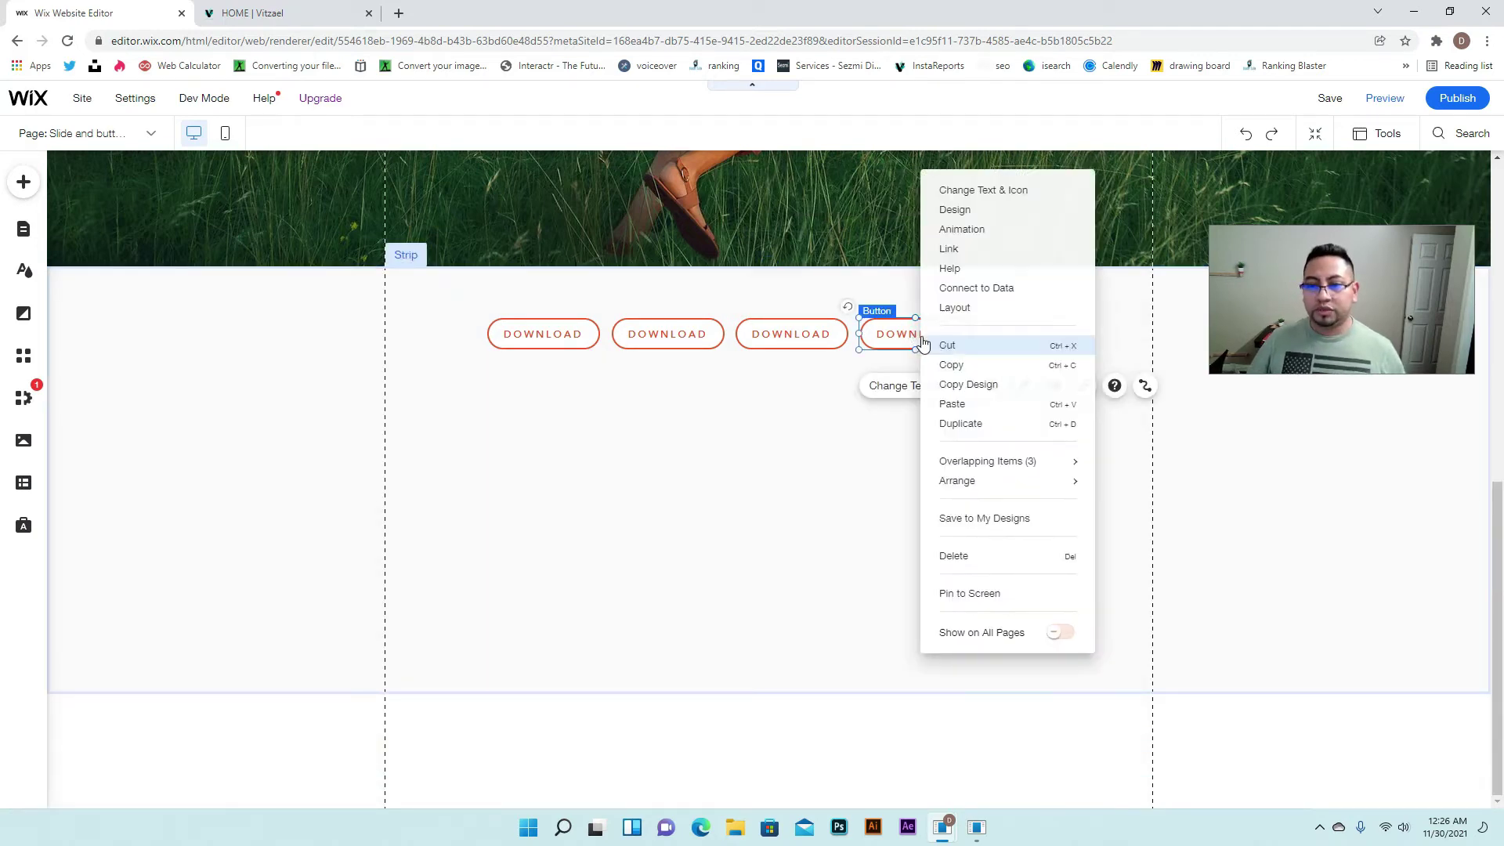
left_click(990, 425)
left_click_drag(957, 343, 521, 354)
mouse_move(775, 332)
left_mouse_down()
mouse_move(736, 335)
mouse_move(748, 321)
left_mouse_up()
left_click(693, 340)
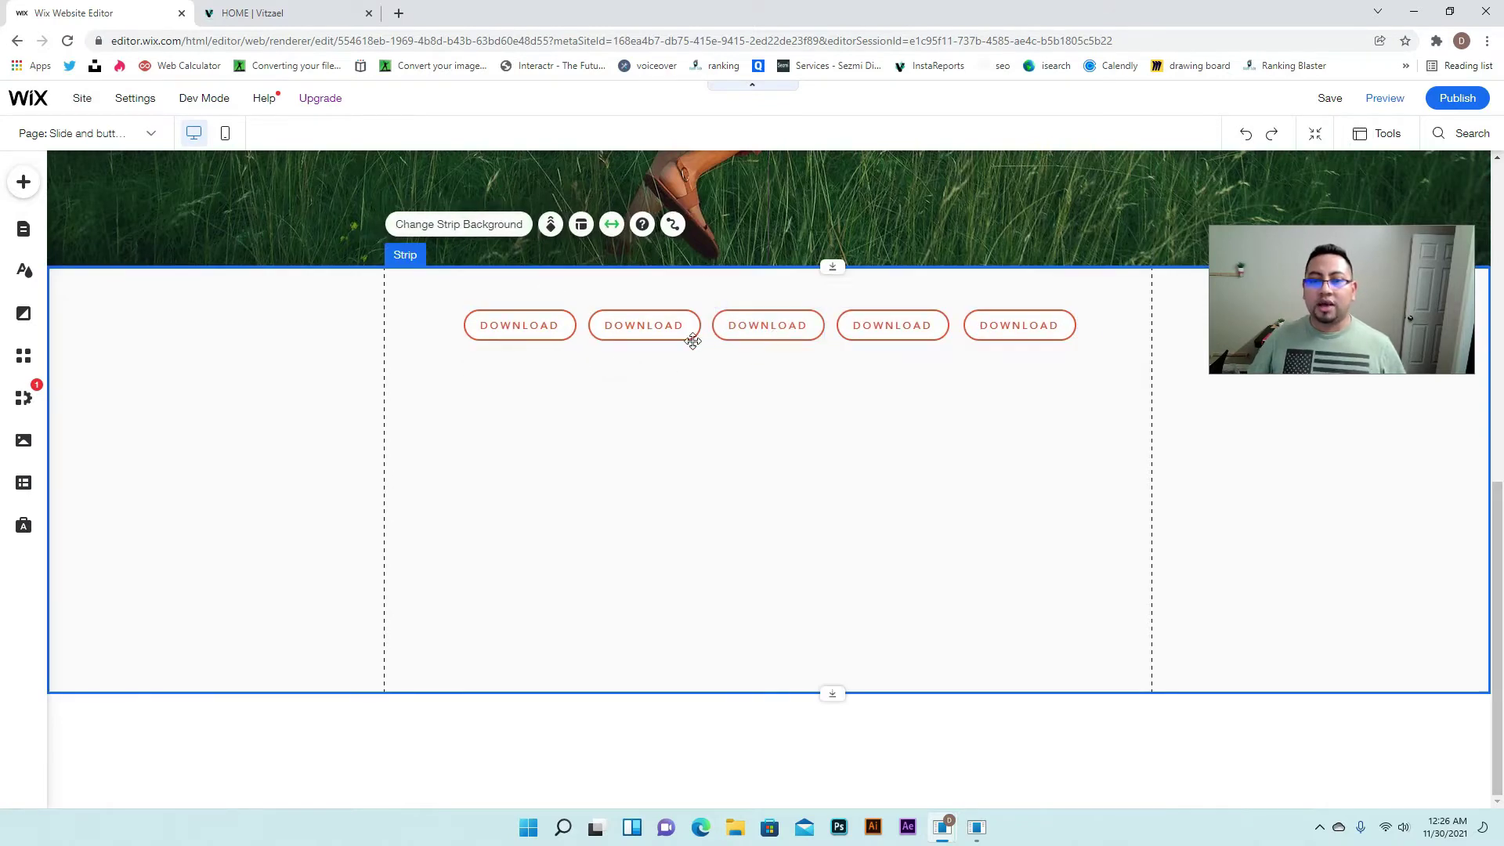
Relabel the first three DOWNLOAD buttons in order as "Slide 1", "Slide 2" and "Slide 3"
left_click(505, 310)
left_click(545, 376)
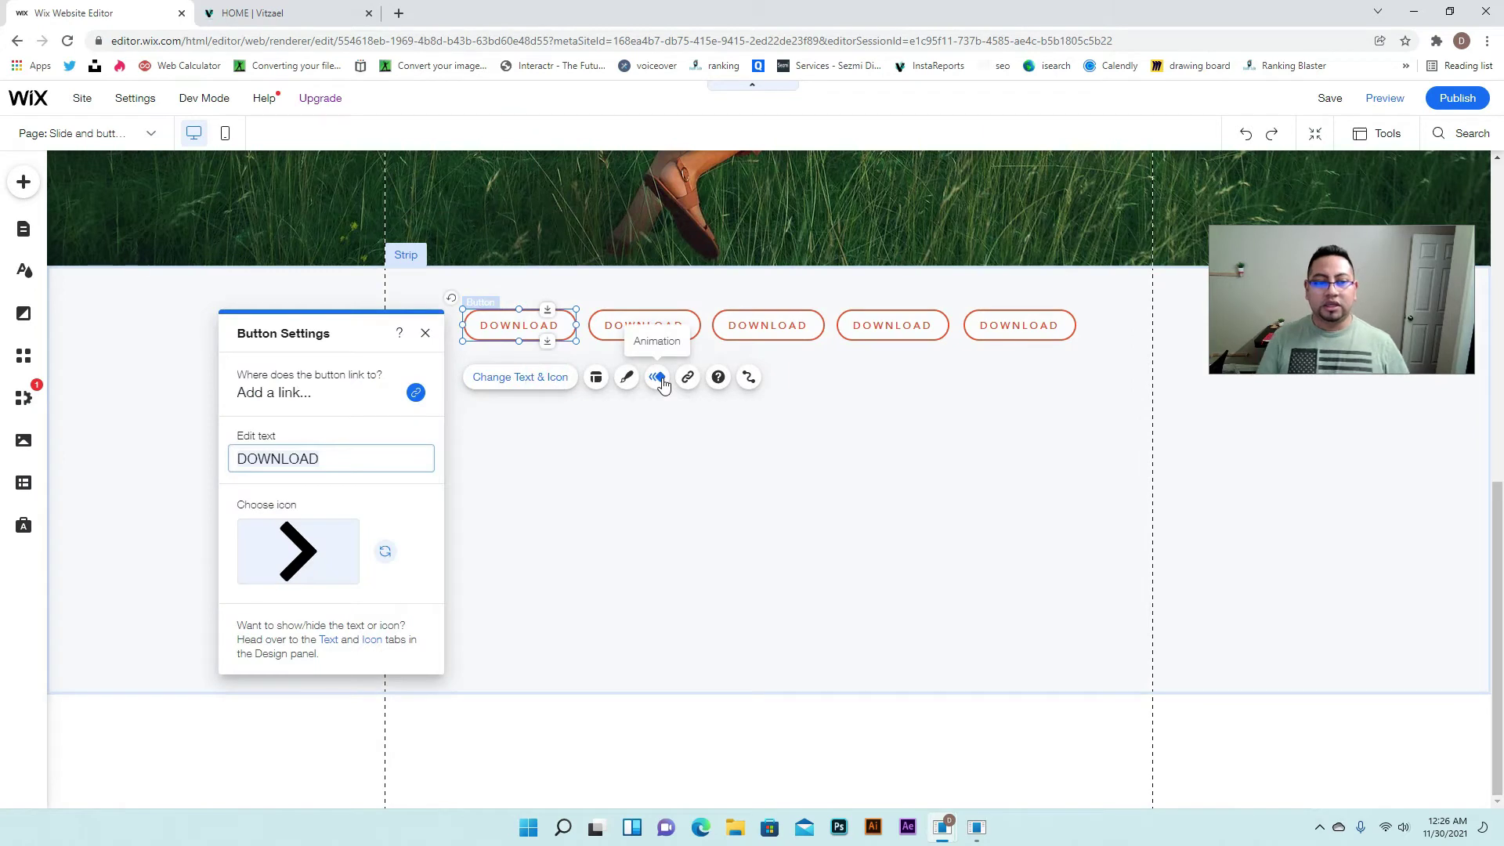
type("Slide 1")
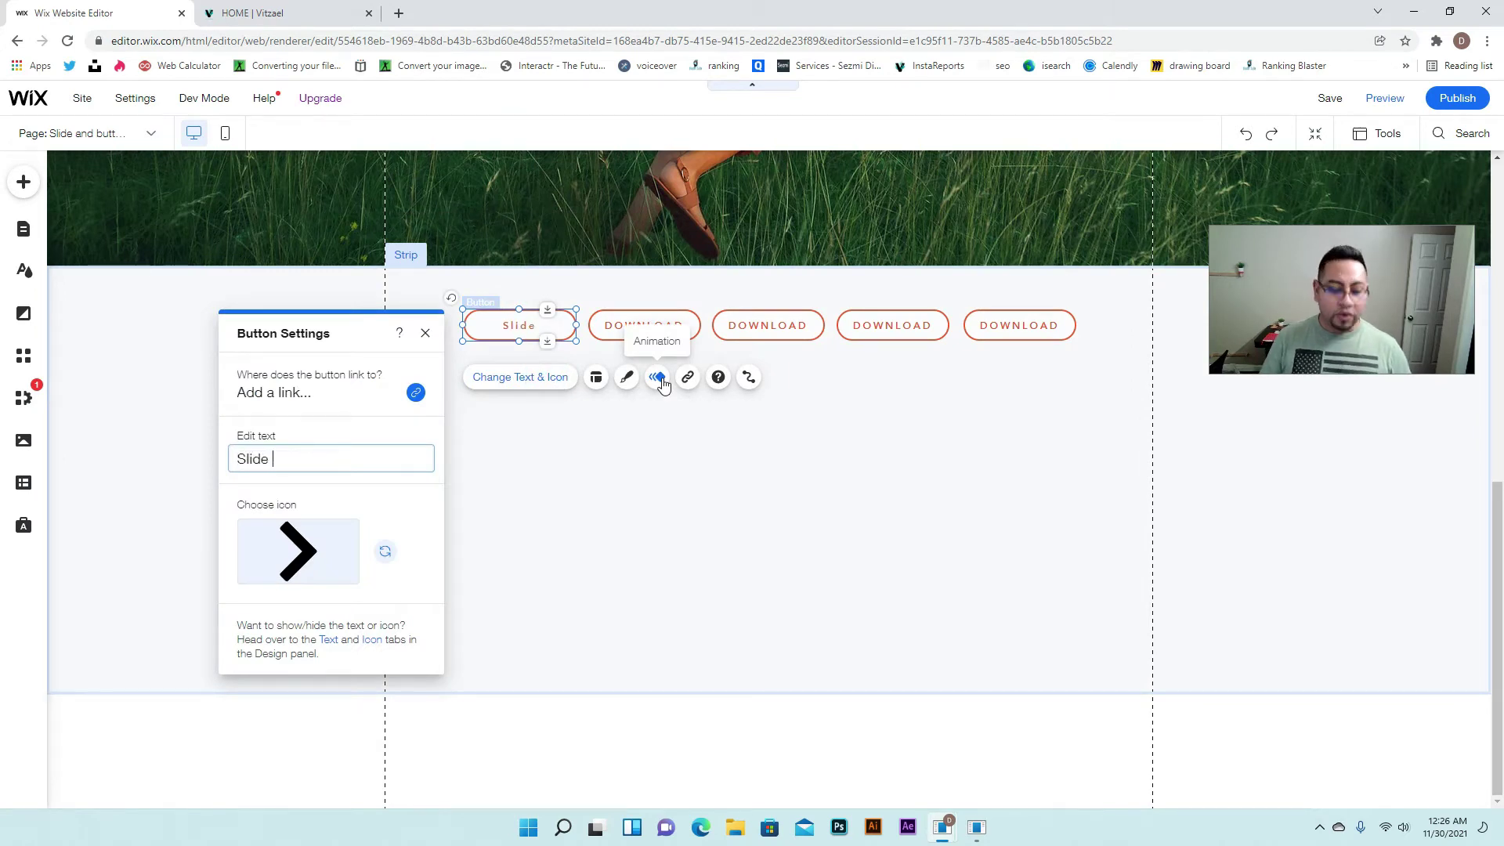
left_click(641, 329)
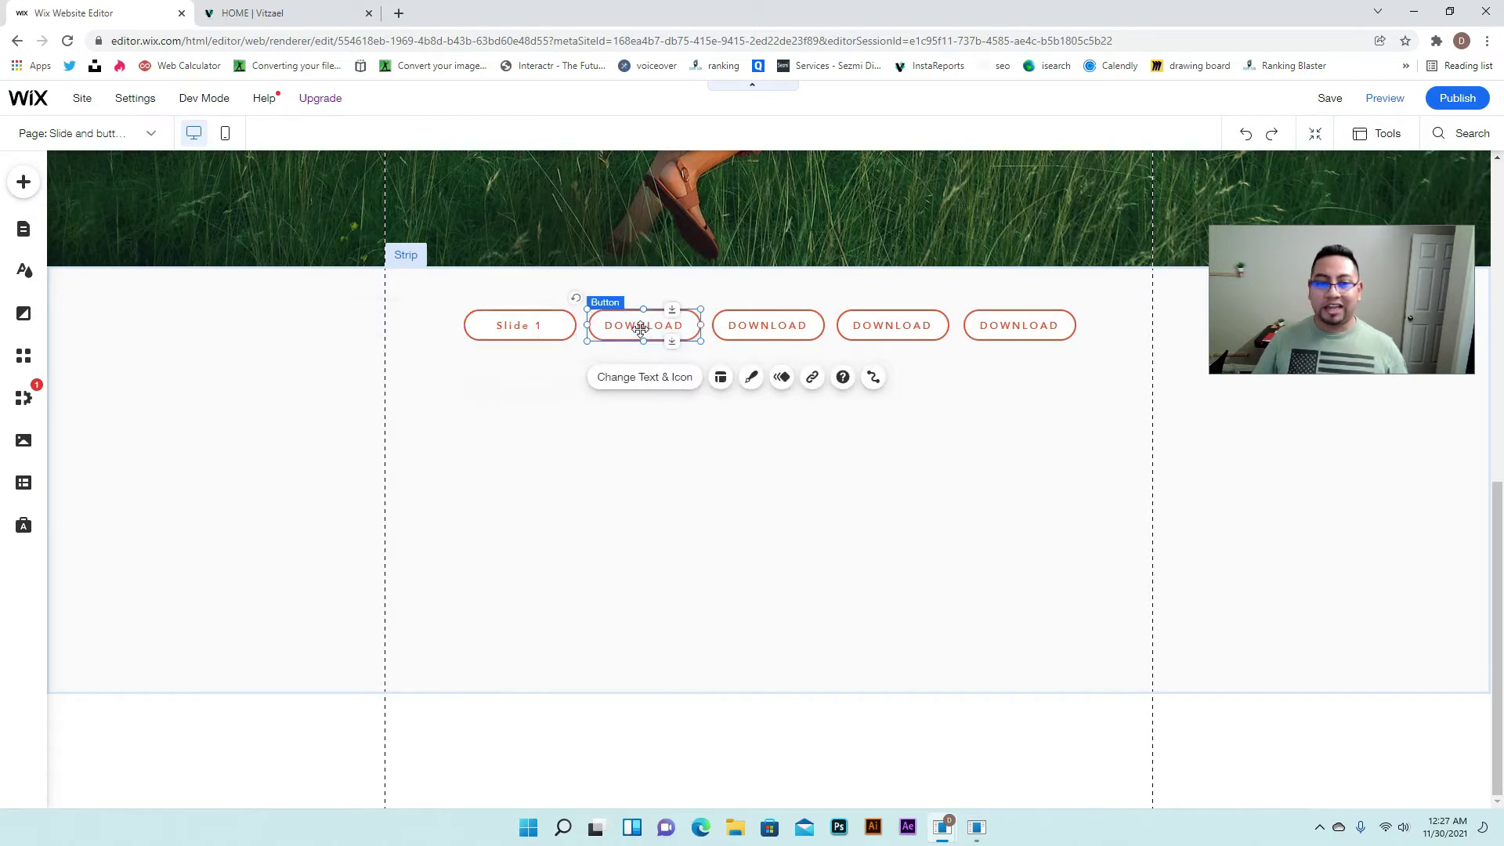
left_click(639, 378)
type("Slide 2")
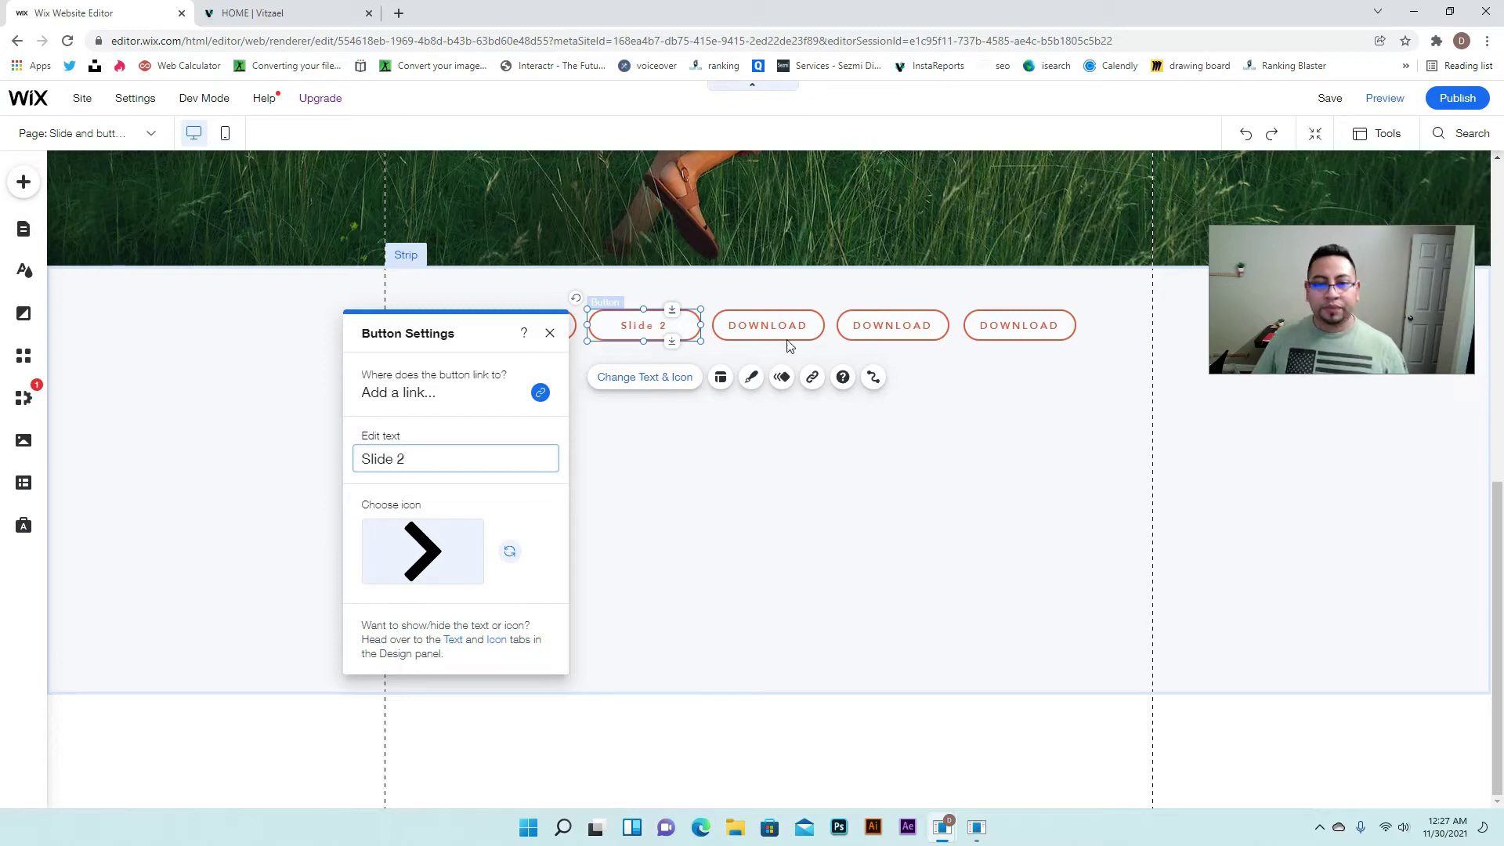
left_click(780, 335)
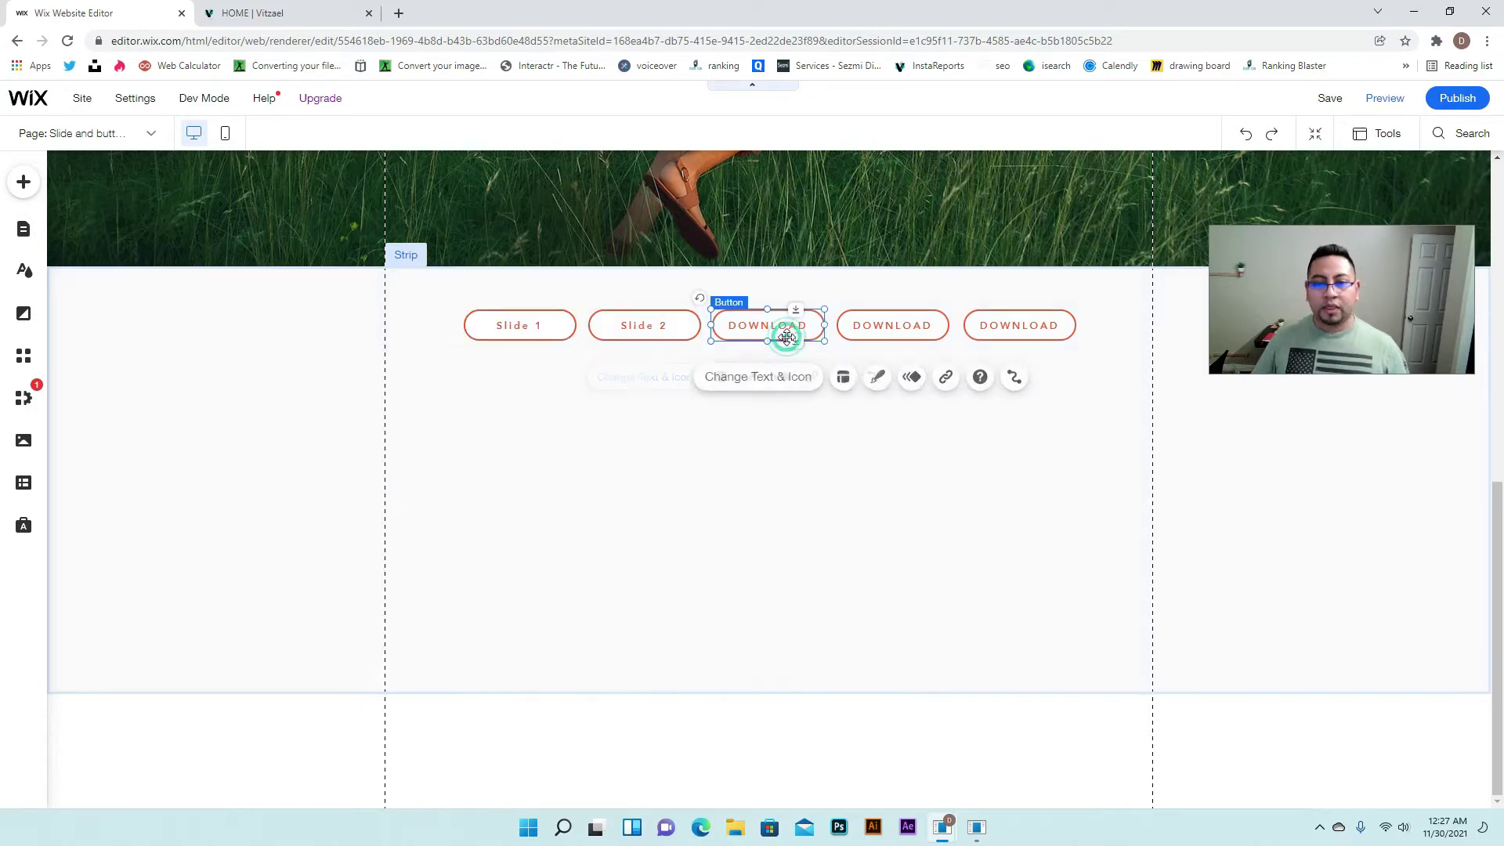
left_click(765, 379)
type("Slide 3")
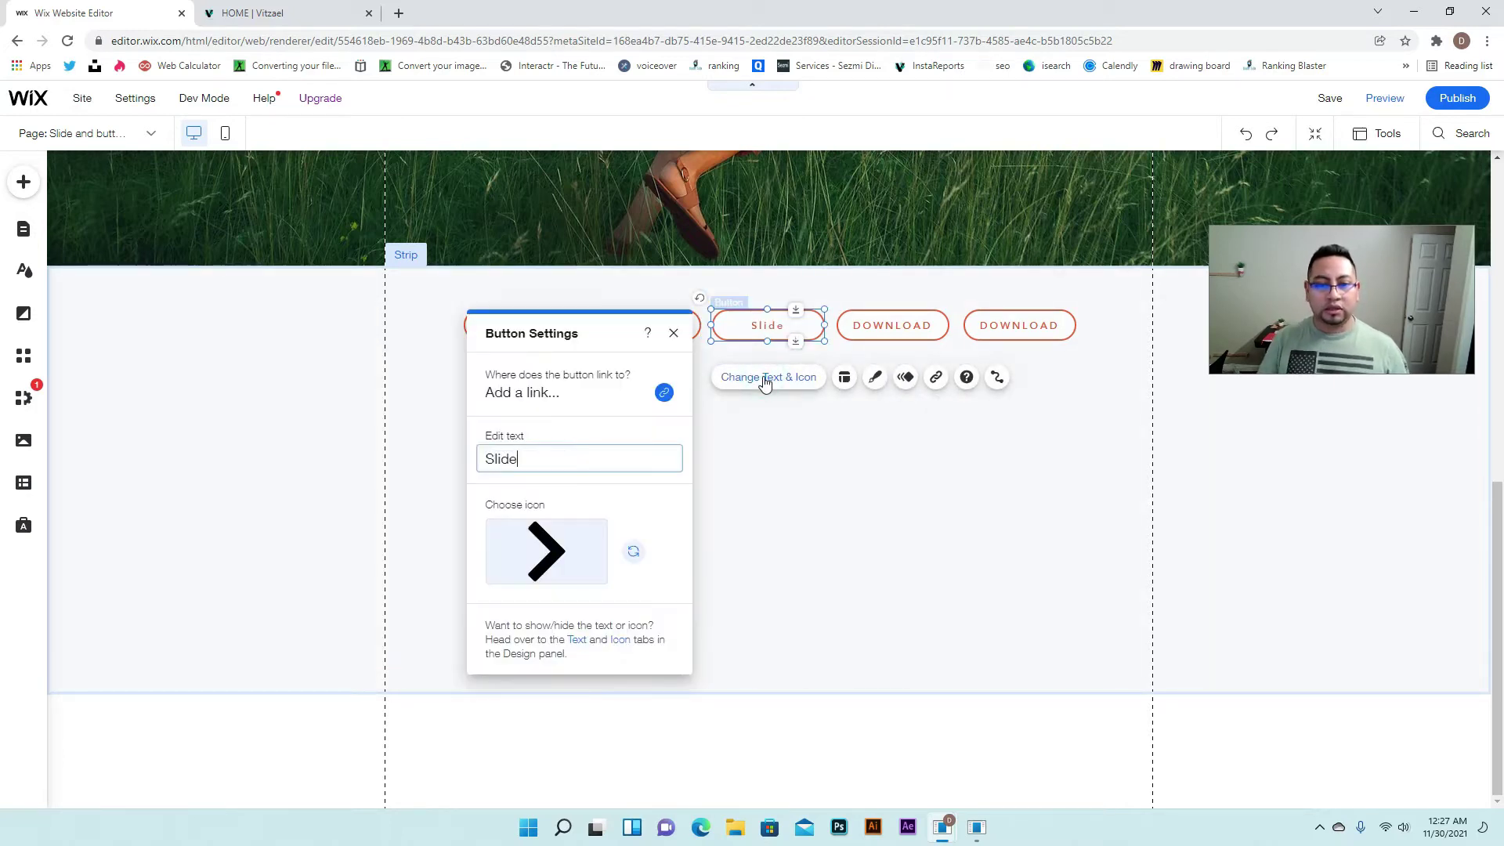
Relabel the fourth button "Slide 4" and the fifth button "Slide 5"
left_click(902, 339)
left_click(929, 377)
type("S")
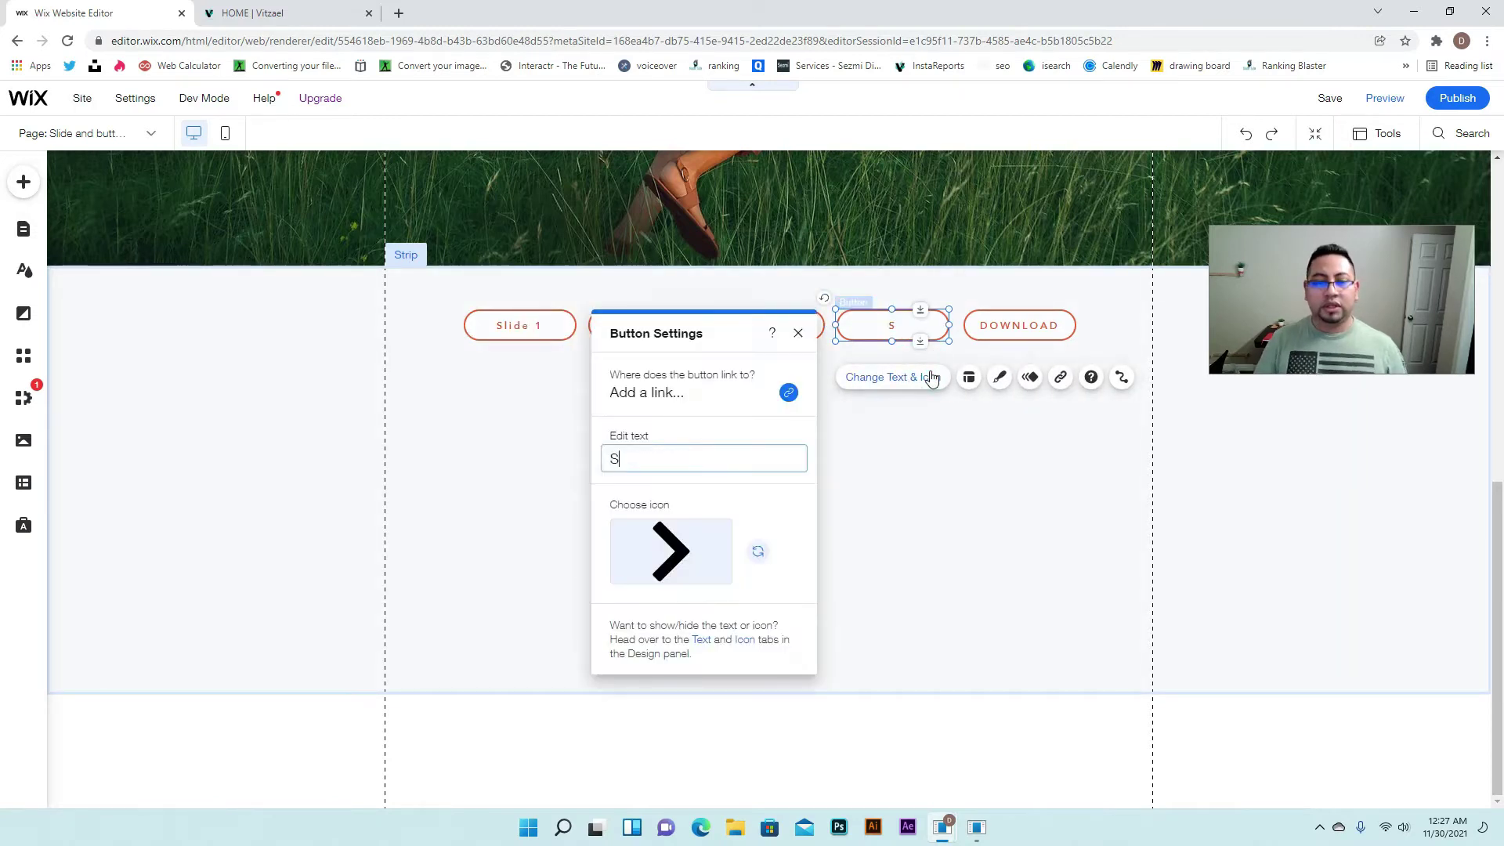
type("lide 4")
left_click(1022, 326)
left_click(1017, 377)
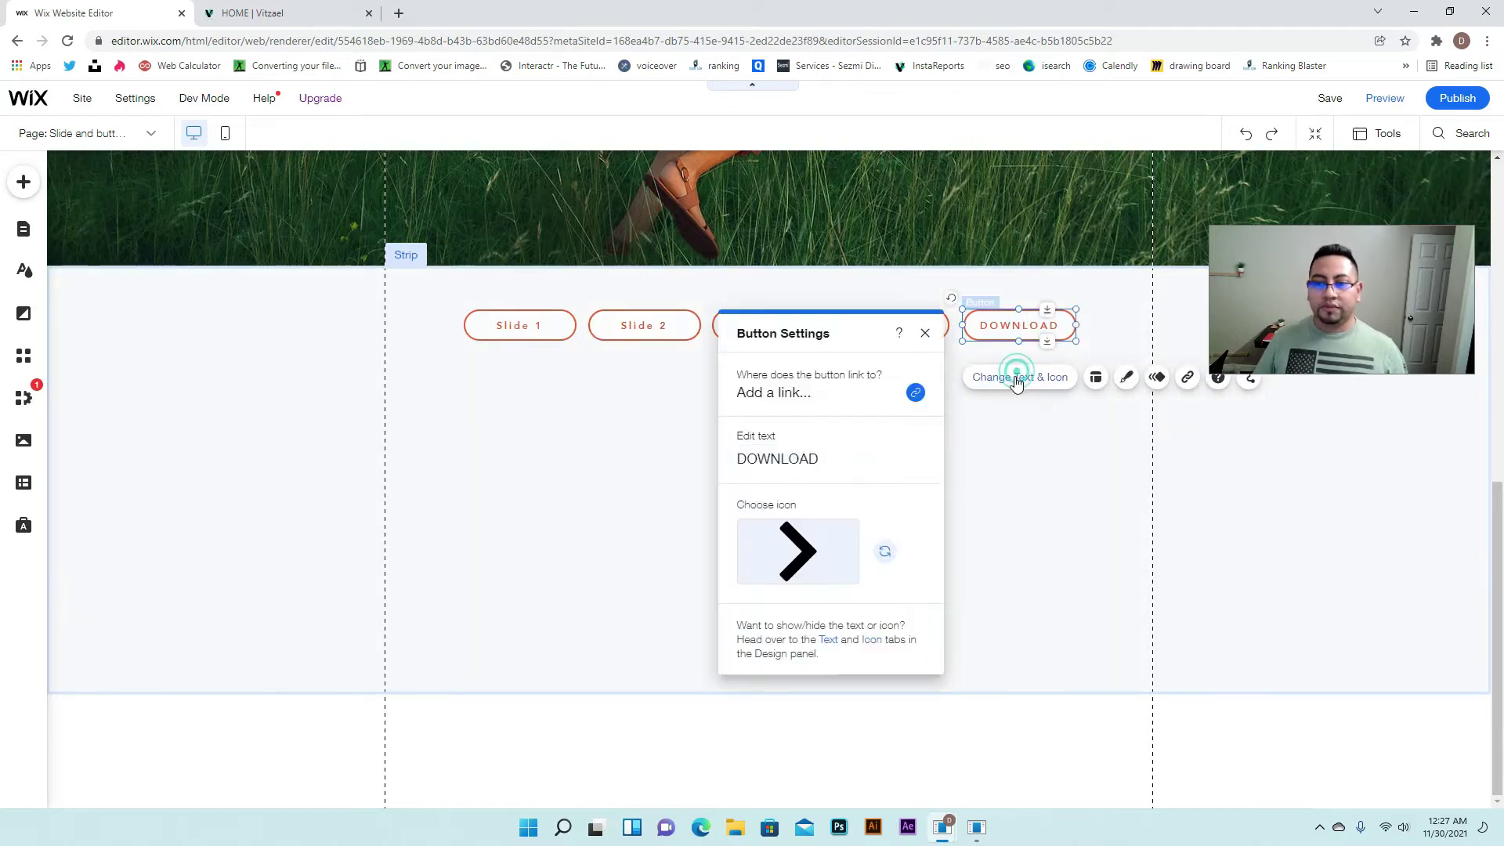
type("Slide 5")
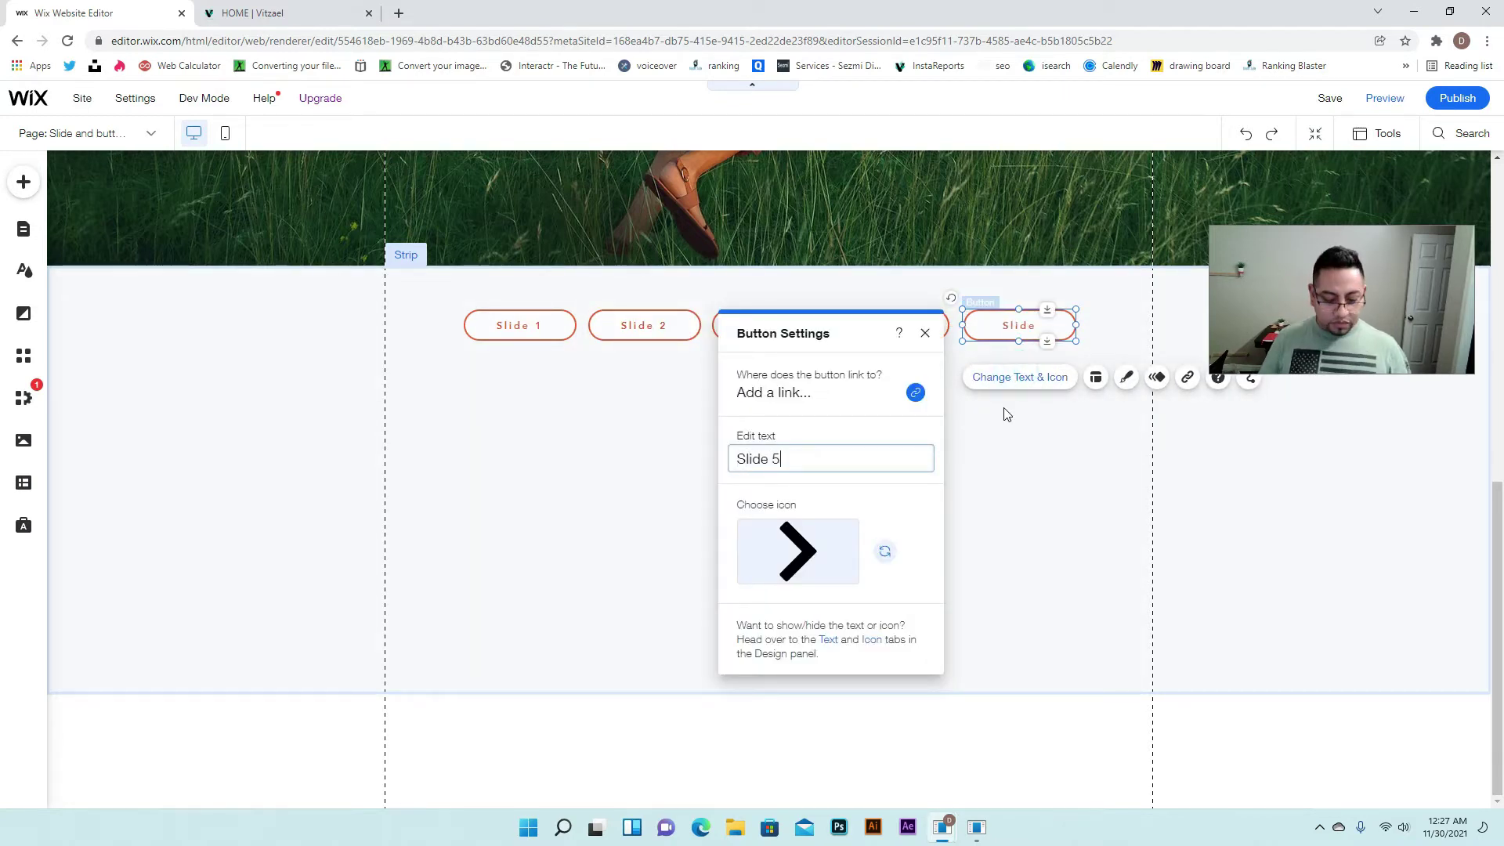
Extend the button strip downward and place the Portfolio (Branding & Design) box slideshow in it below the buttons
left_click(1015, 495)
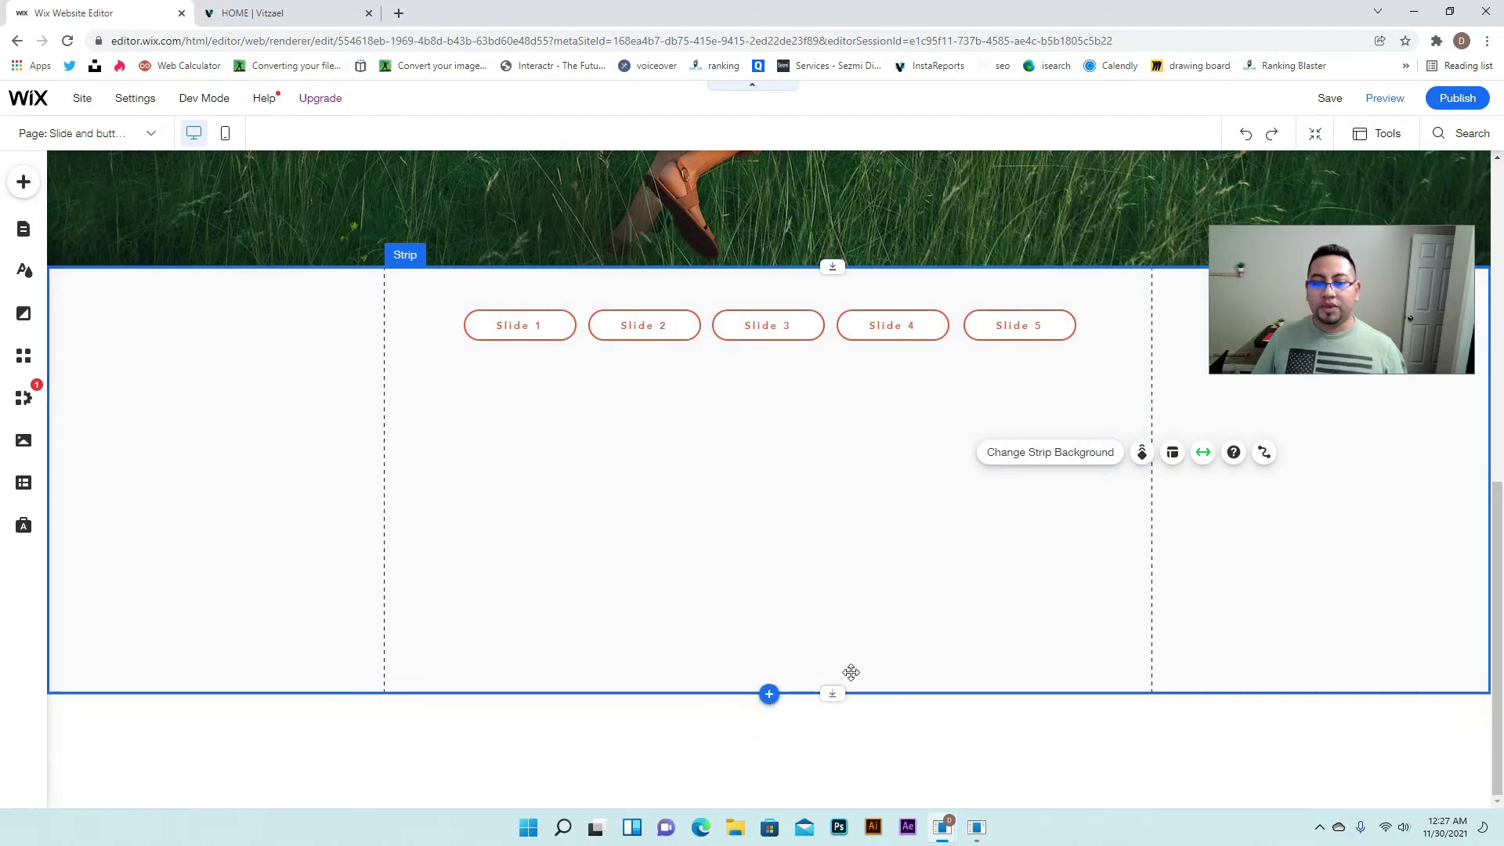
left_click_drag(844, 695, 844, 799)
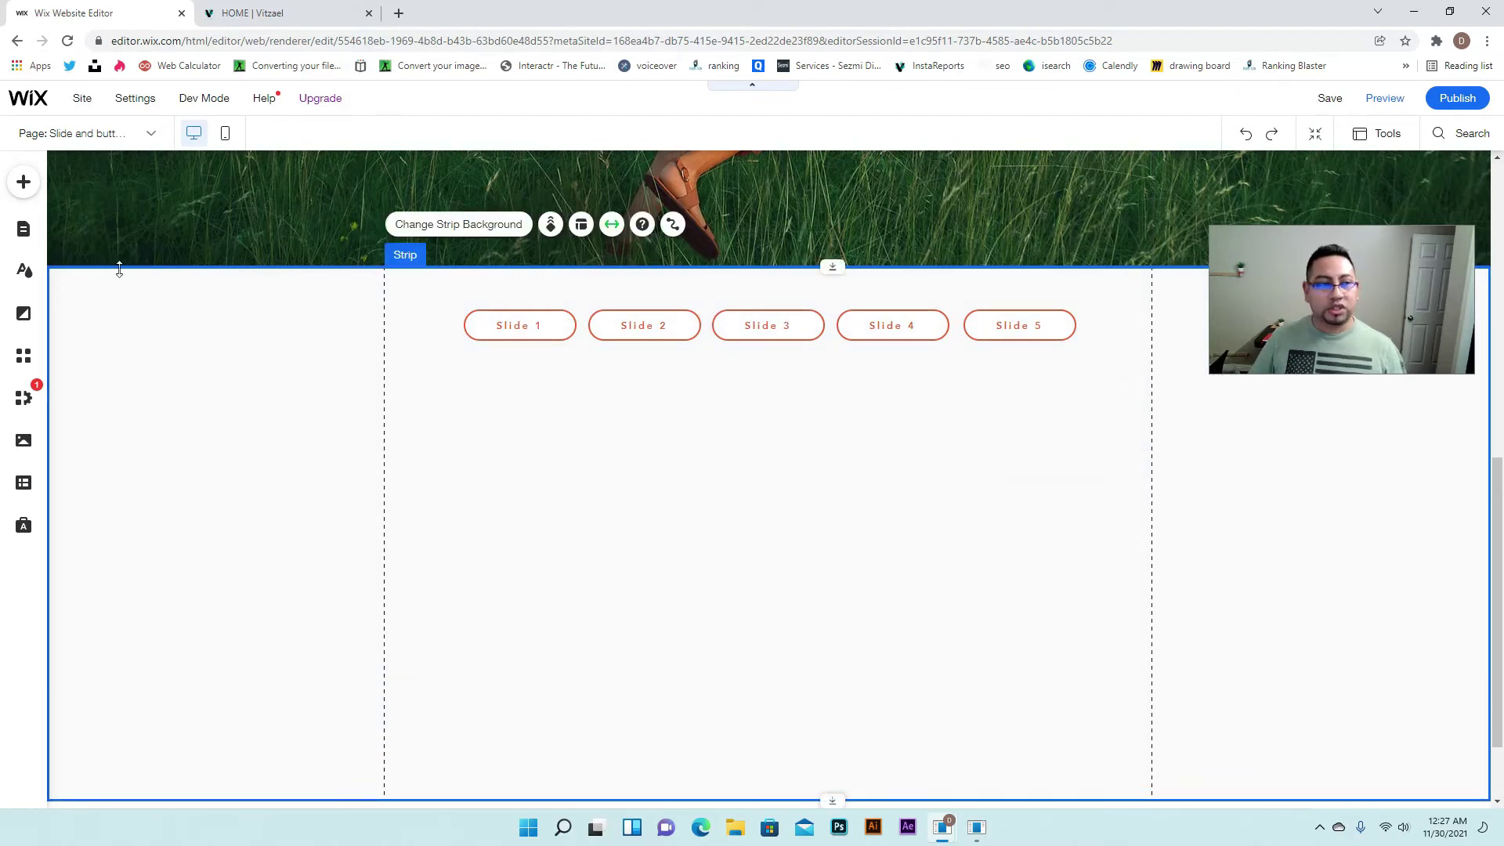
left_click(26, 202)
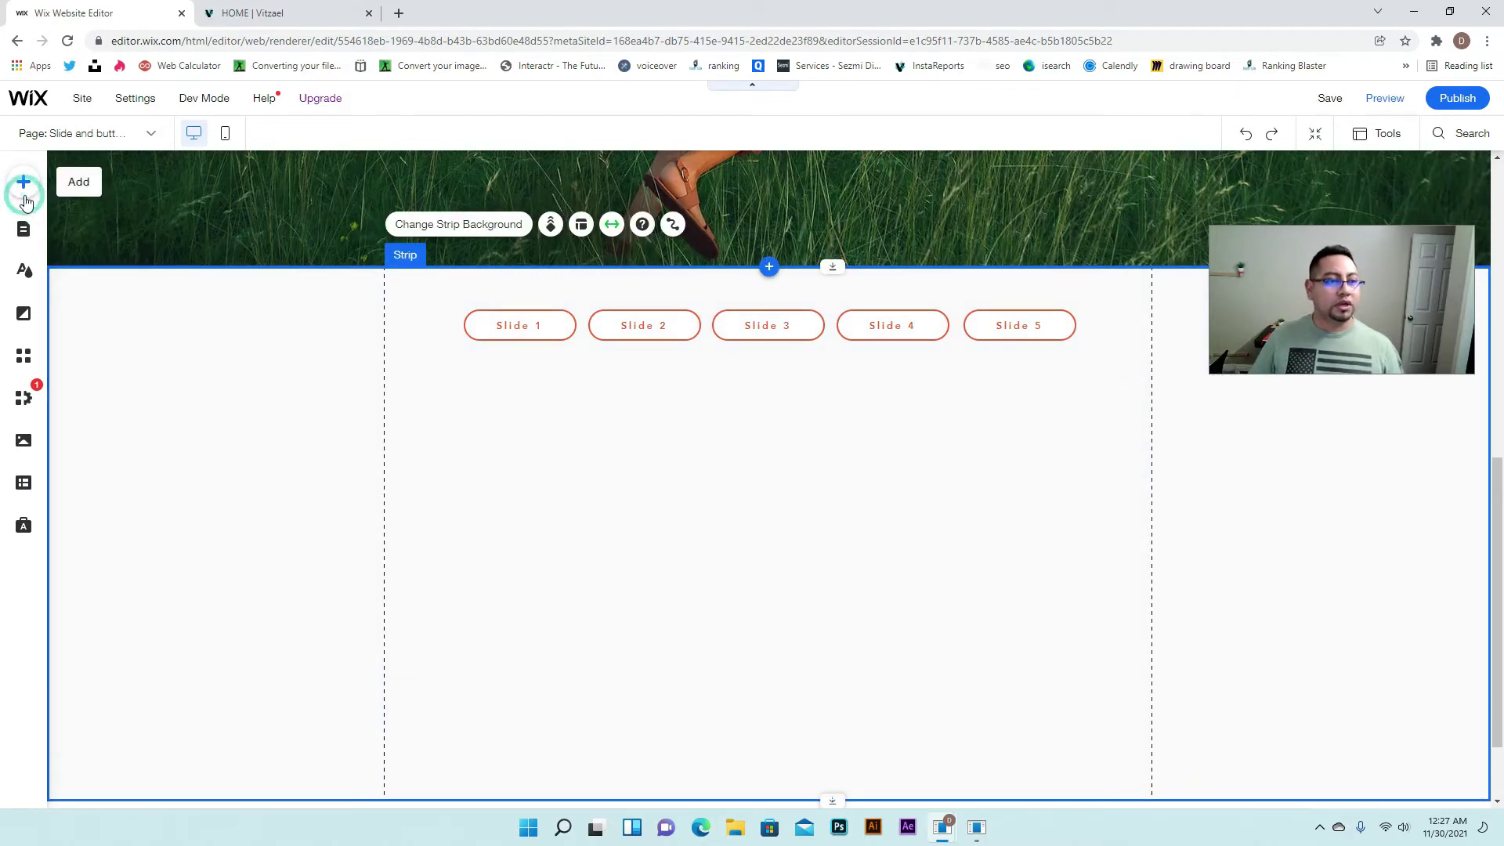
left_click(23, 182)
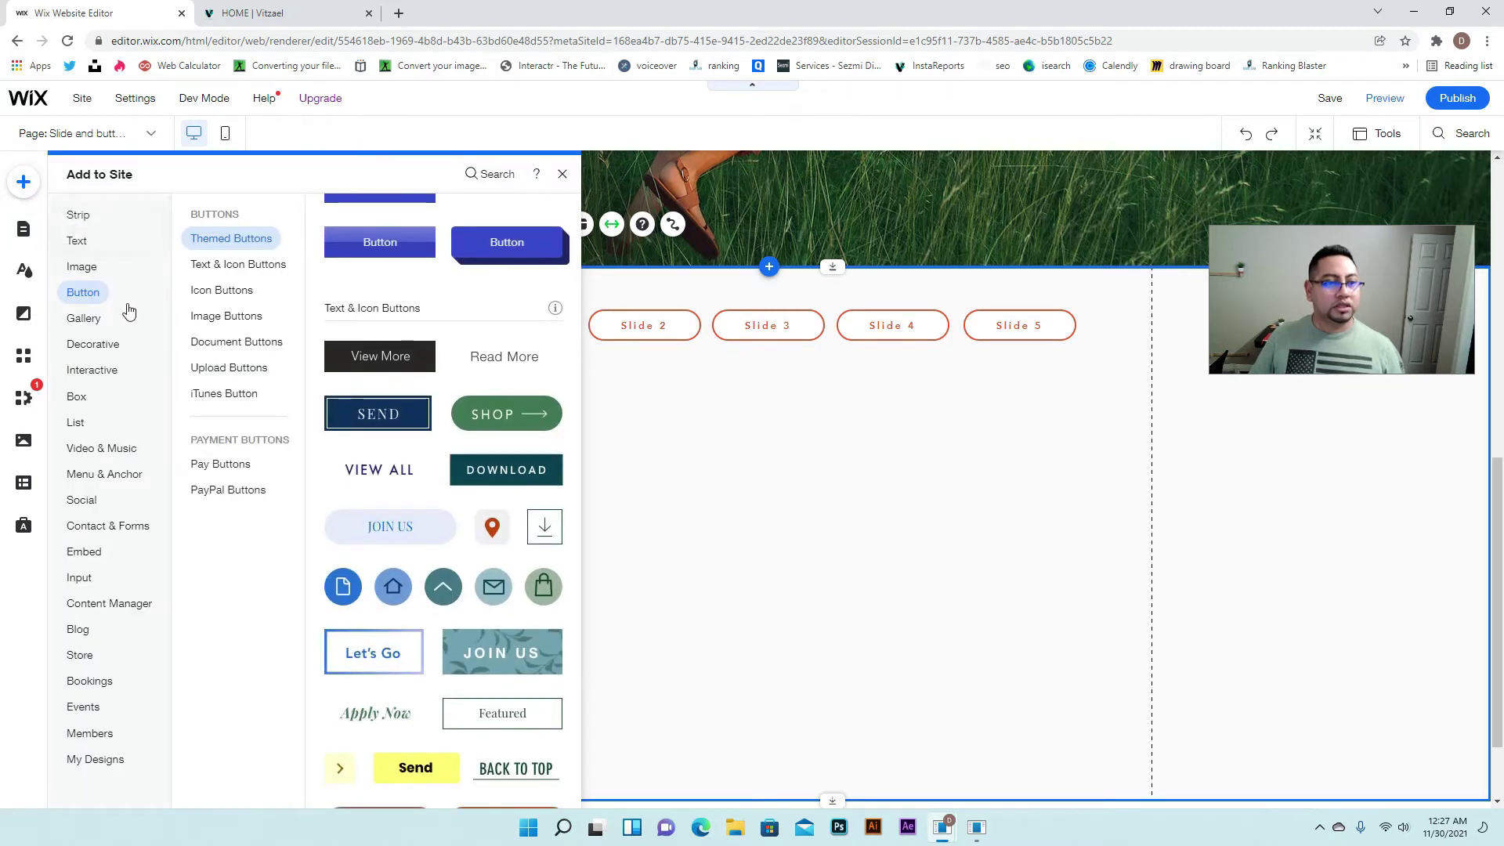
left_click(91, 254)
left_click(91, 369)
scroll(350, 360, "down", 3)
scroll(470, 454, "down", 2)
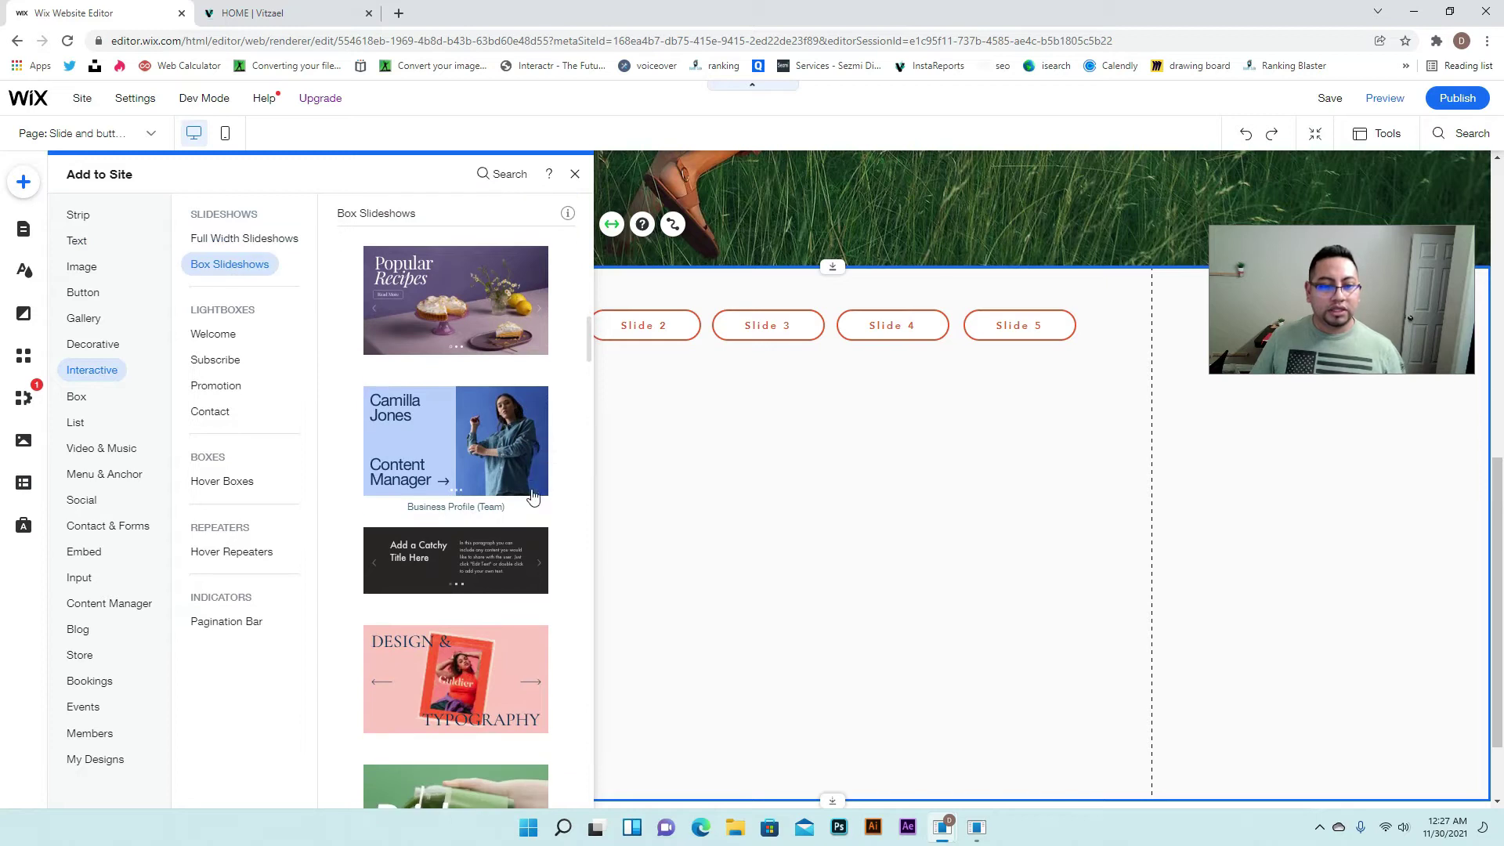
scroll(530, 562, "down", 2)
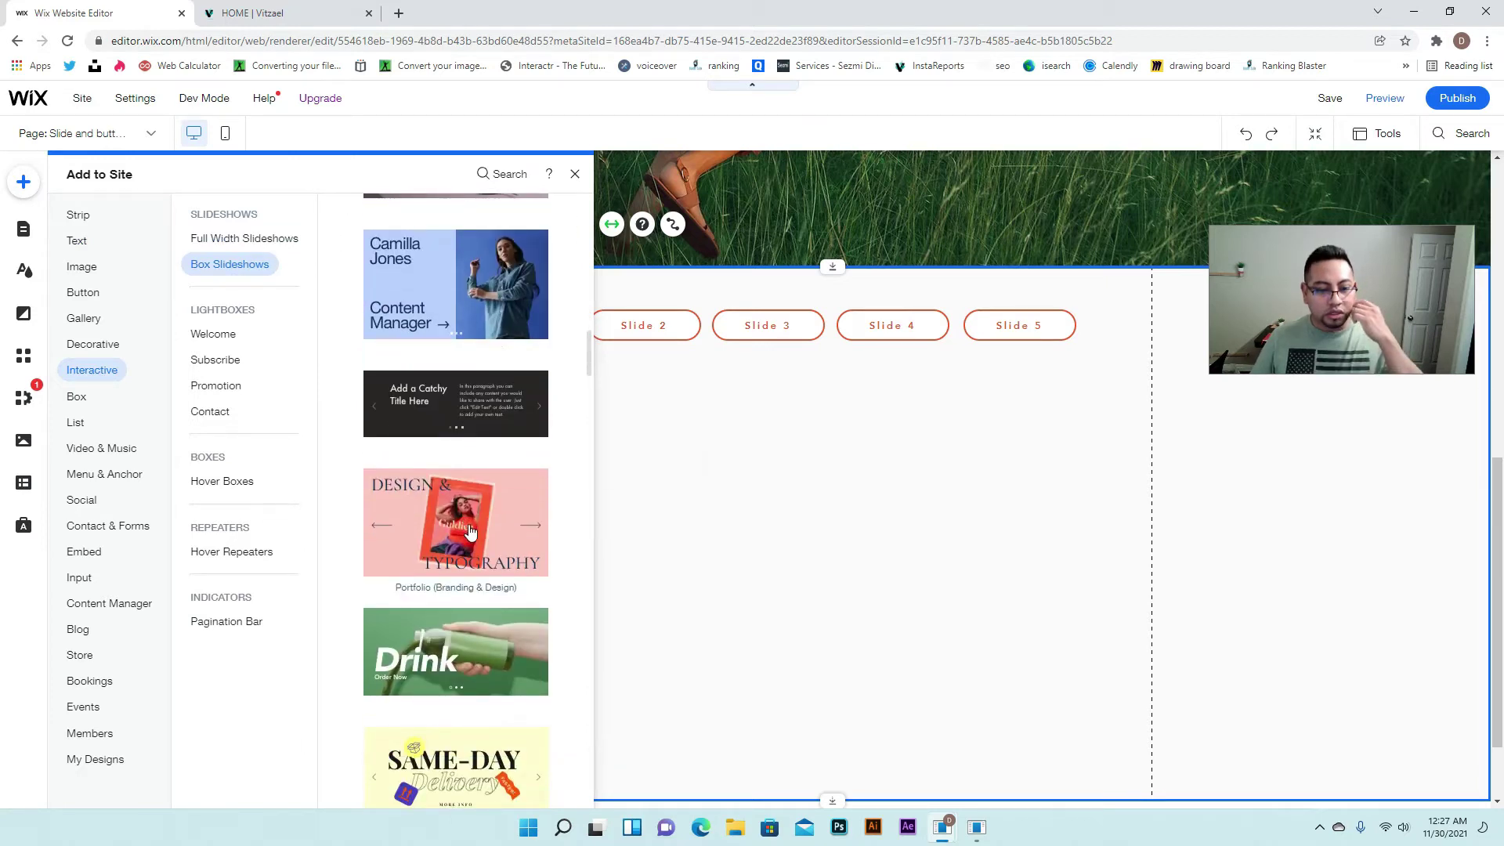
left_click_drag(492, 526, 876, 574)
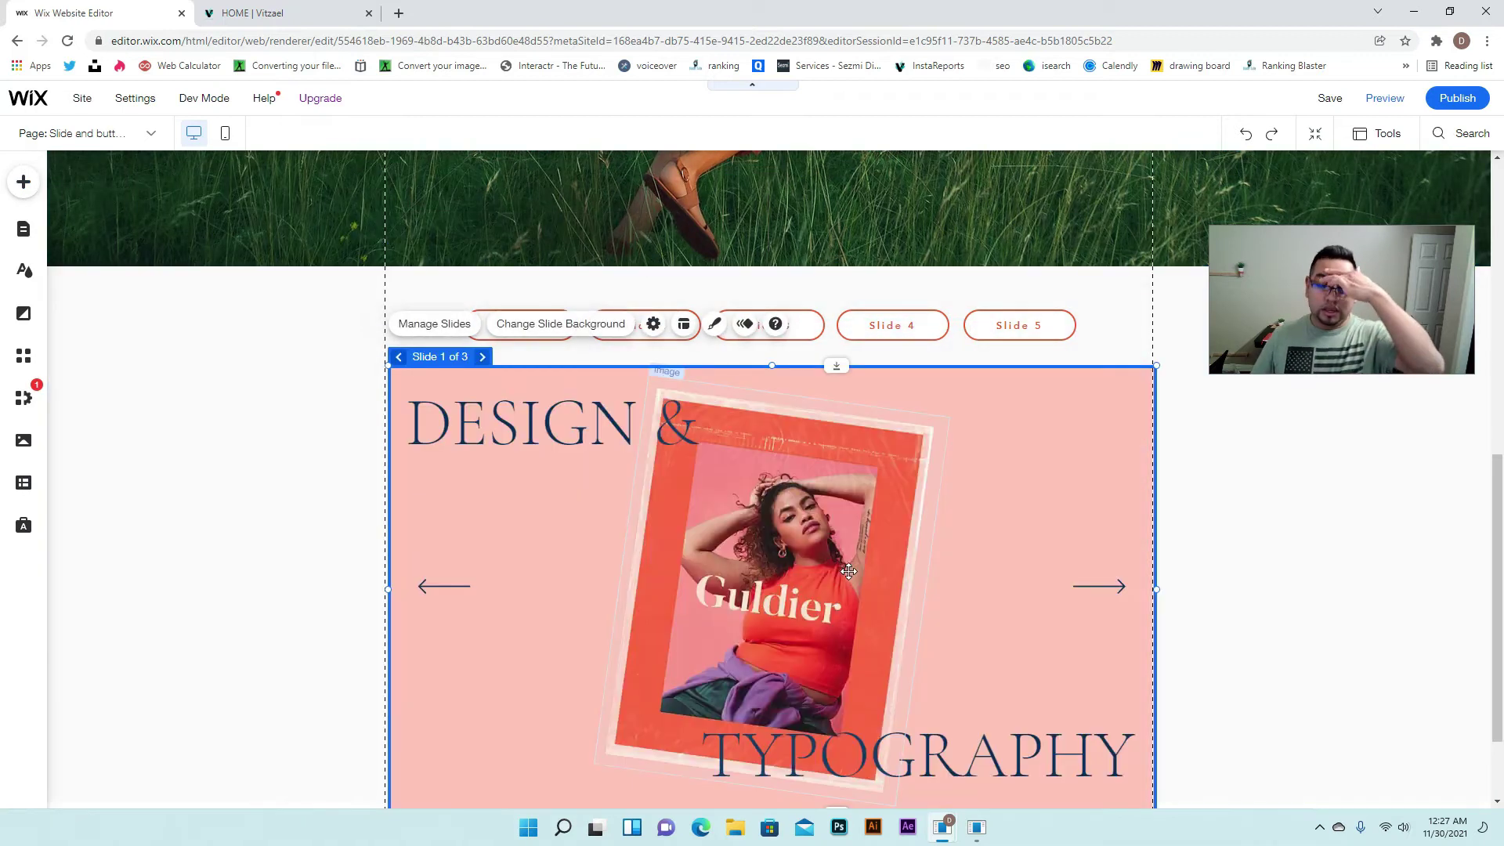
Open the slideshow's slide management and duplicate Slide 3
scroll(848, 572, "up", 2)
scroll(705, 533, "down", 3)
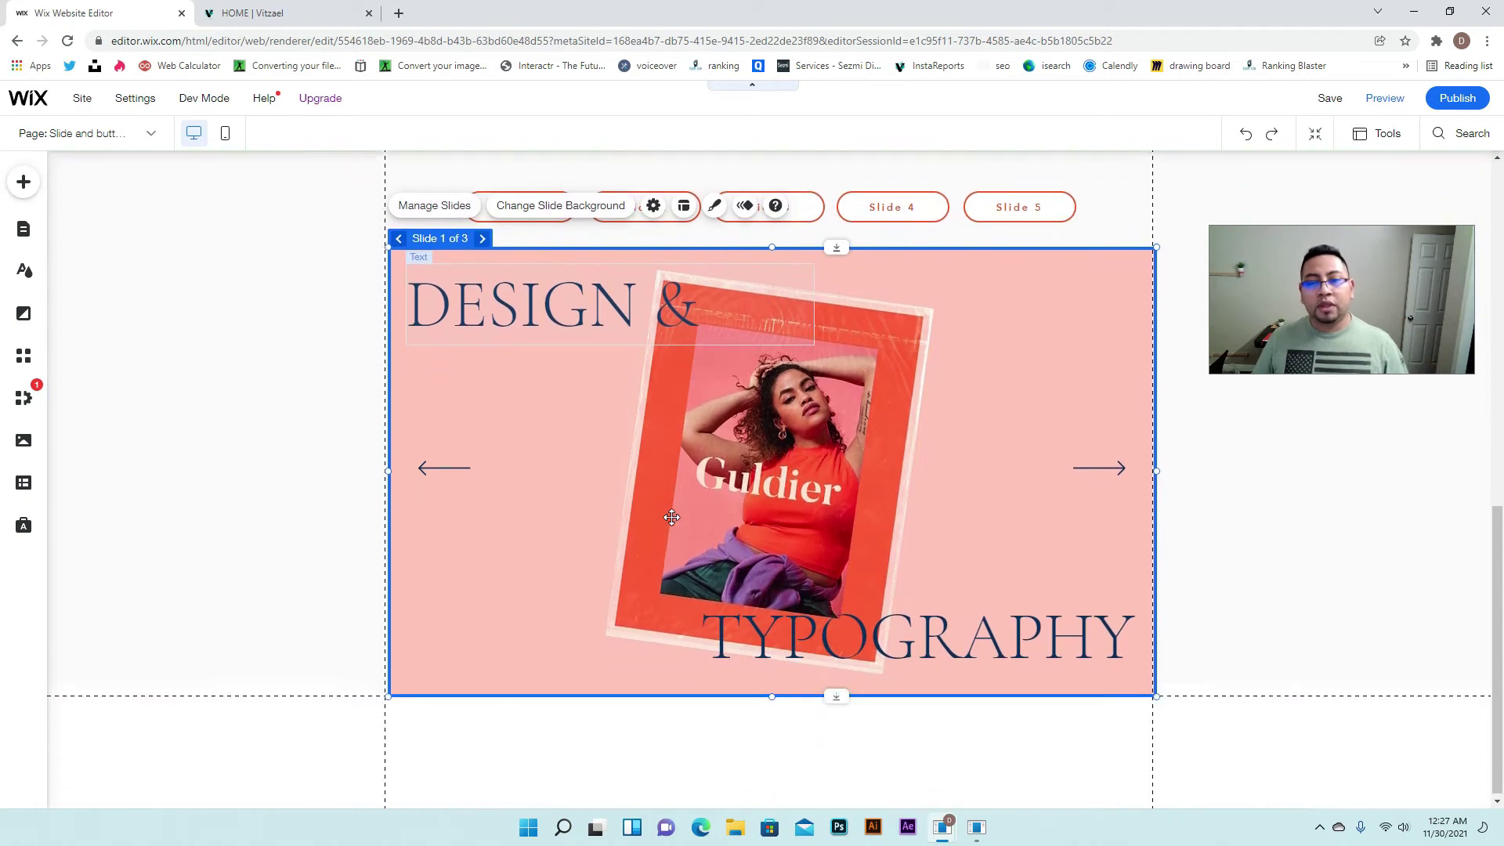
scroll(672, 517, "up", 1)
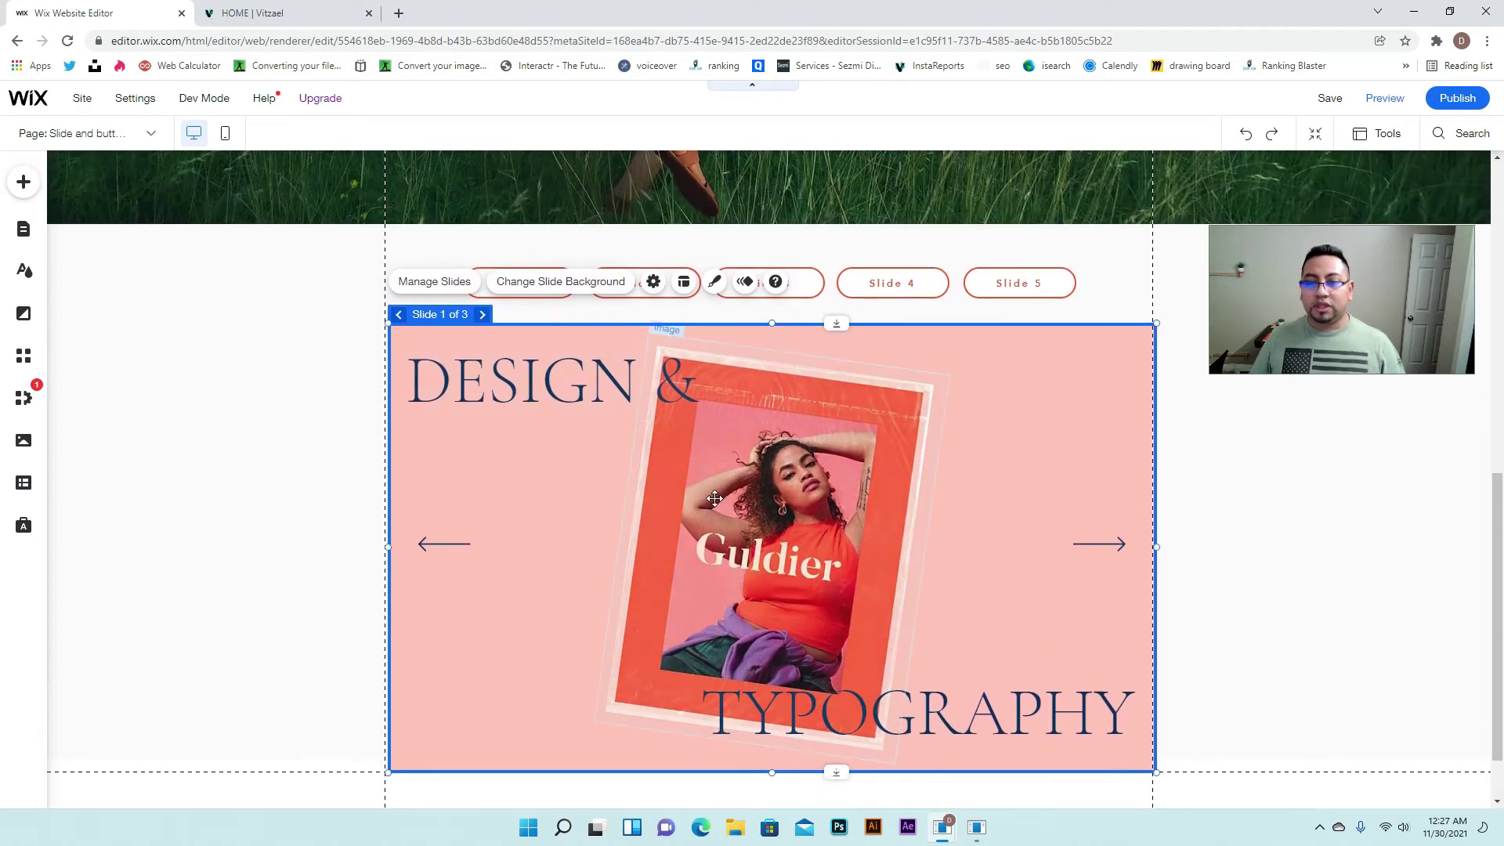
left_click(1171, 450)
left_click(752, 439)
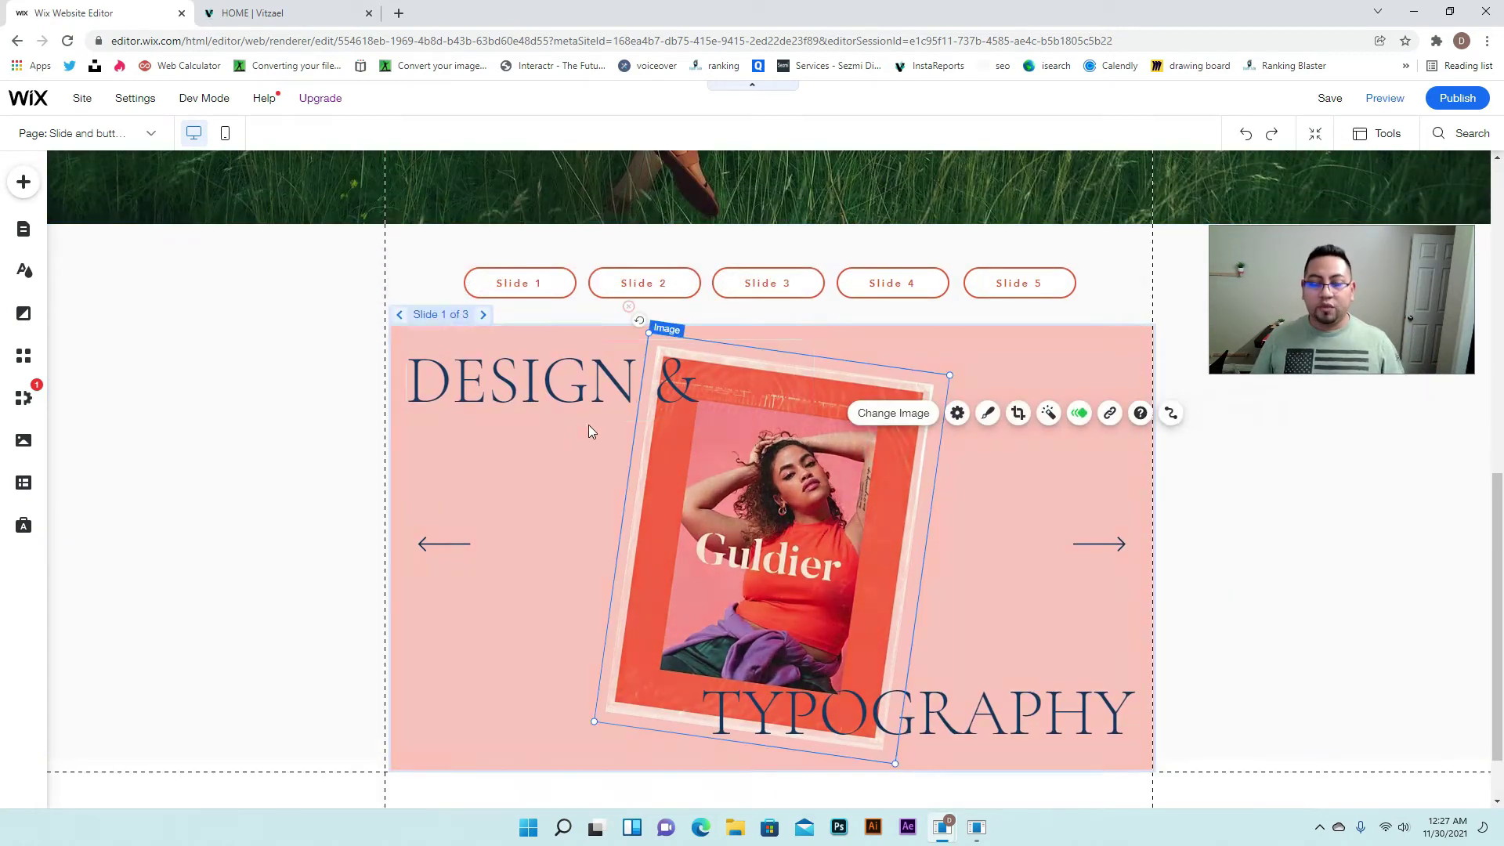
left_click(506, 332)
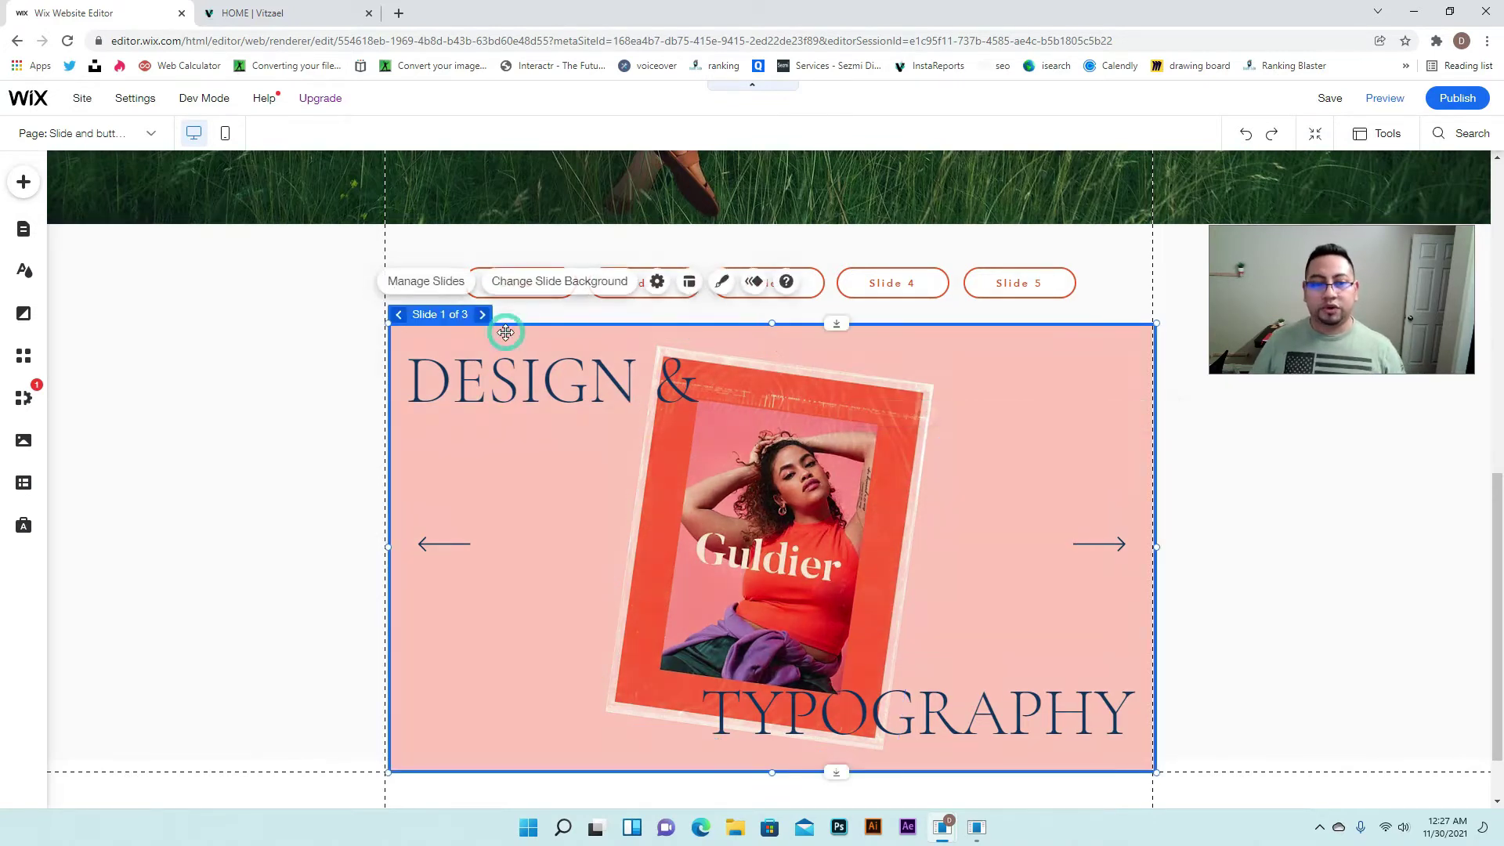
left_click(433, 282)
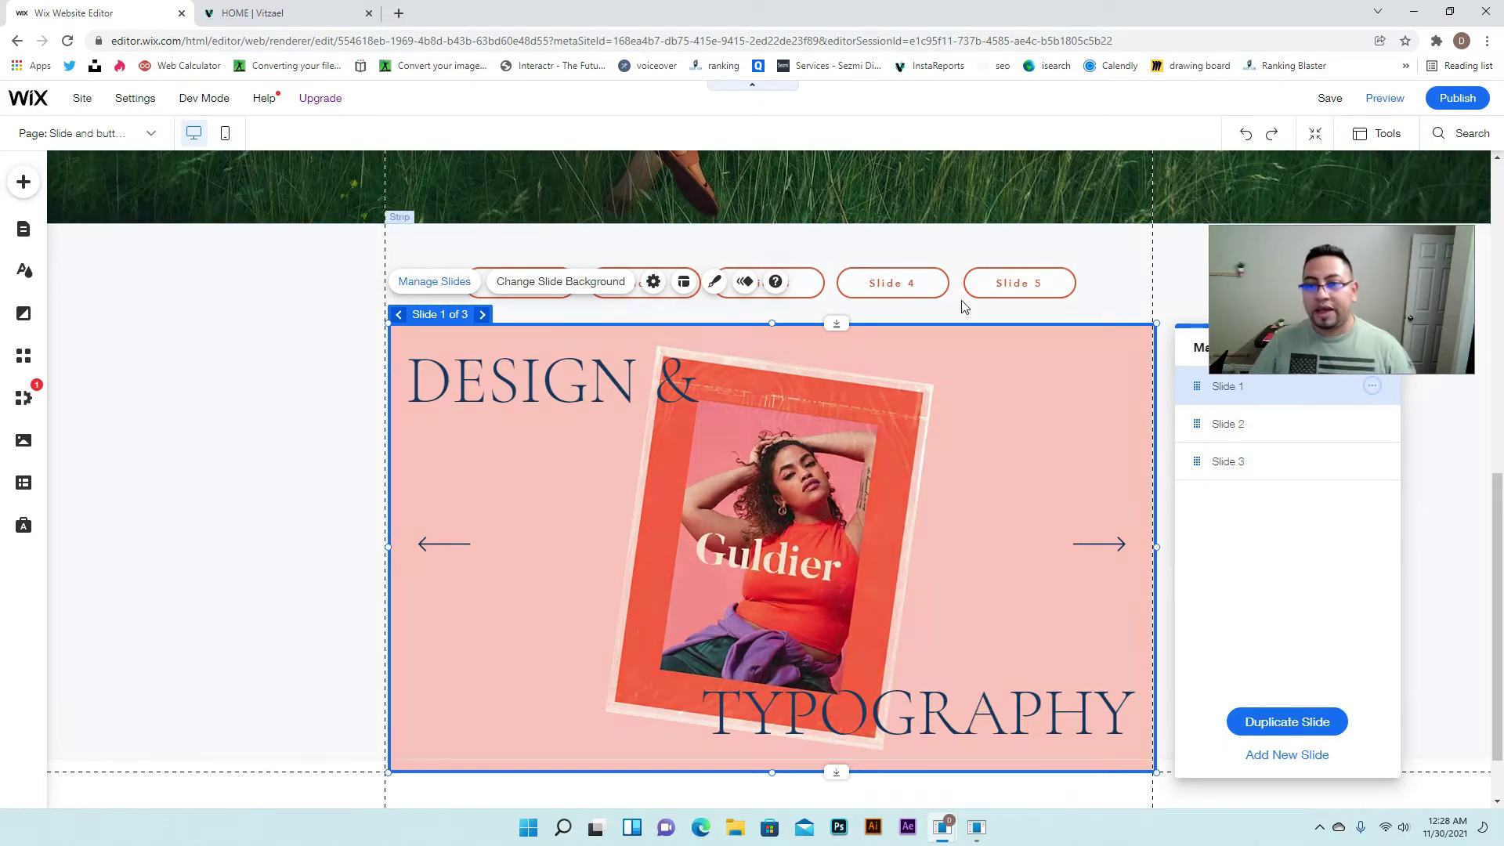
left_click(1383, 465)
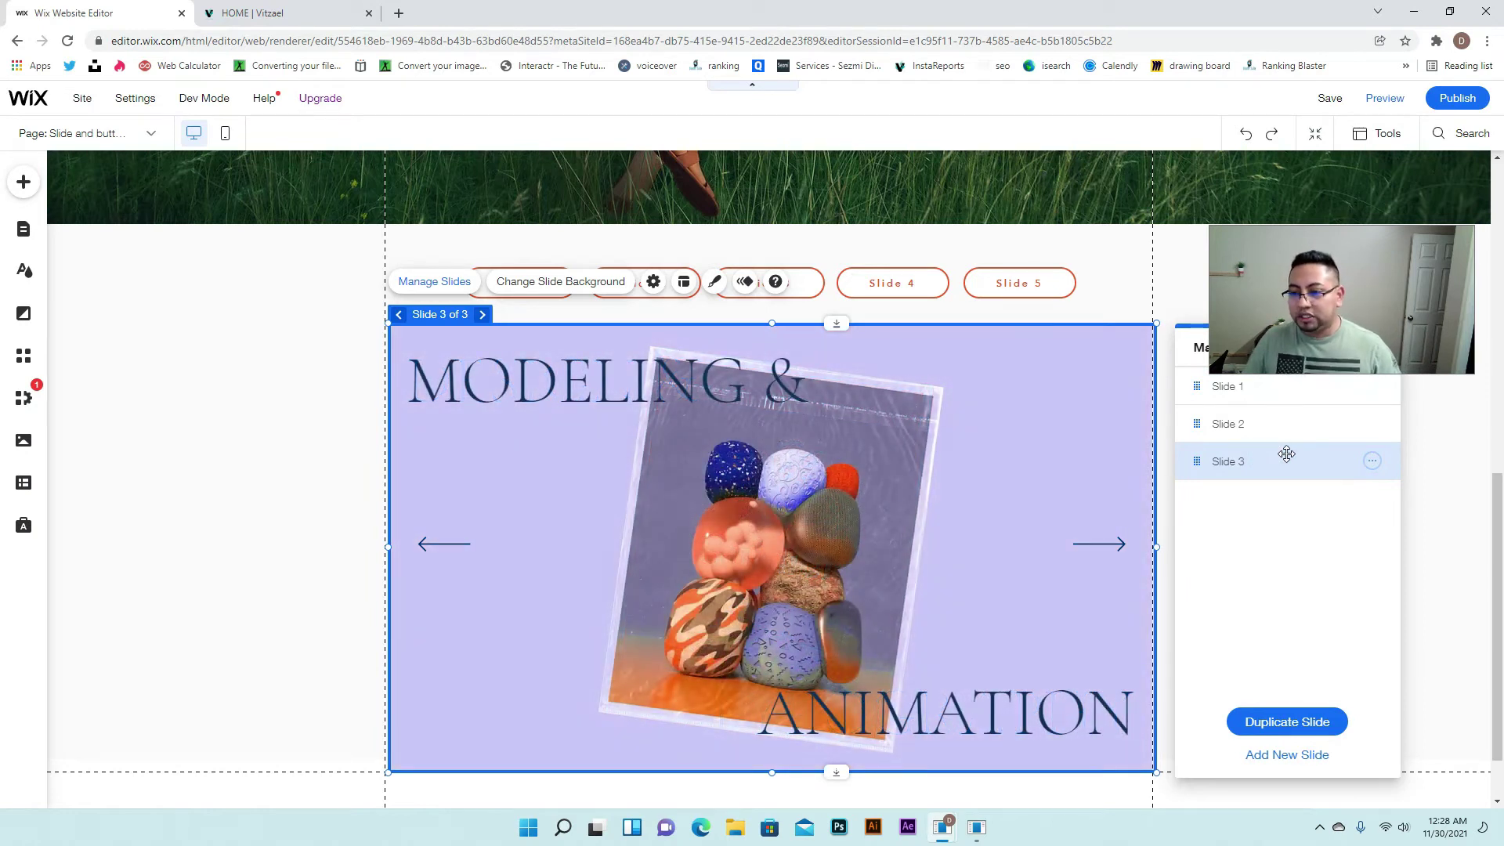
left_click(1371, 461)
left_click(1423, 485)
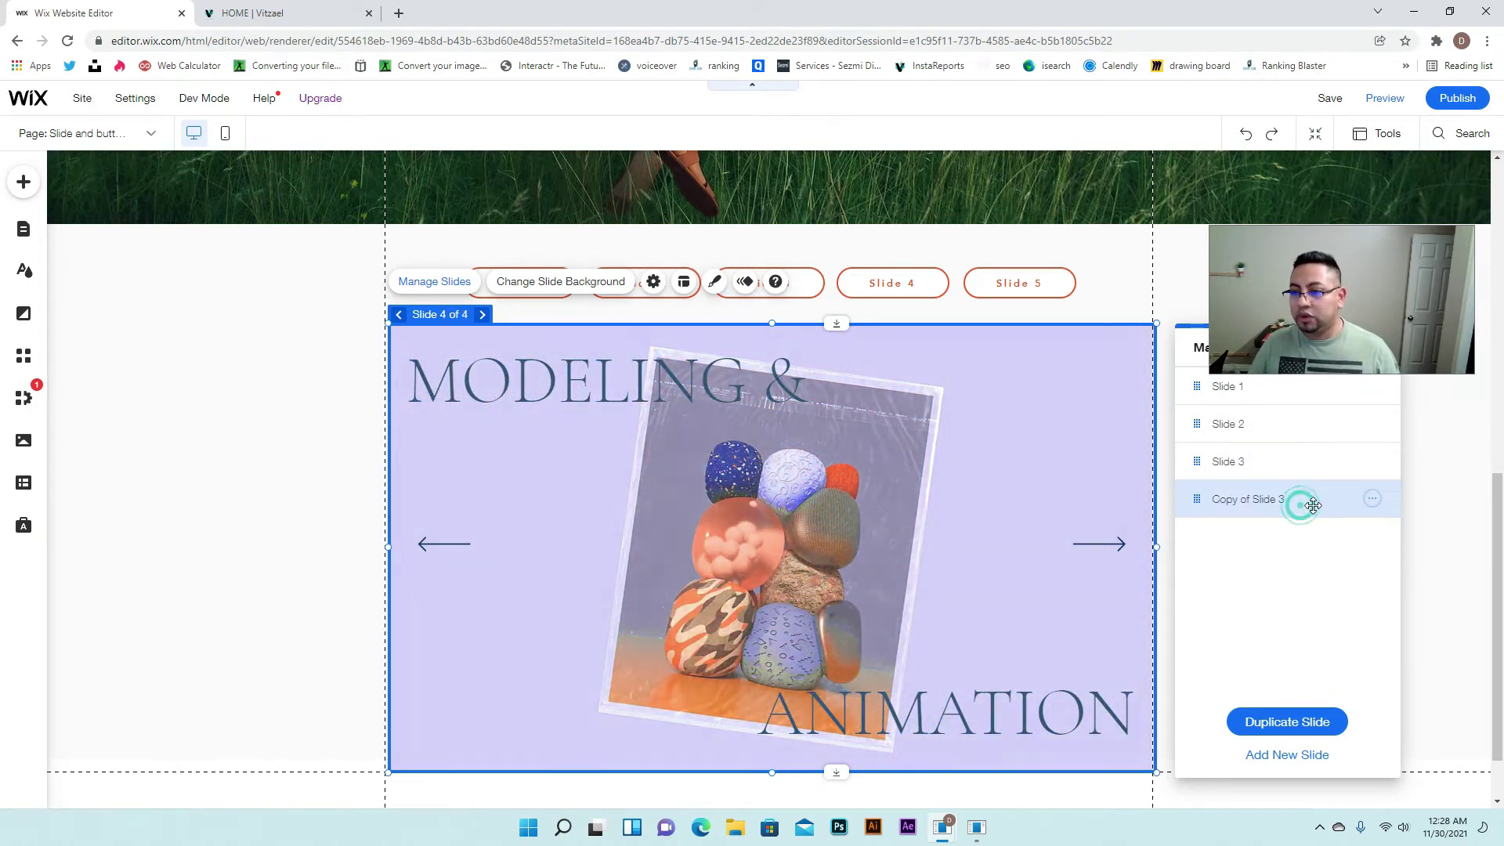
Rename the copied slide as "Slide 4"
left_click(1371, 498)
left_click(1407, 496)
key("ctrl+a")
key("BackSpace")
type("Slide 4")
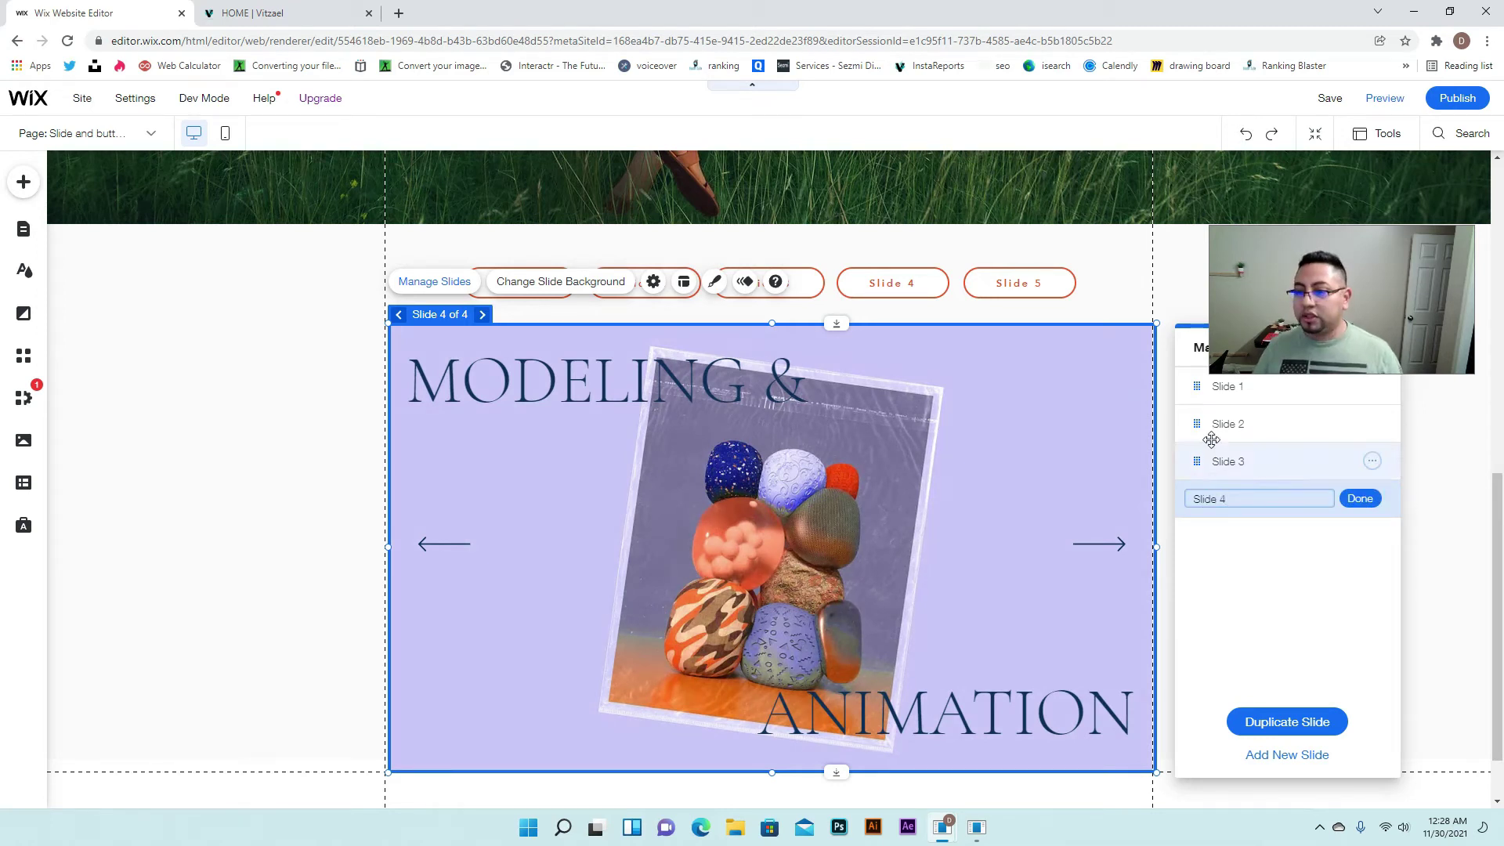
left_click(1360, 502)
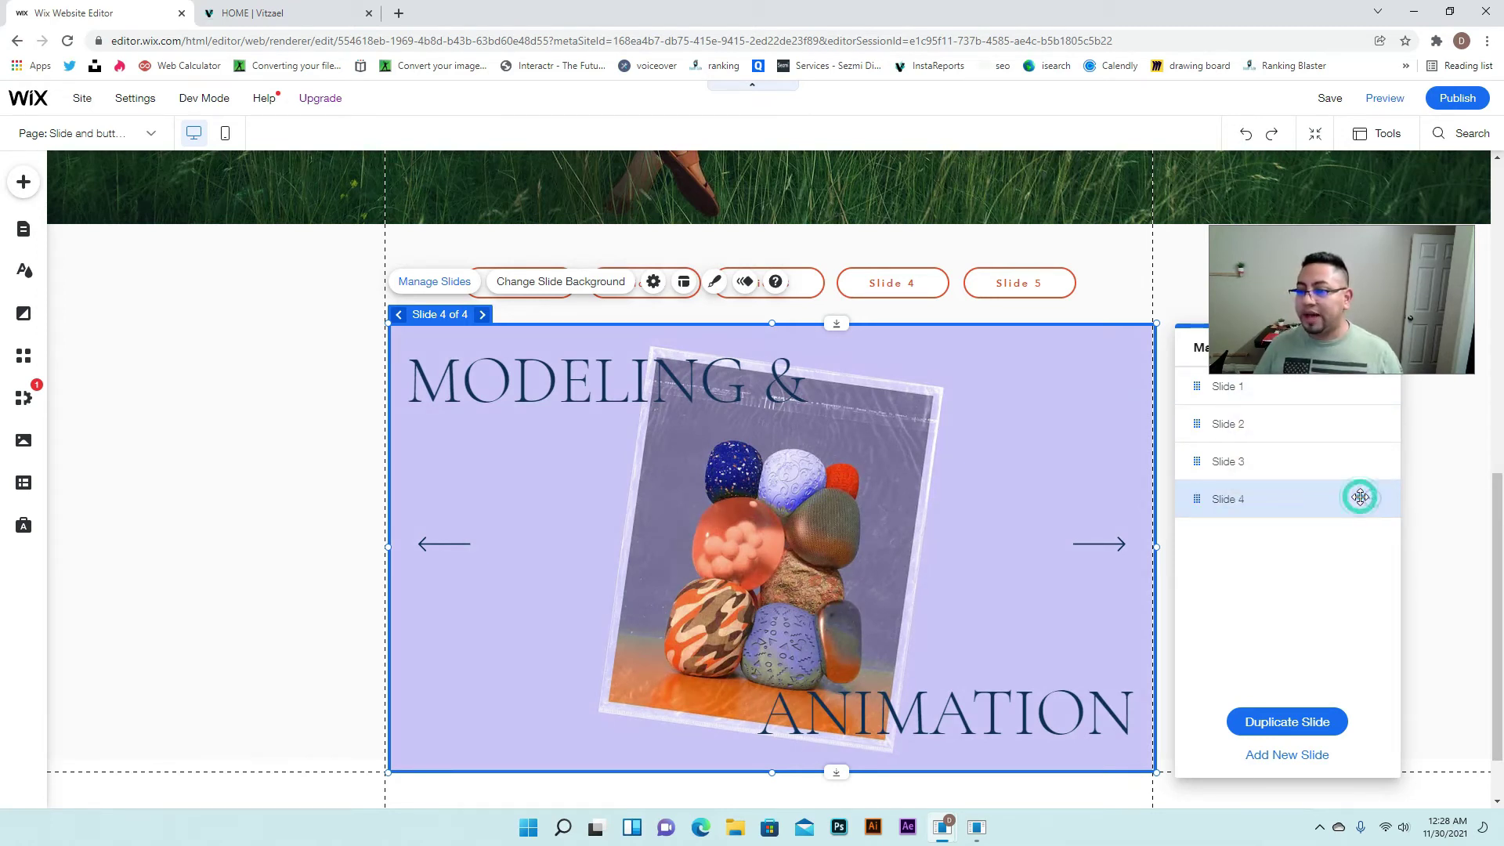
Duplicate Slide 4 and rename the copy "Slide 5"
left_click(1331, 726)
left_click(1373, 537)
left_click(1425, 537)
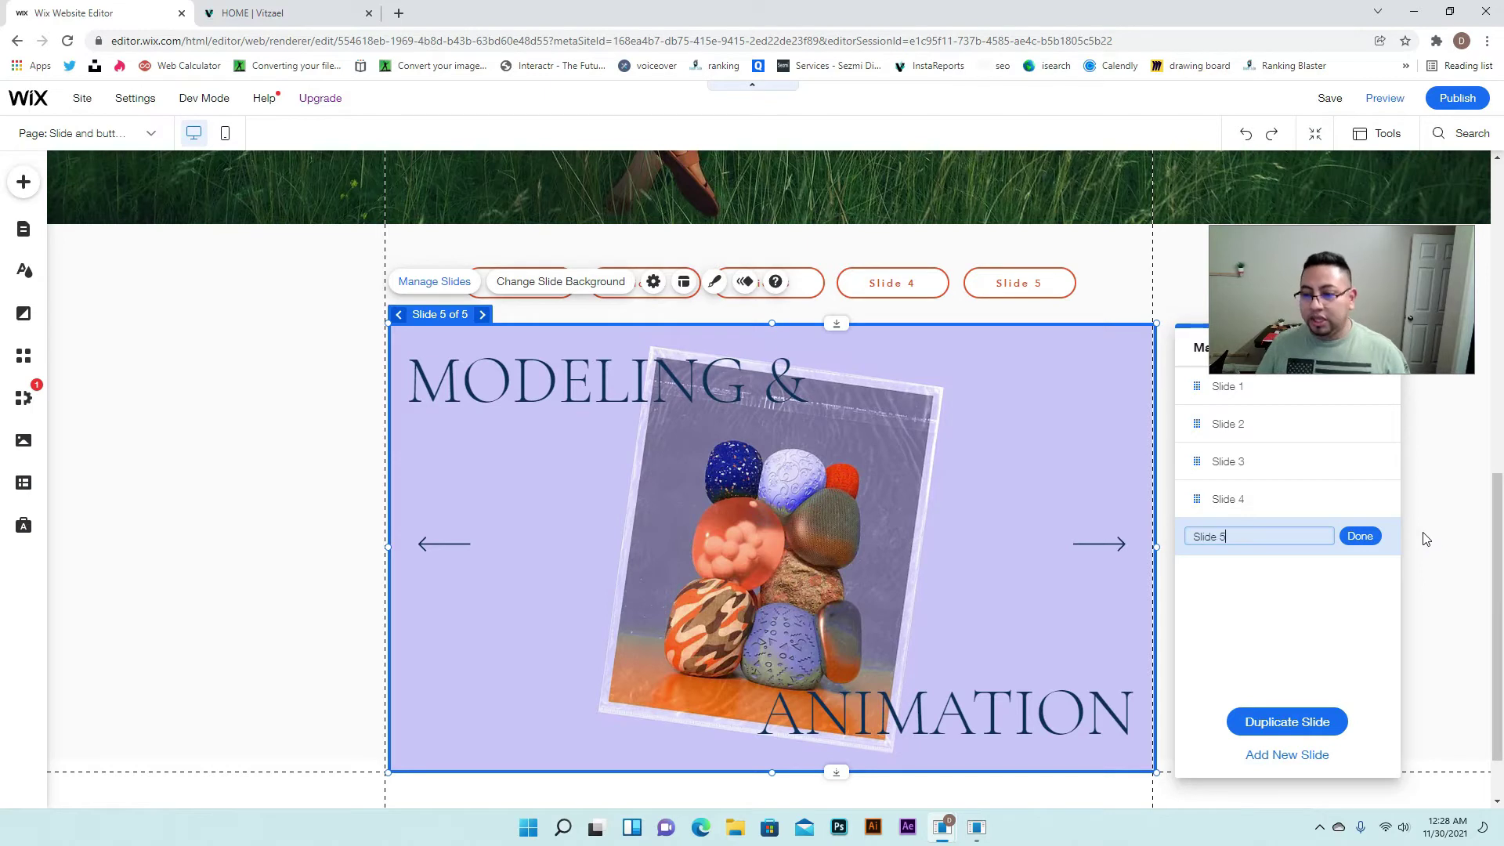
left_click(1359, 536)
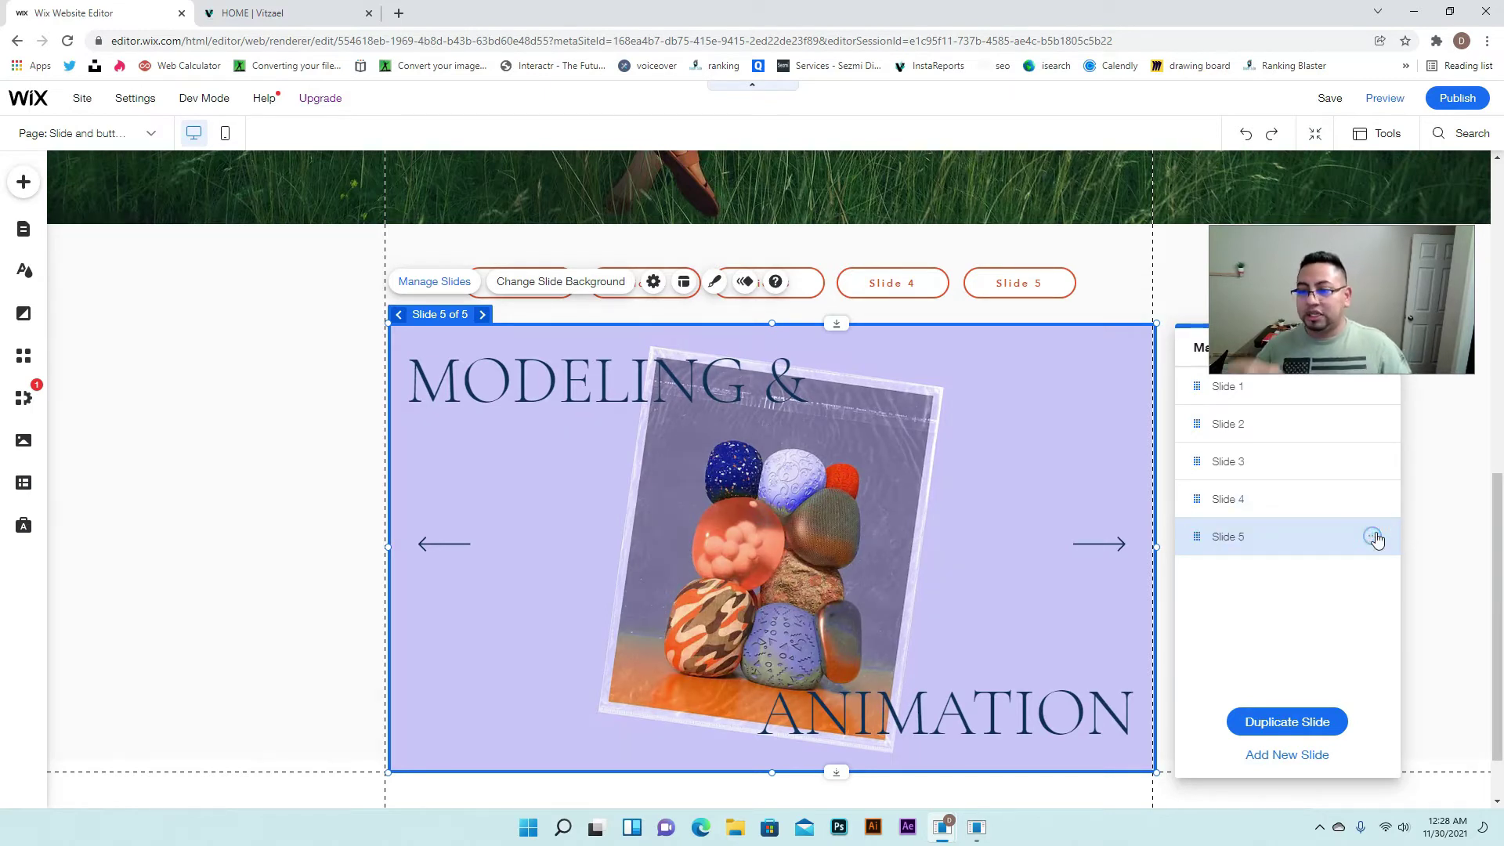
Replace the "MODELING &" heading on Slide 4 with "Slide =4"
left_click(1276, 499)
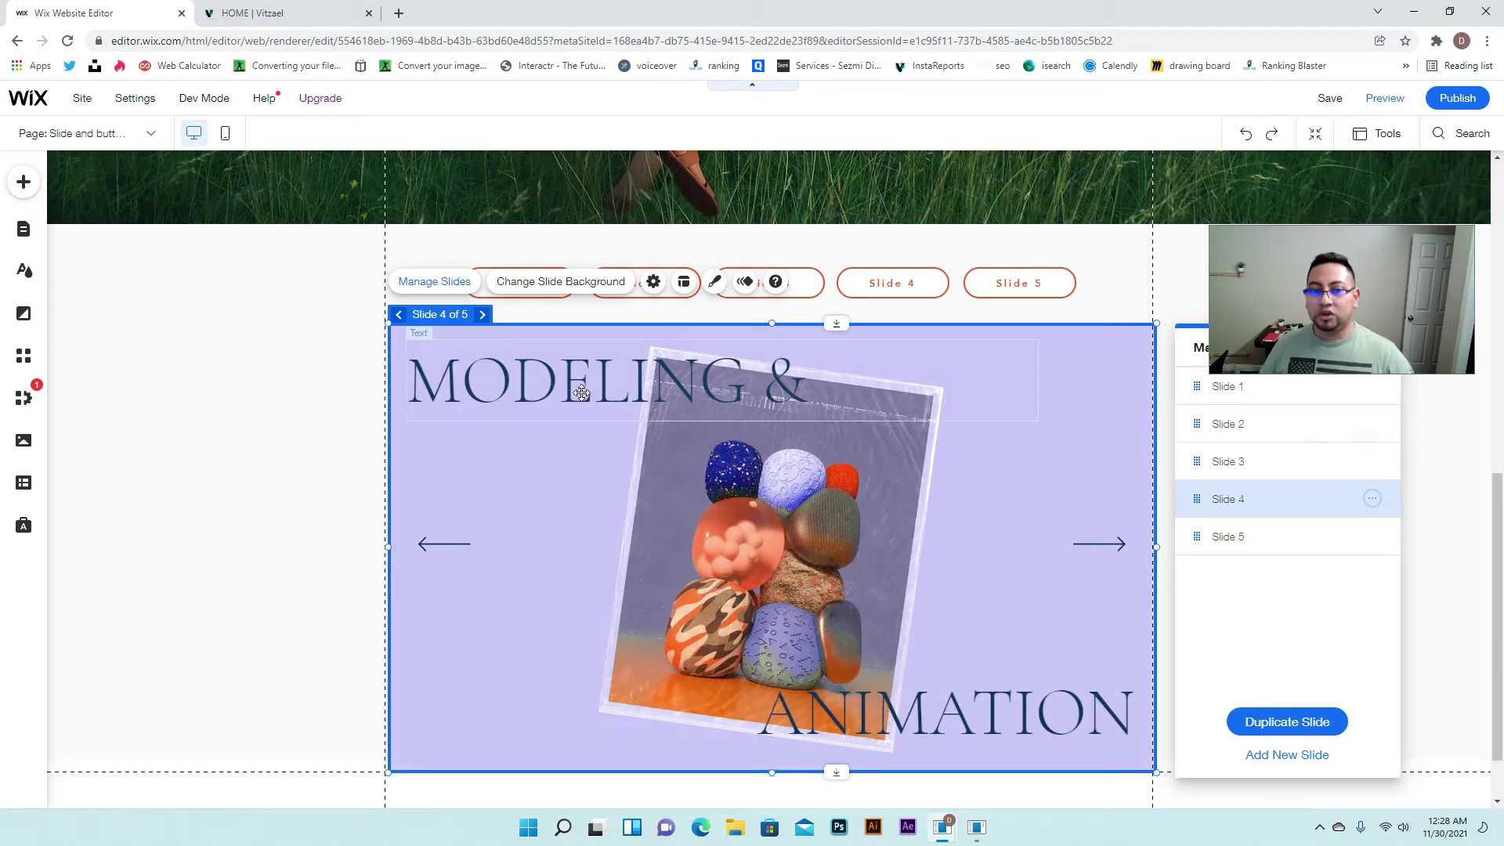
double_click(584, 382)
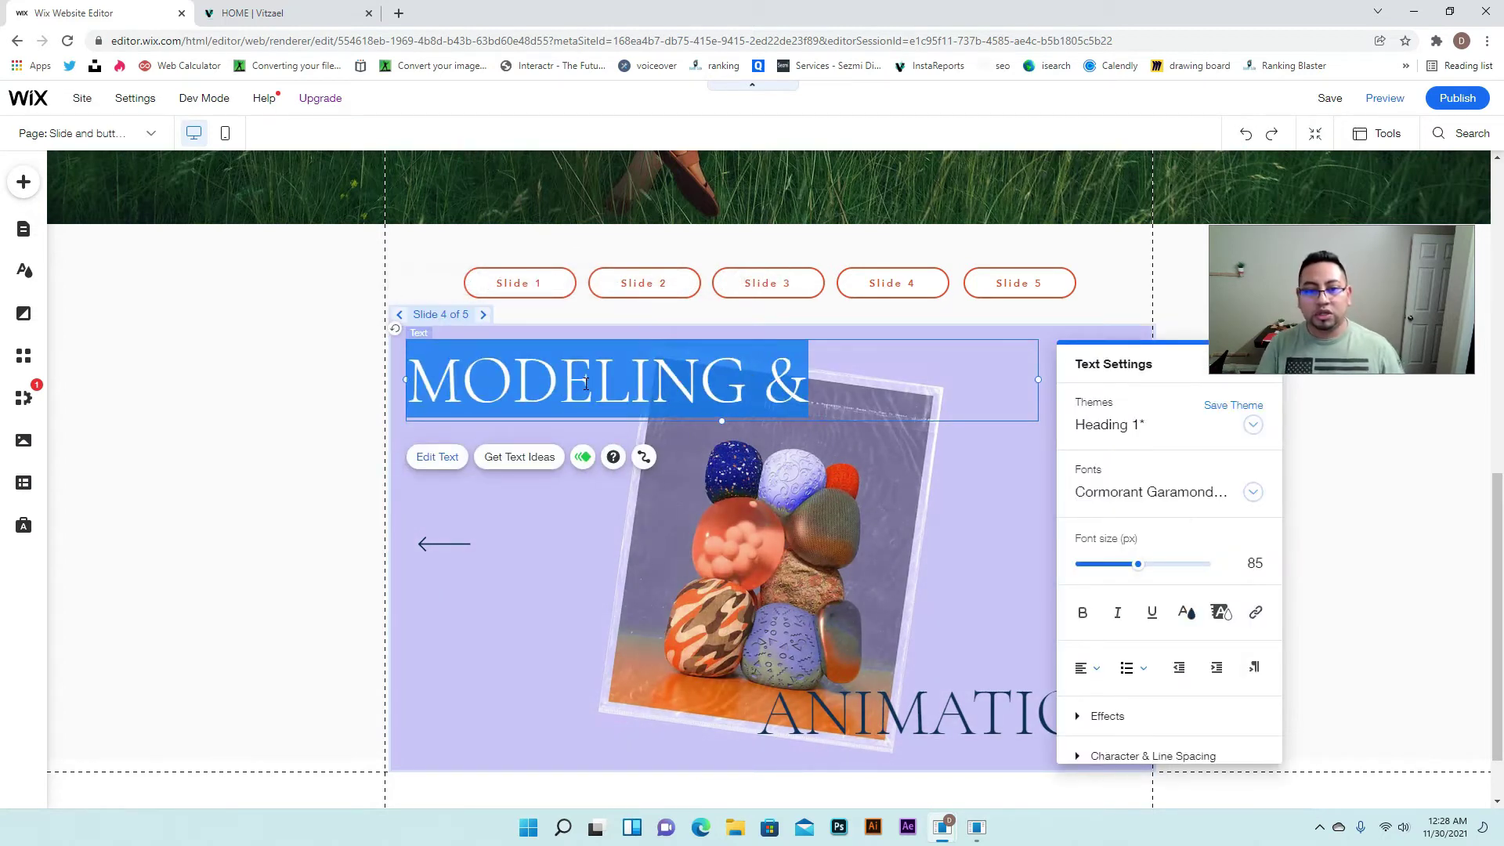
type("Slide =4")
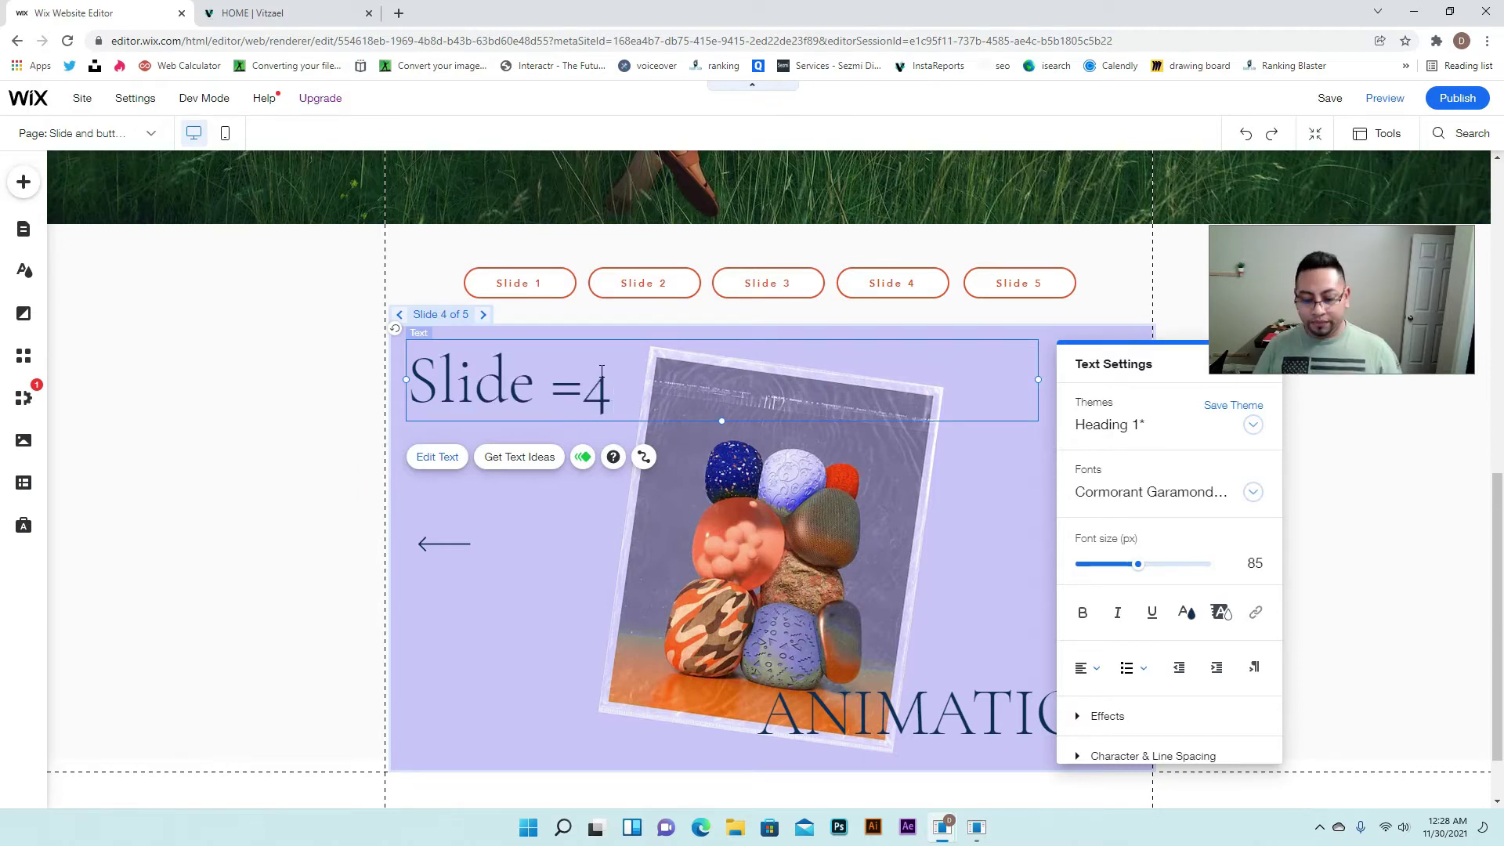
left_click(1010, 504)
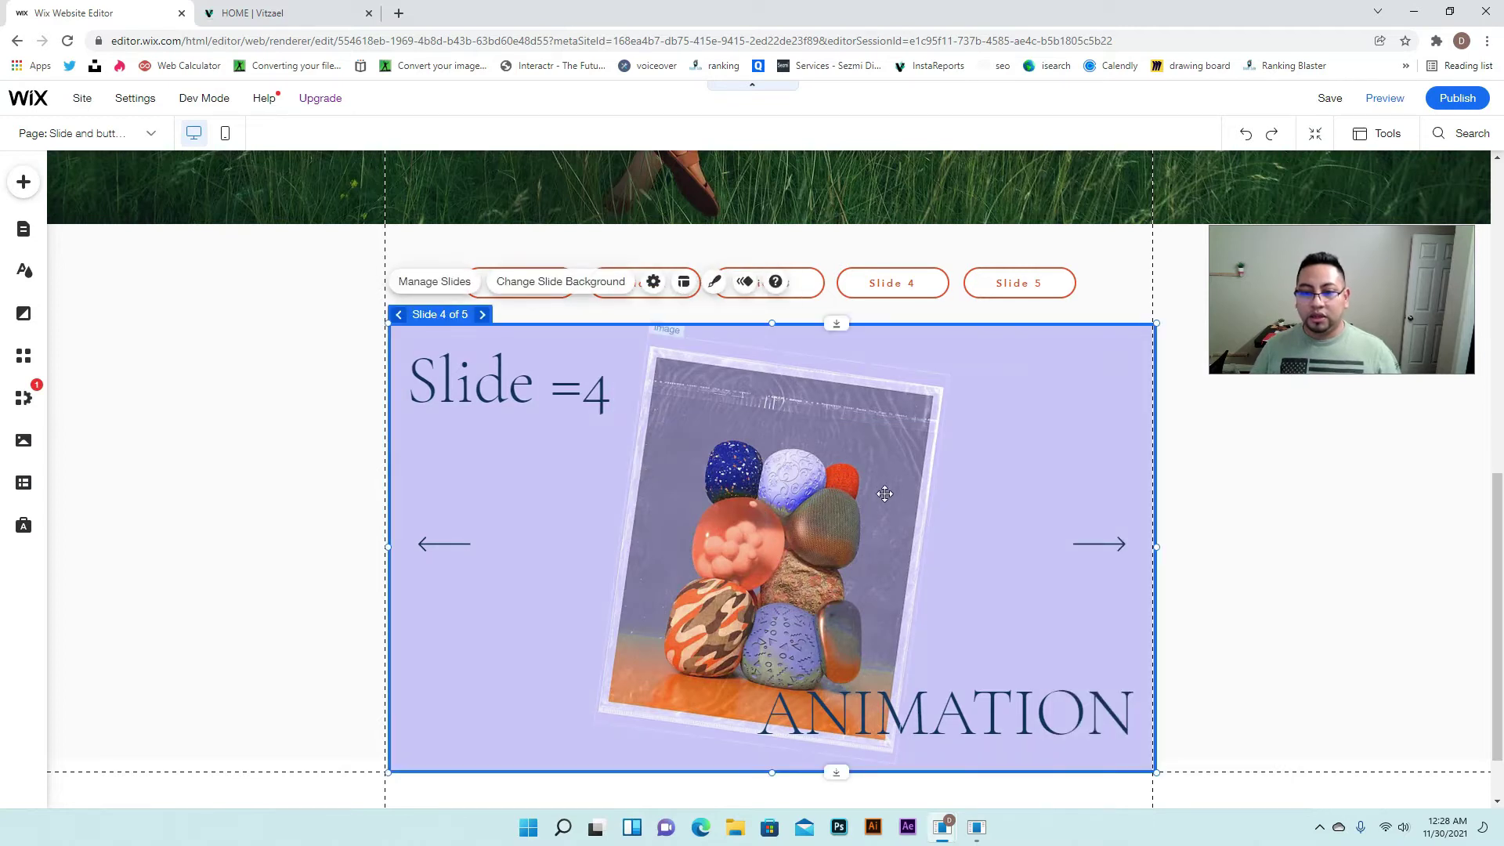
Change Slide 4's background to the custom teal colour #36B5CD
left_click(562, 284)
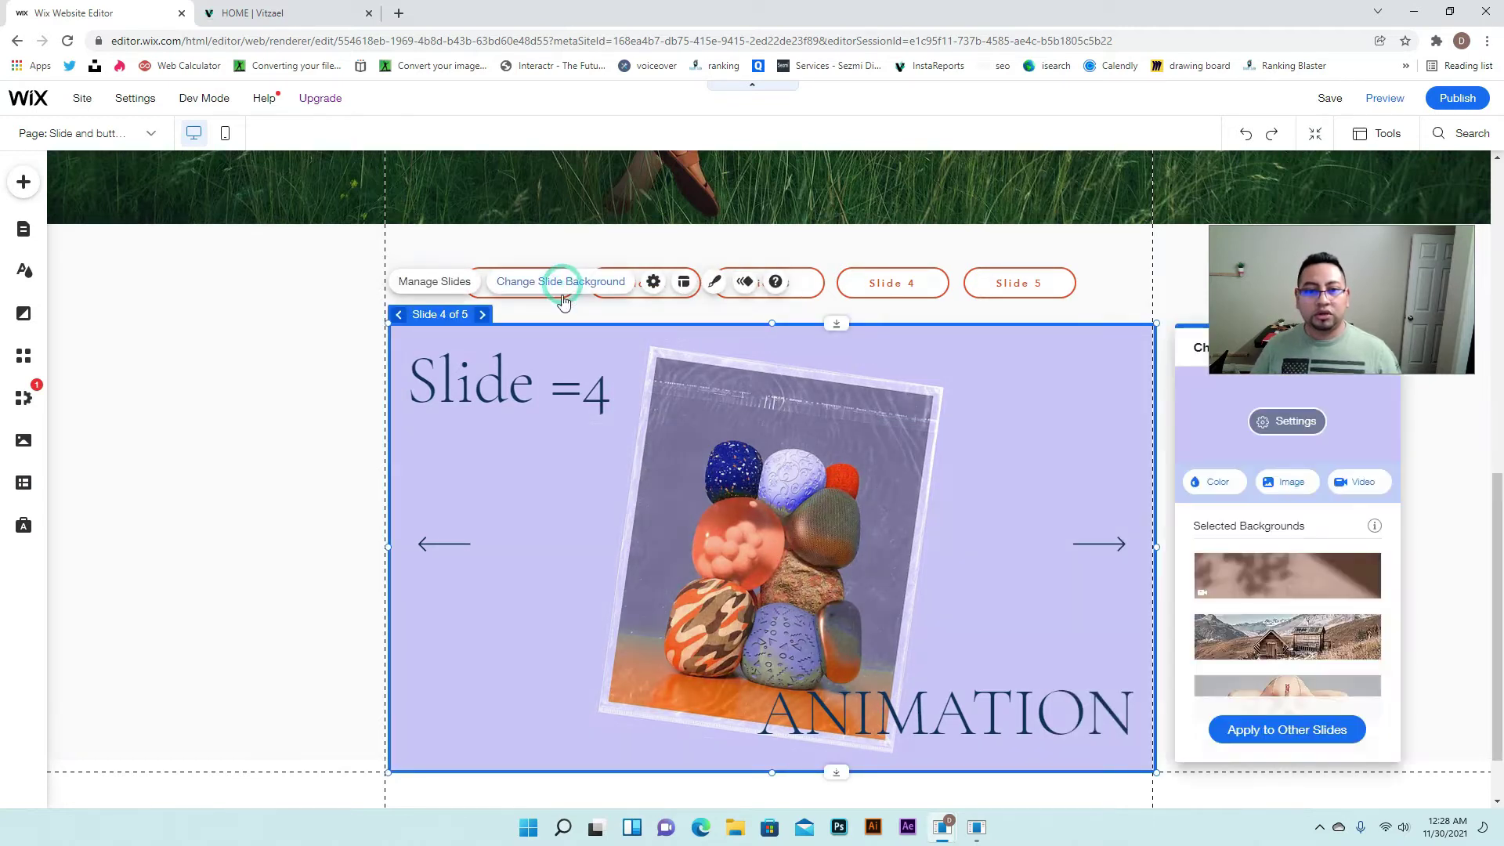
left_click(1224, 486)
left_click(1320, 741)
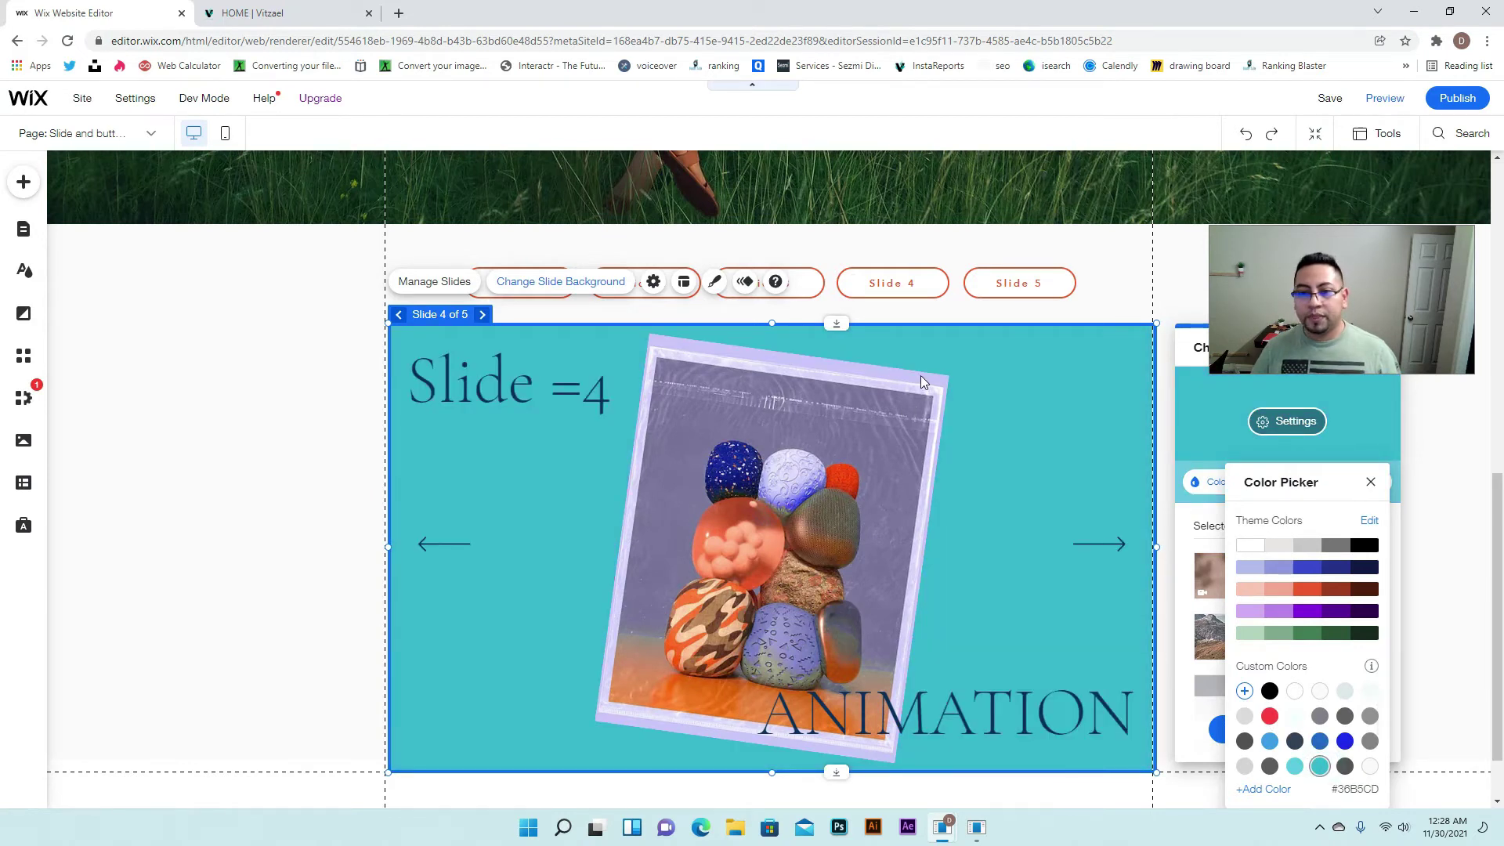
Switch the slideshow to Slide 5 and replace its "MODELING &" heading with "ARTS"
left_click(919, 381)
left_click(450, 288)
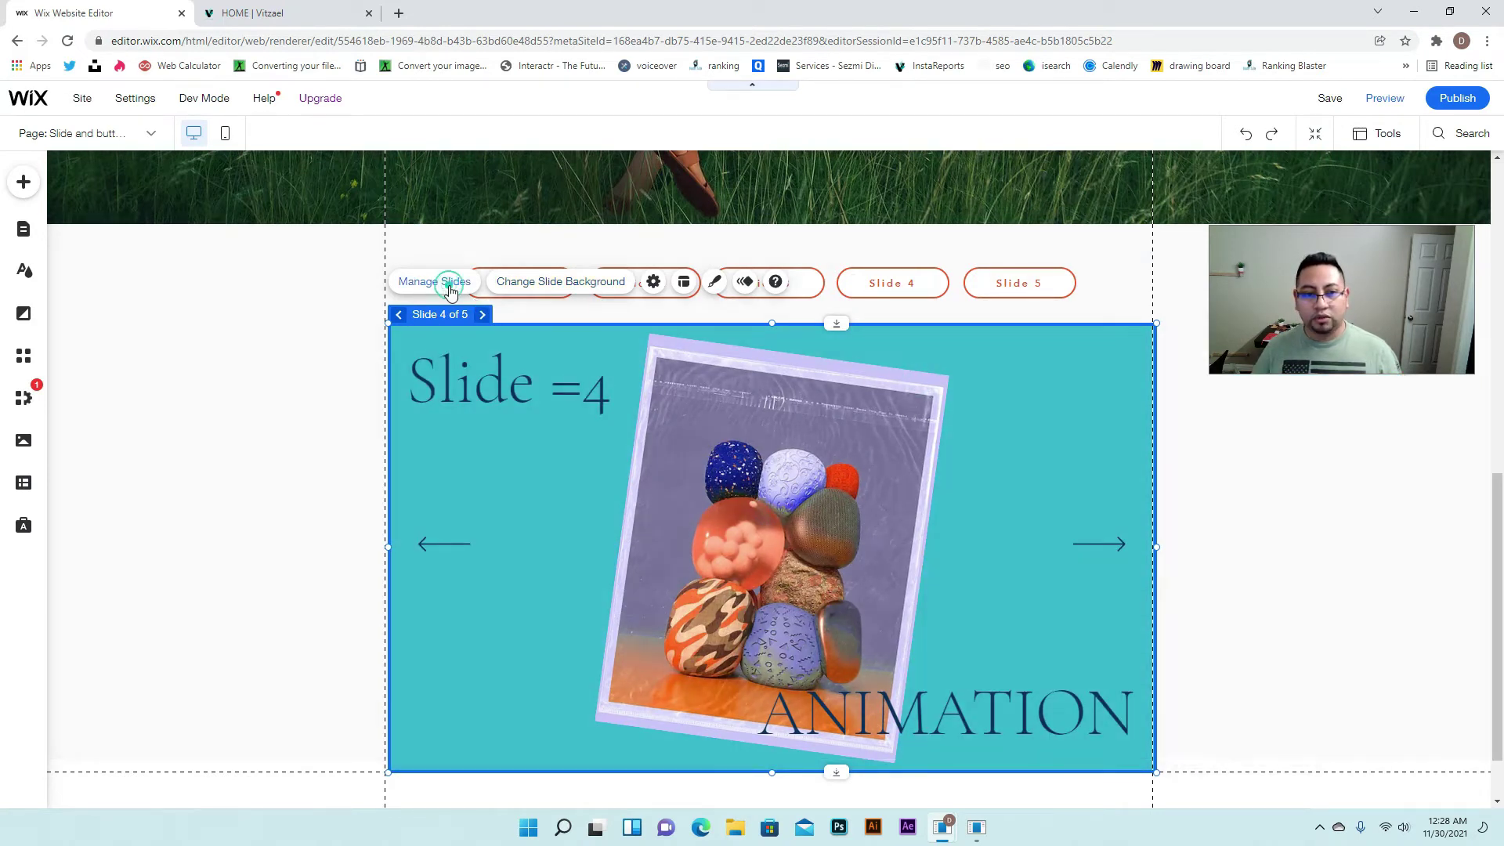
left_click(1253, 536)
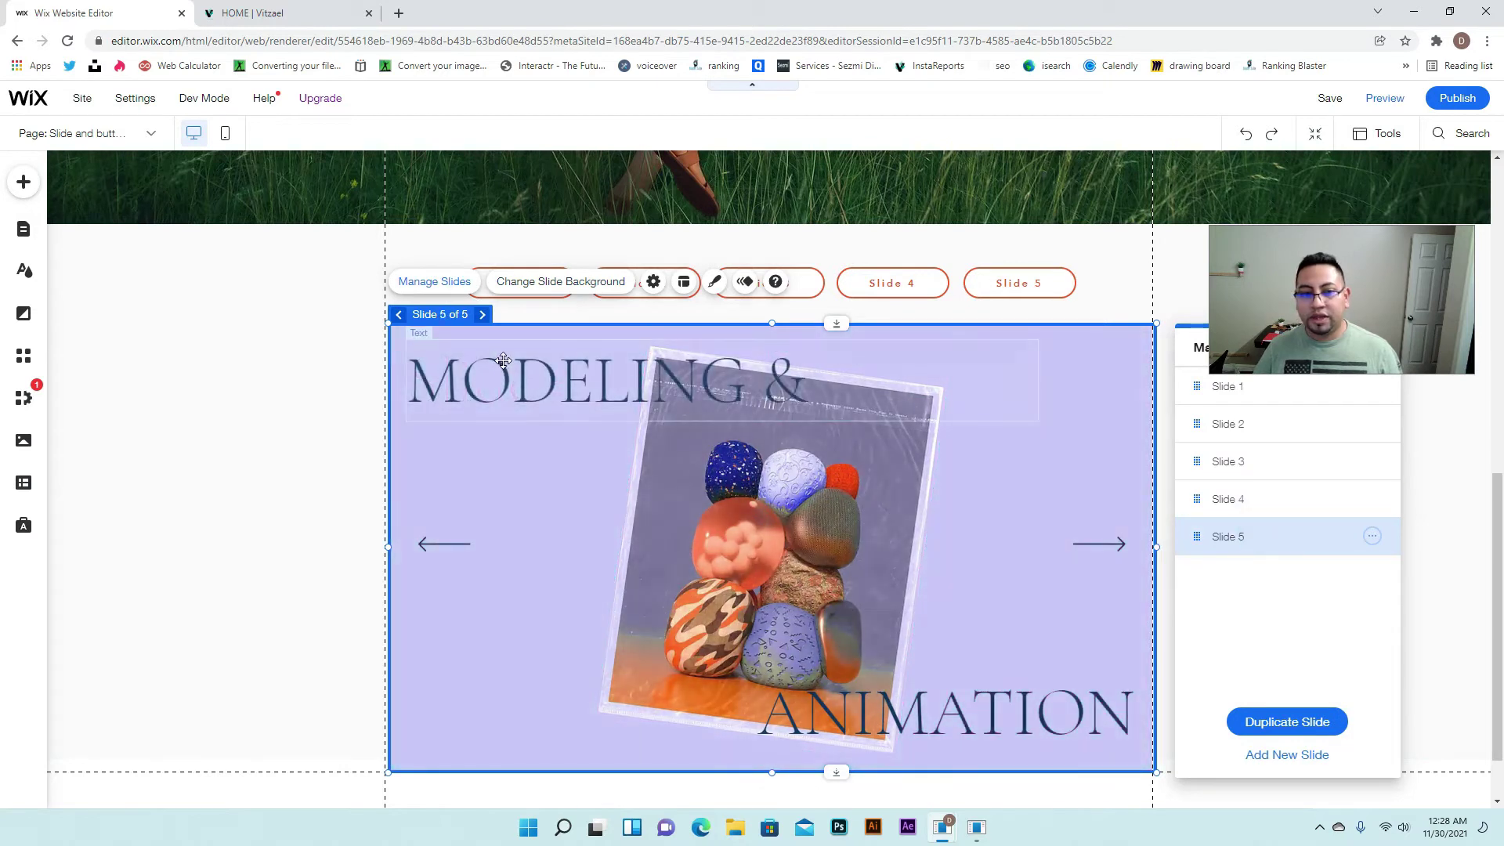
left_click(504, 361)
double_click(504, 361)
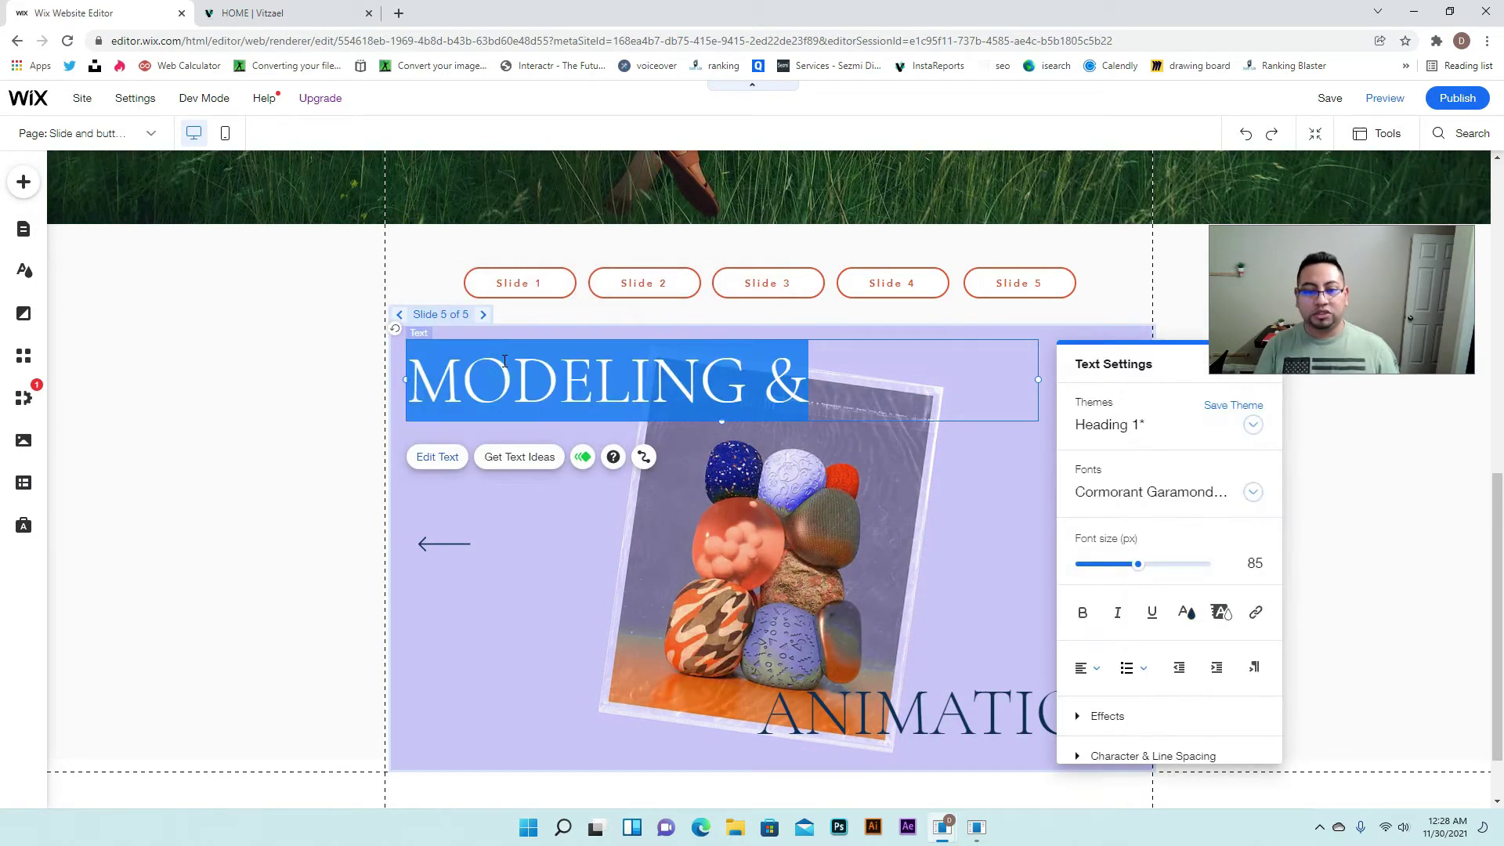
type("ARTS")
left_click(755, 486)
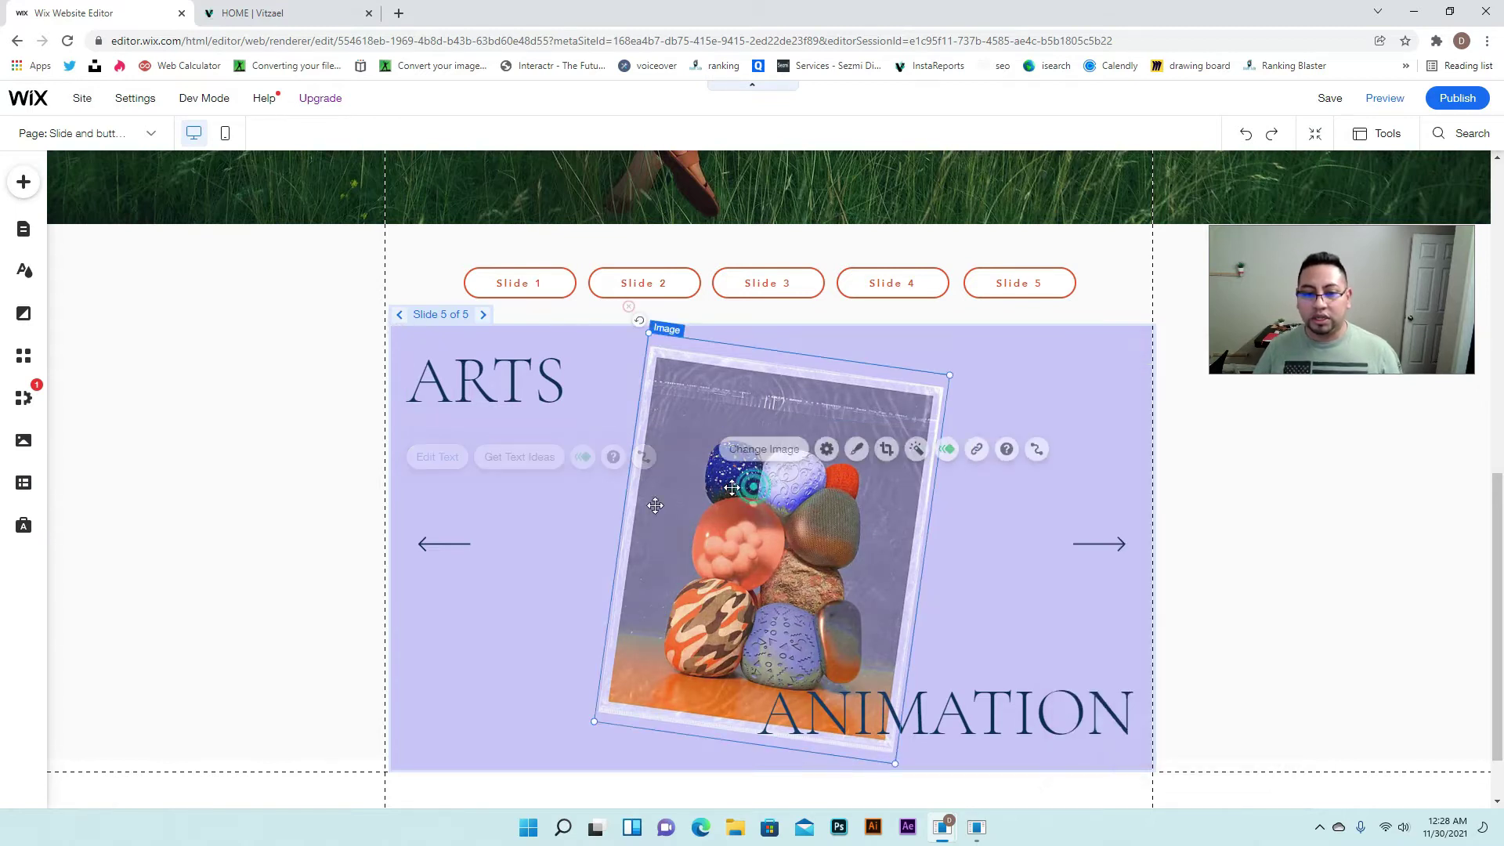
Change Slide 5's background to the light green theme colour after trying red, teal and darker green
left_click(1053, 447)
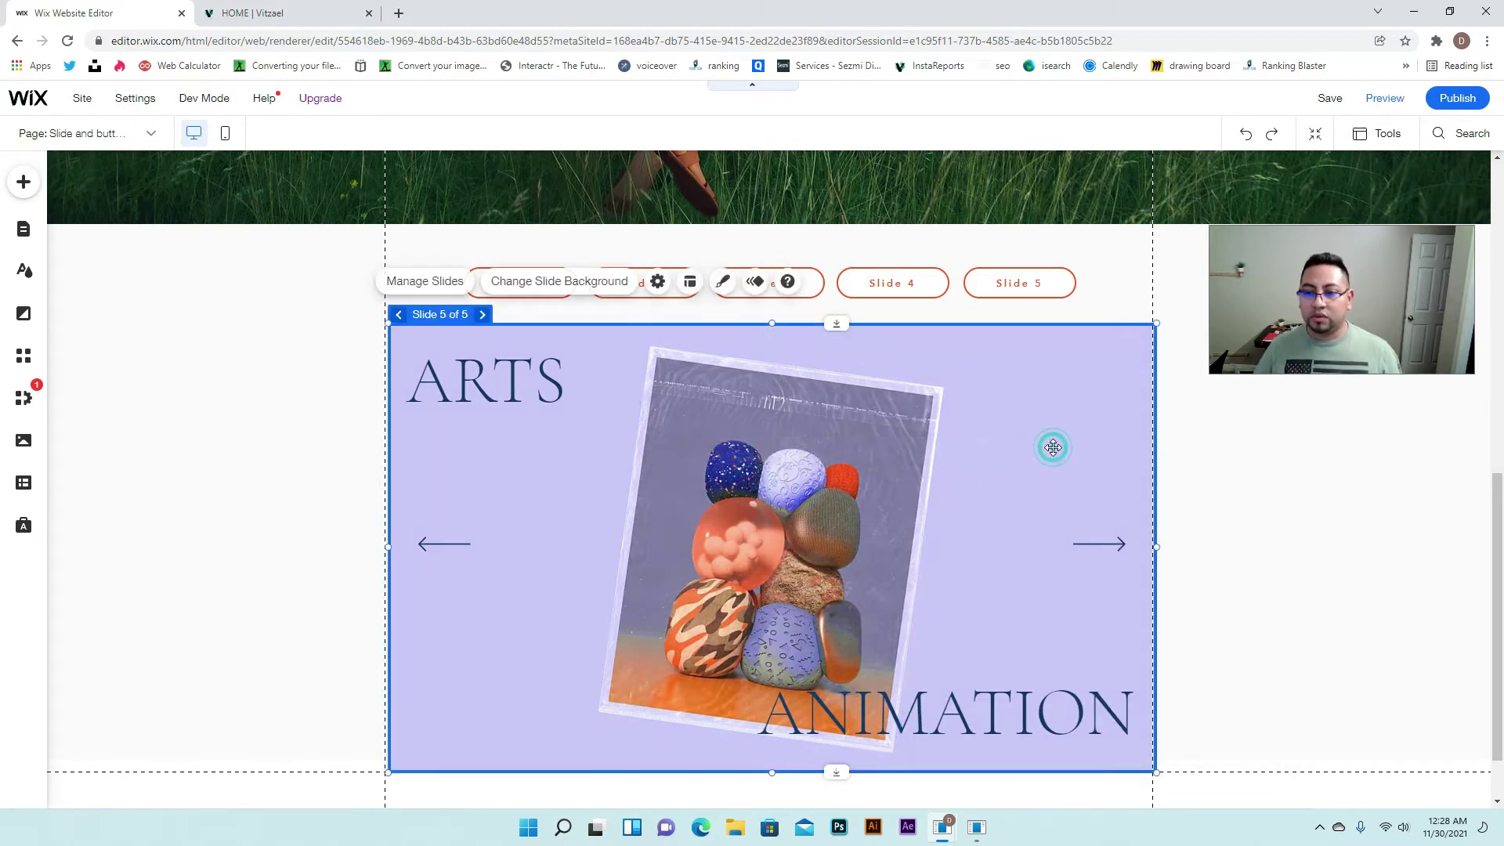
left_click(552, 281)
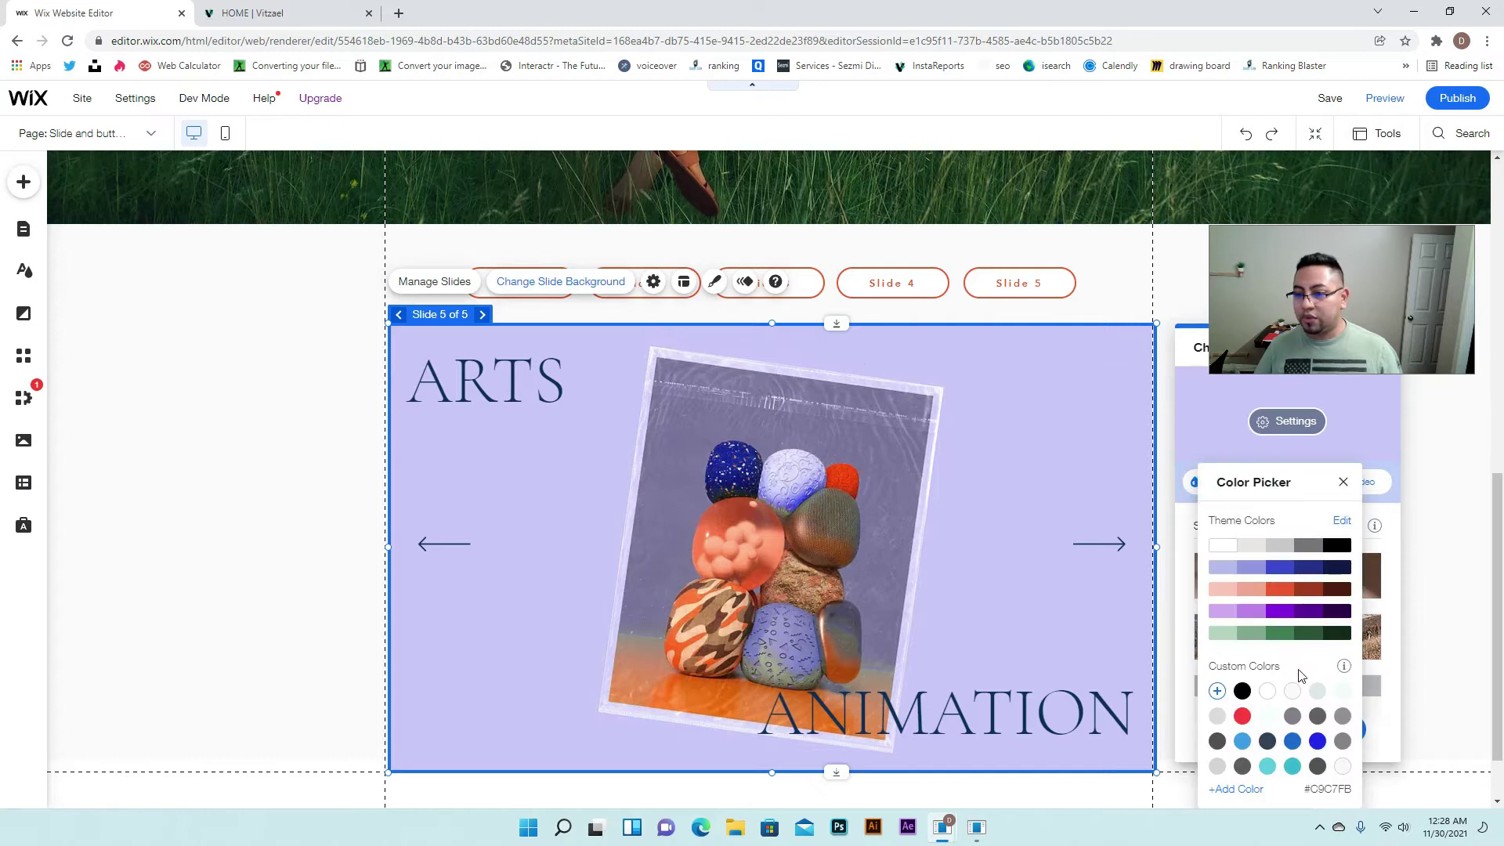
left_click(1286, 634)
left_click(1242, 719)
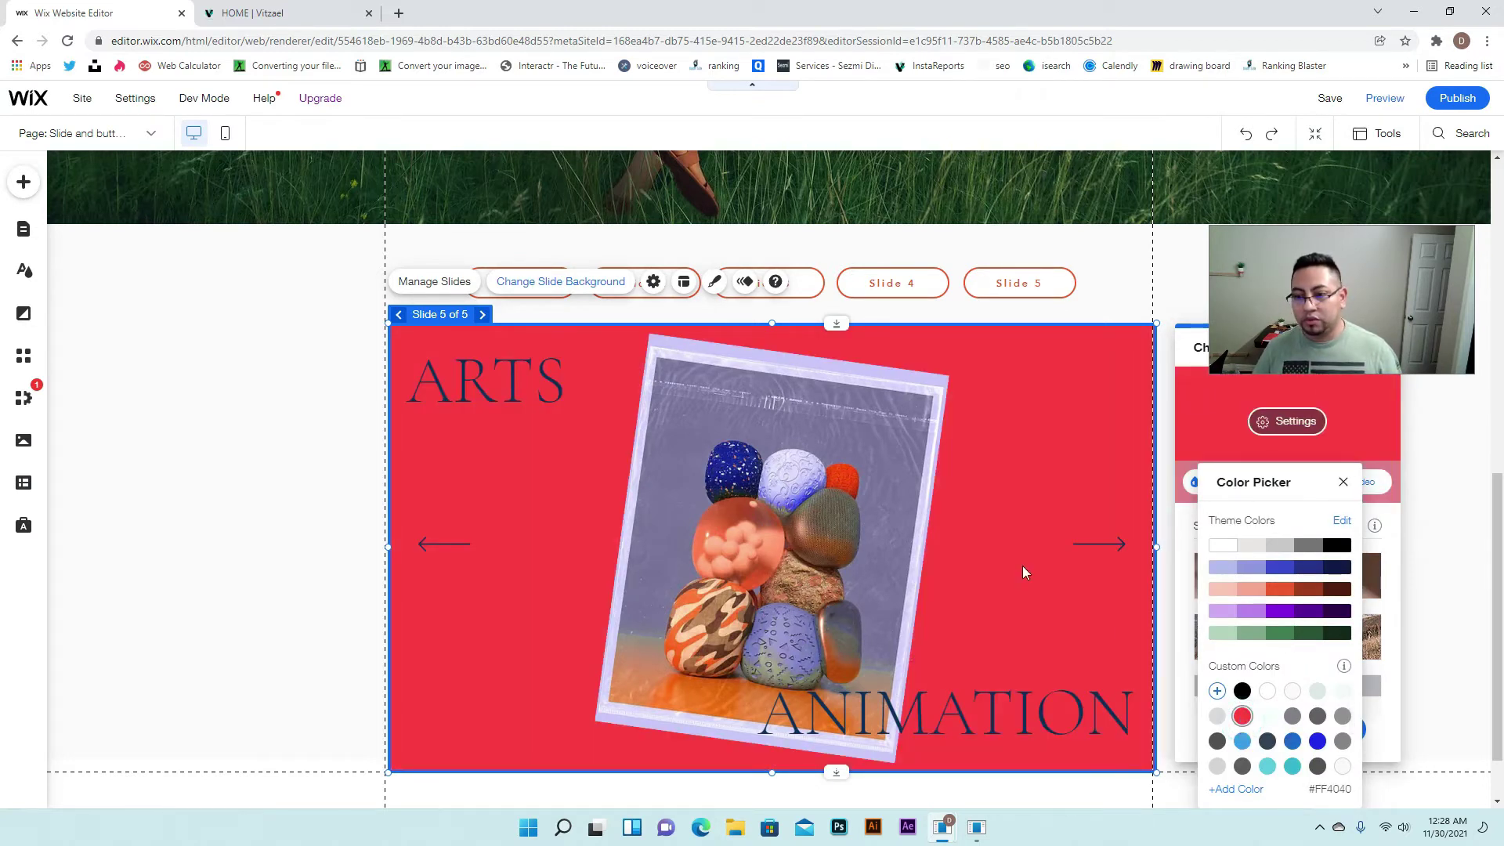
left_click(1292, 767)
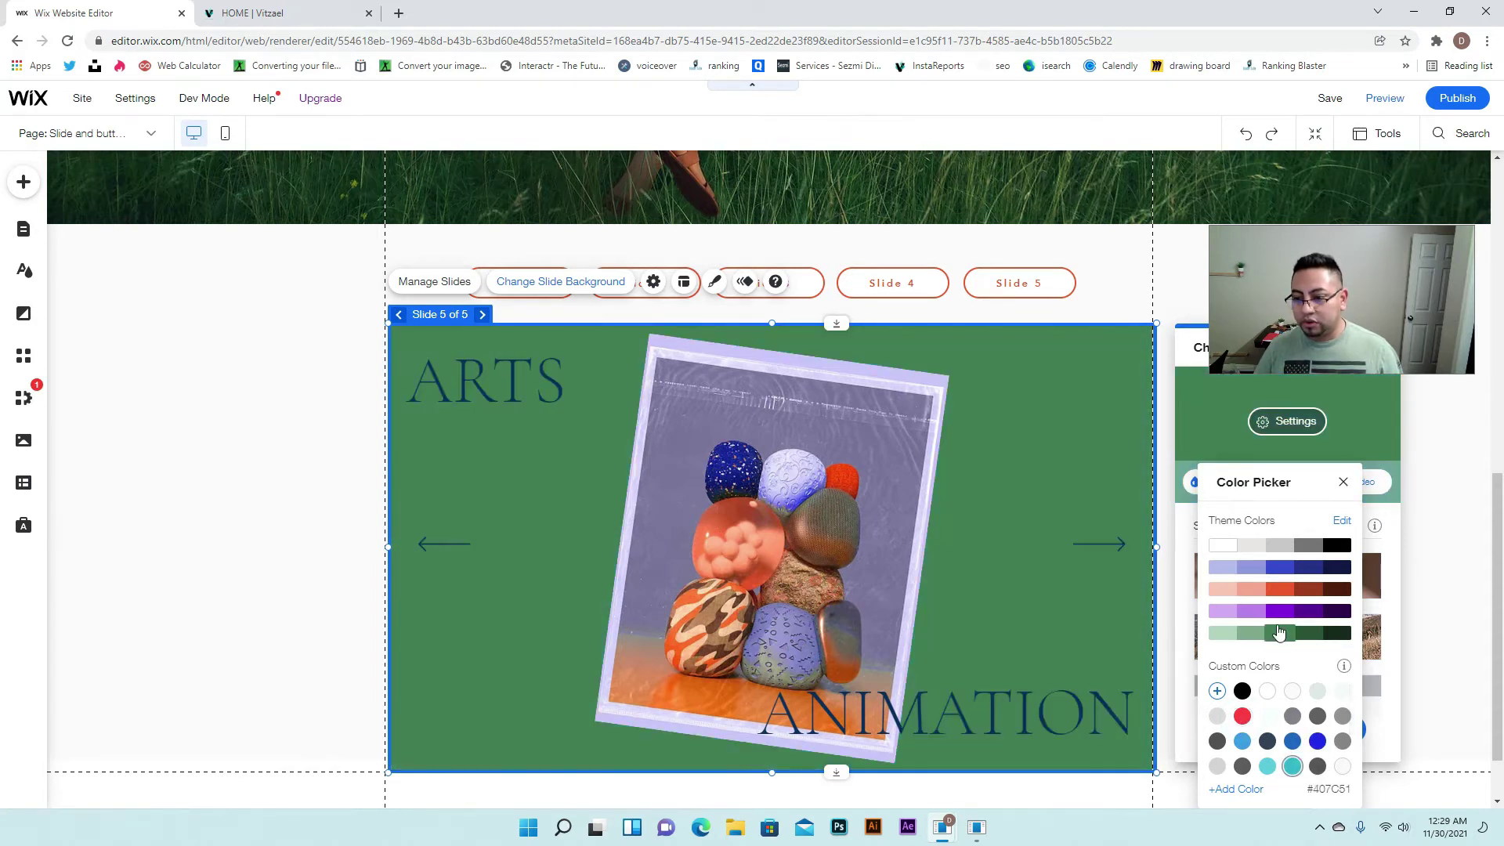
left_click(1261, 636)
Replace Slide 5's central image with the Unsplash photo by XPS of a screen showing fashion pictures
left_click(830, 470)
left_click(830, 466)
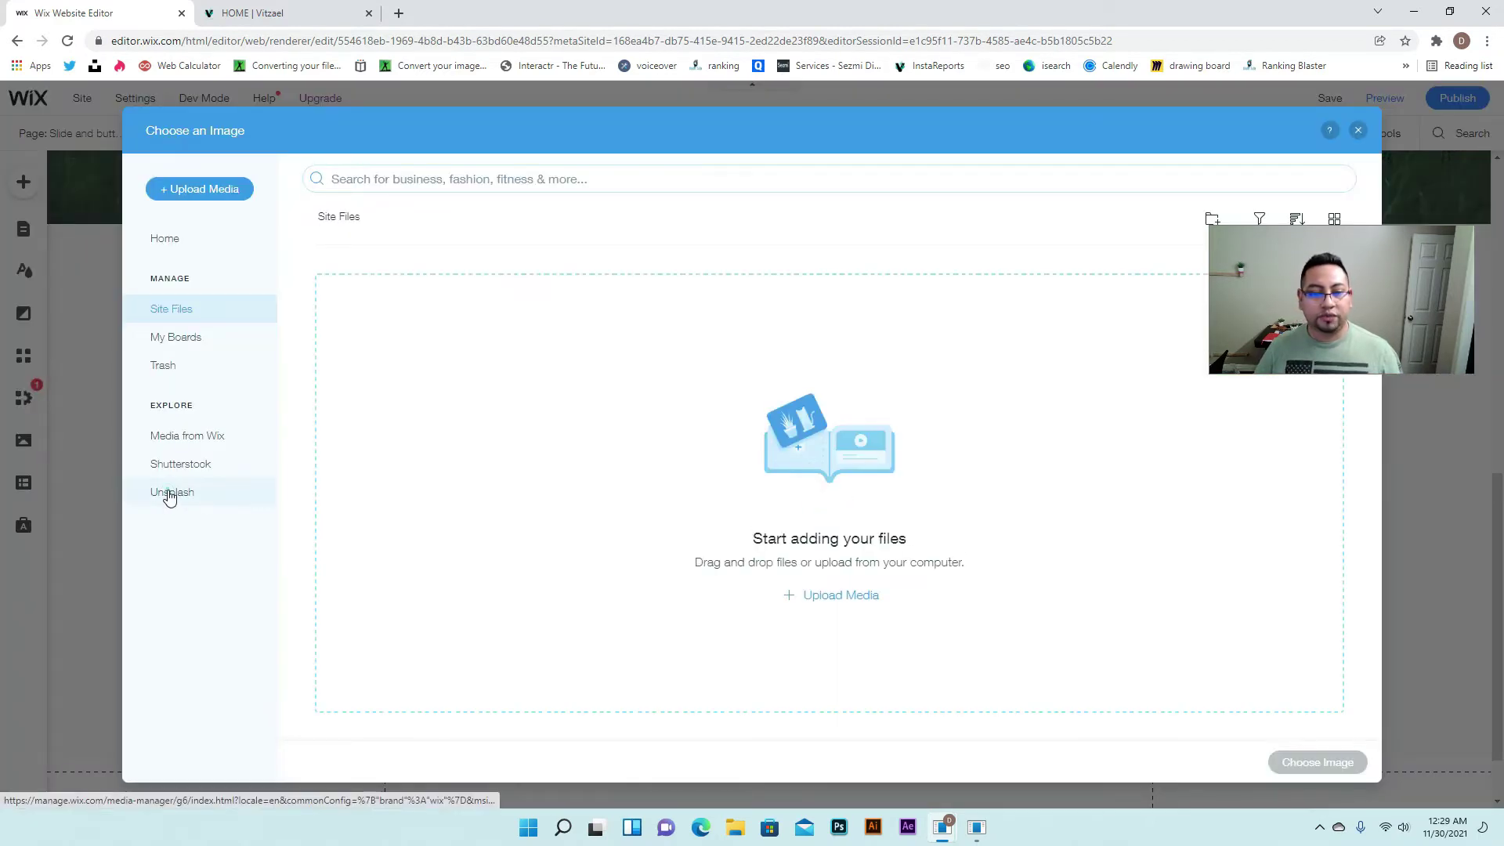
left_click(169, 495)
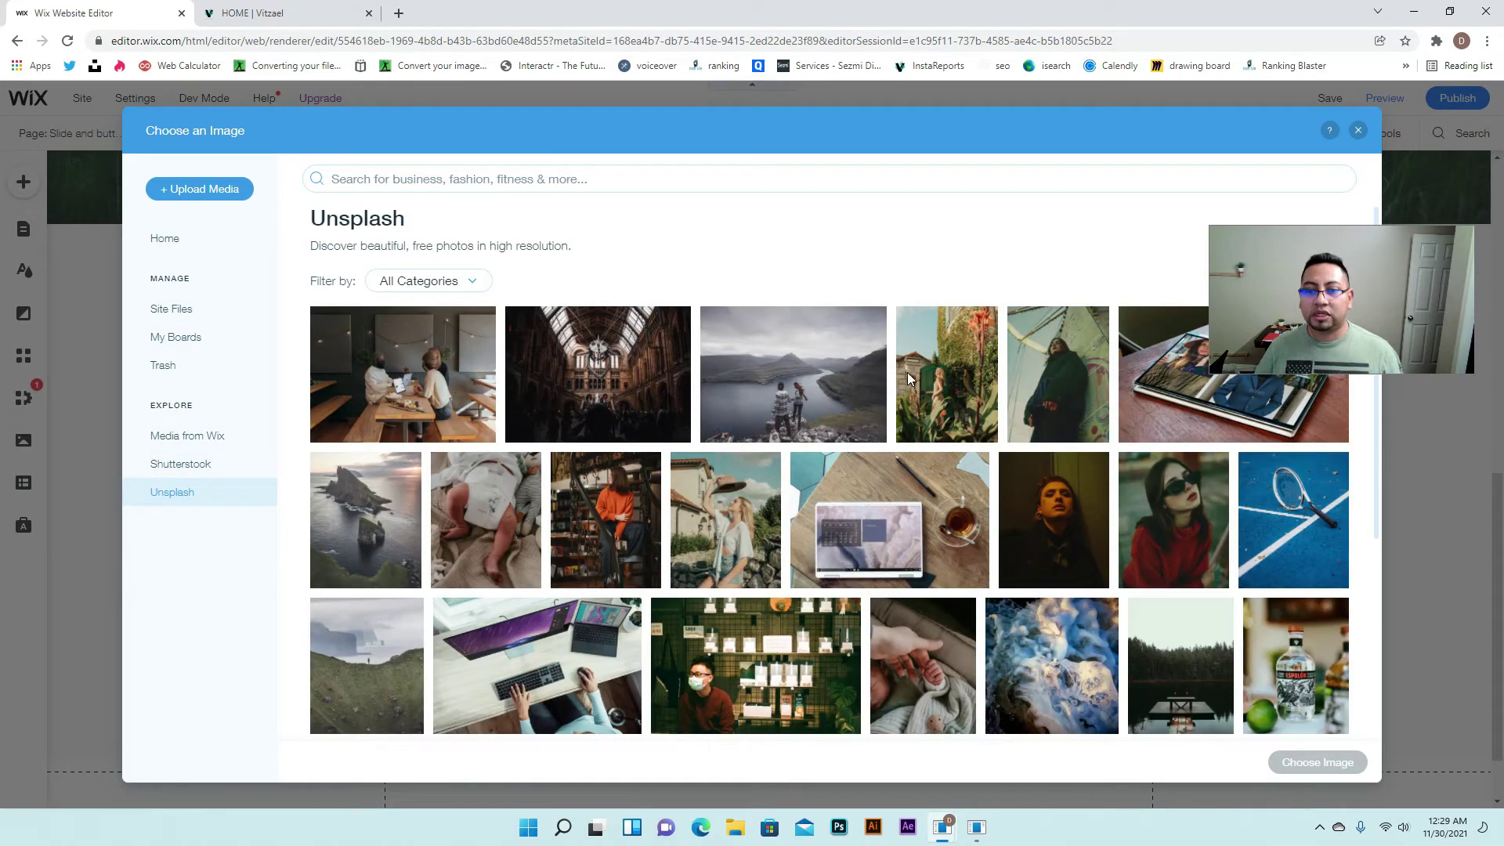
left_click(799, 376)
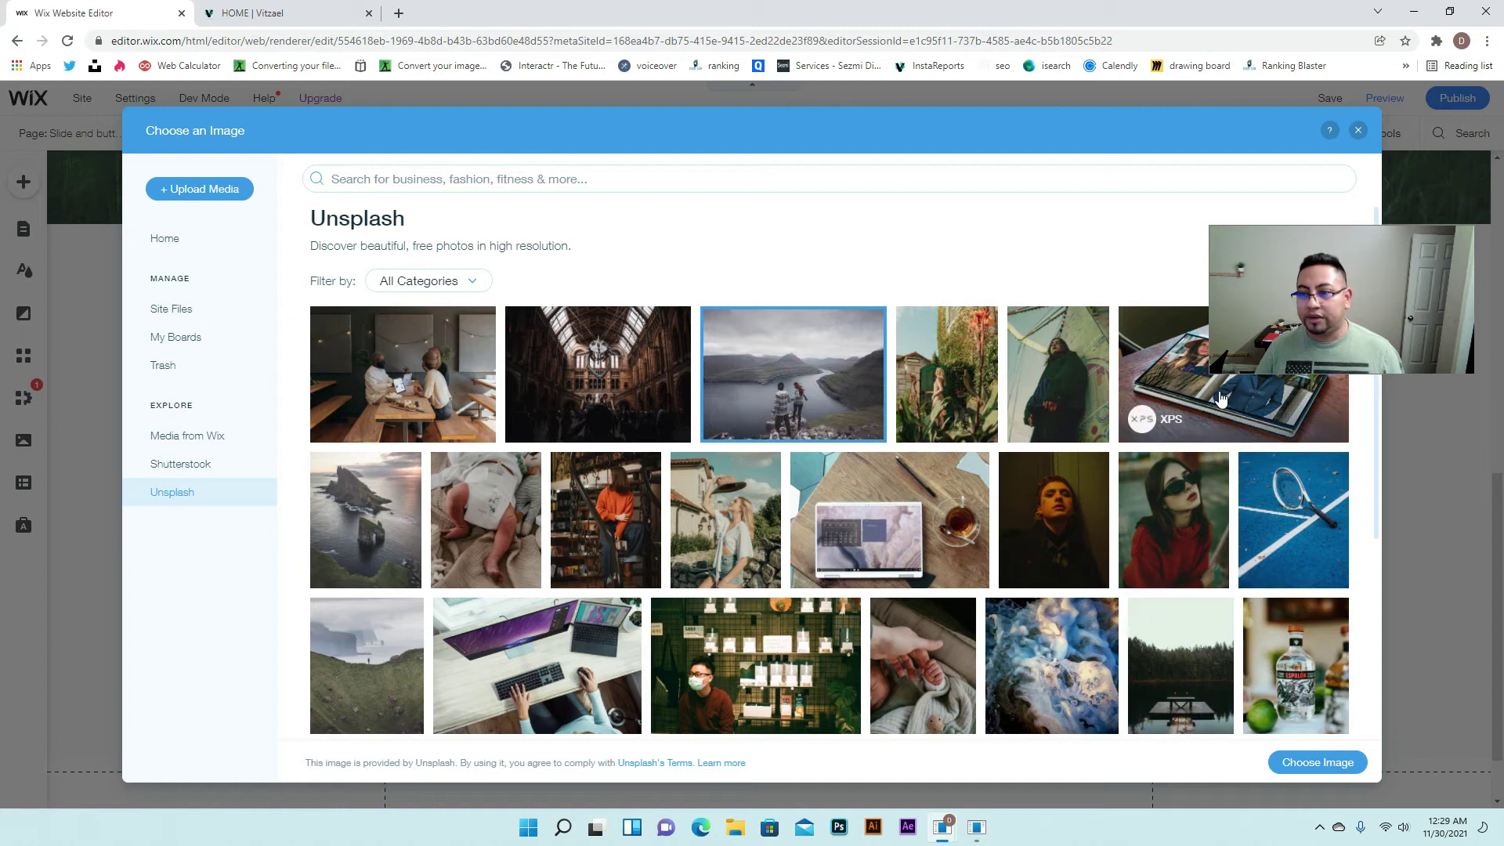
left_click(1328, 427)
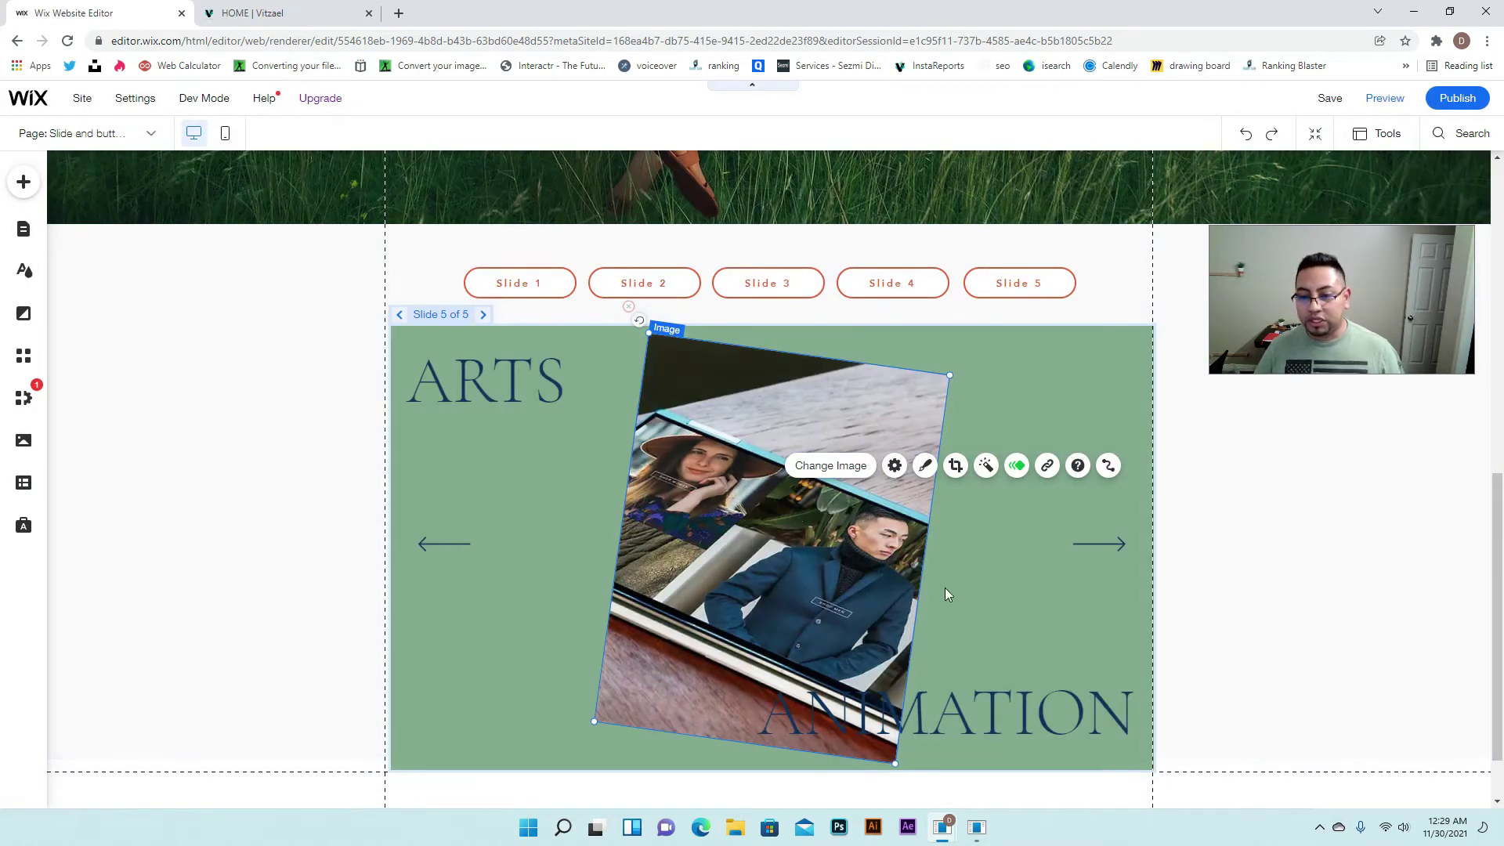
scroll(1128, 480, "down", 1)
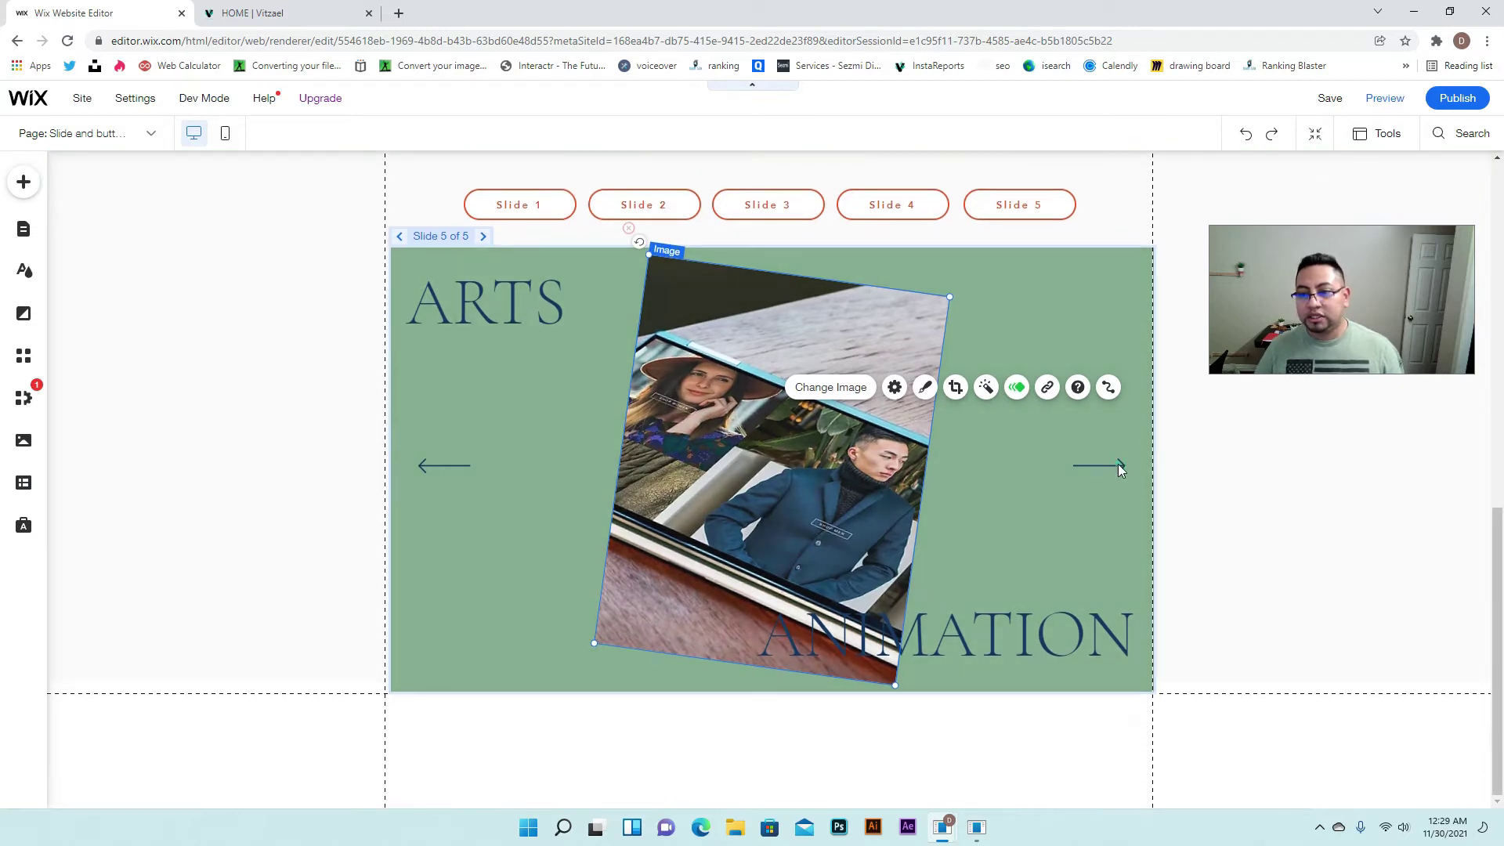
left_click(1096, 468)
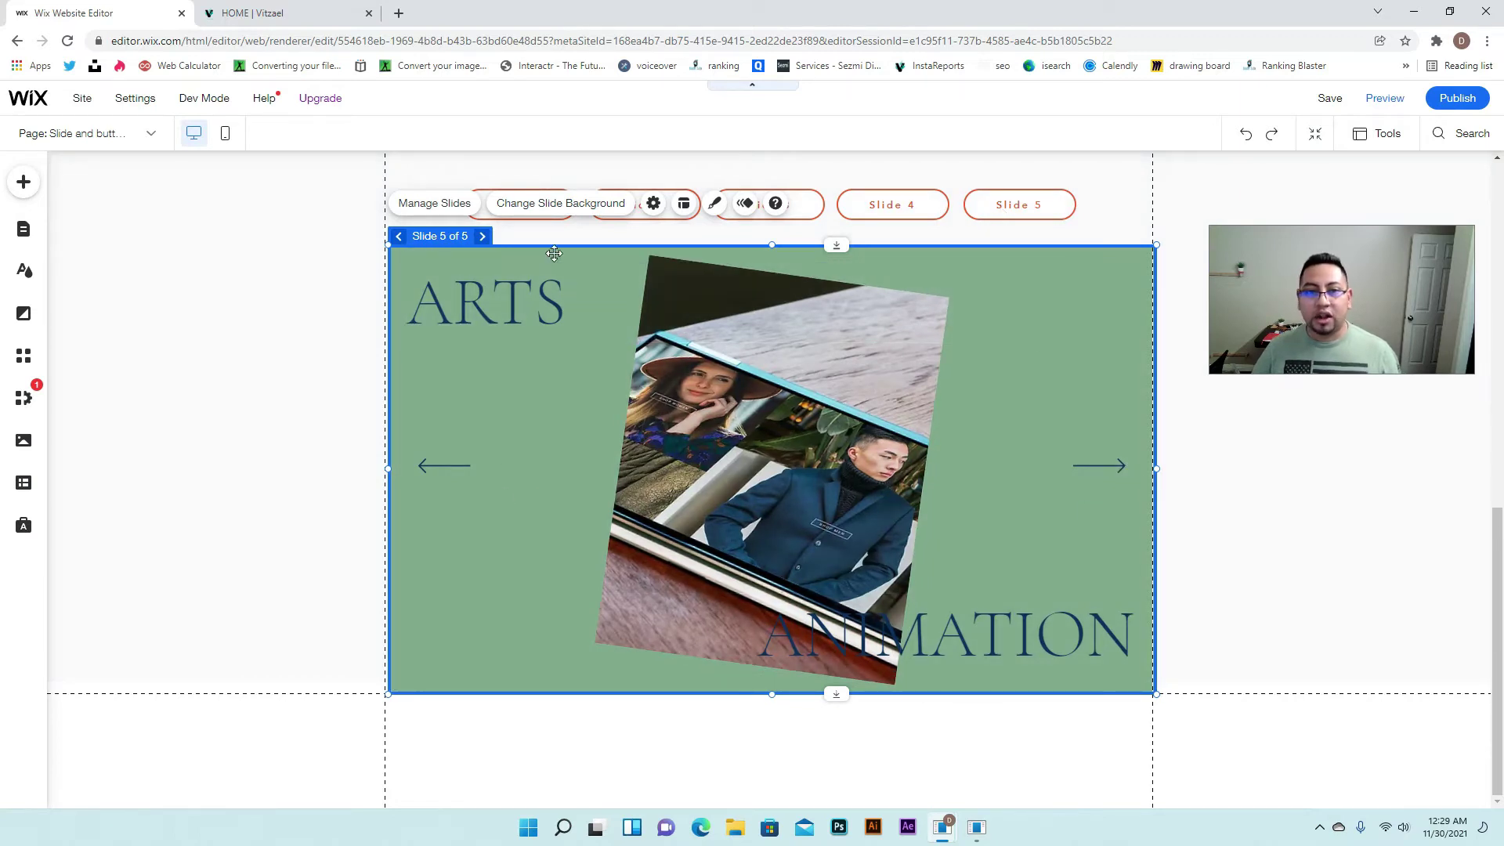
scroll(1034, 472, "up", 2)
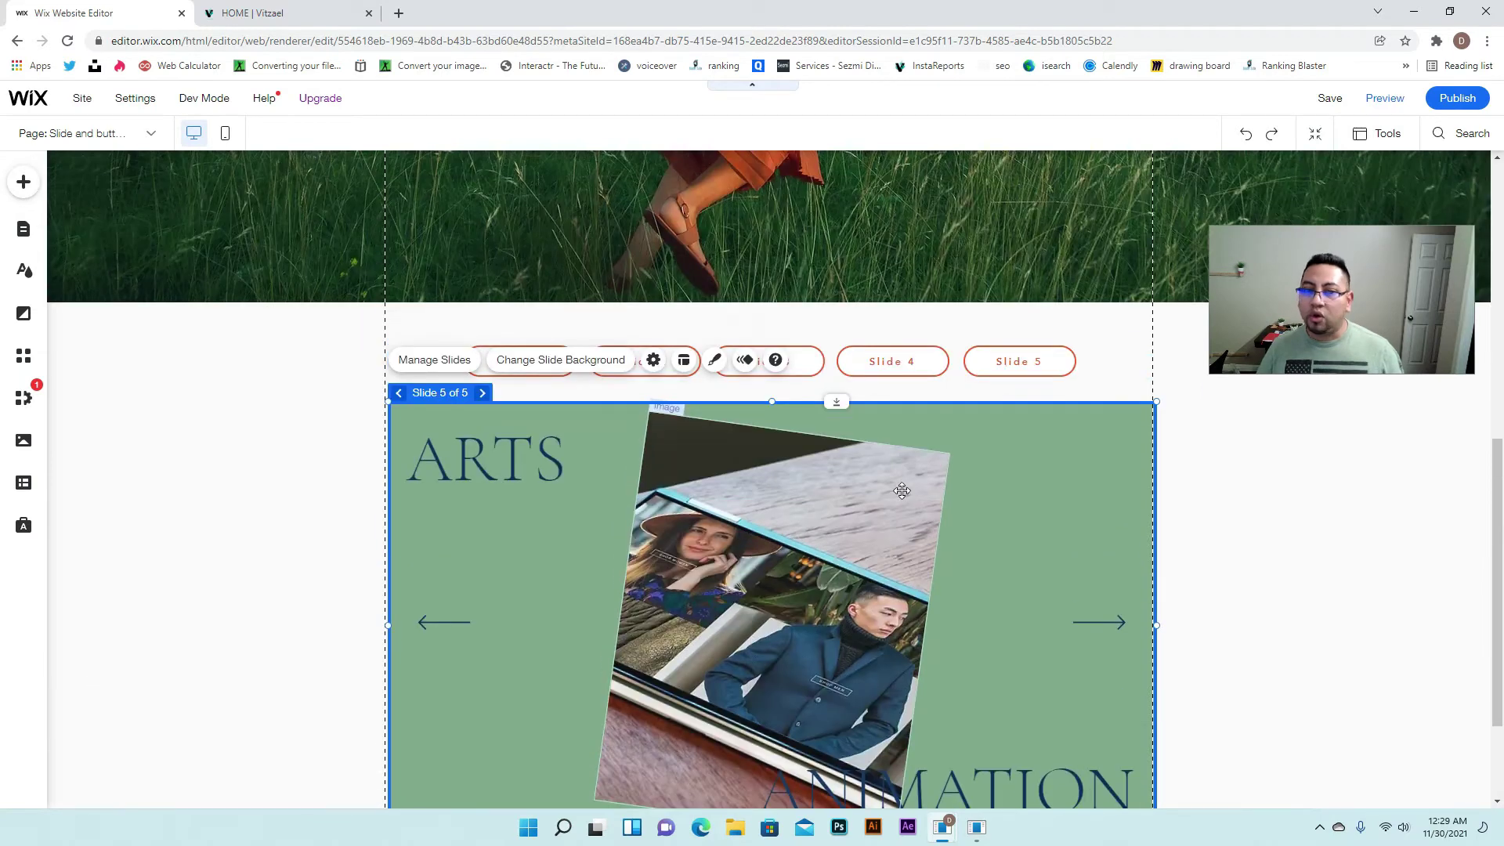
left_click(1241, 454)
left_click(1104, 504)
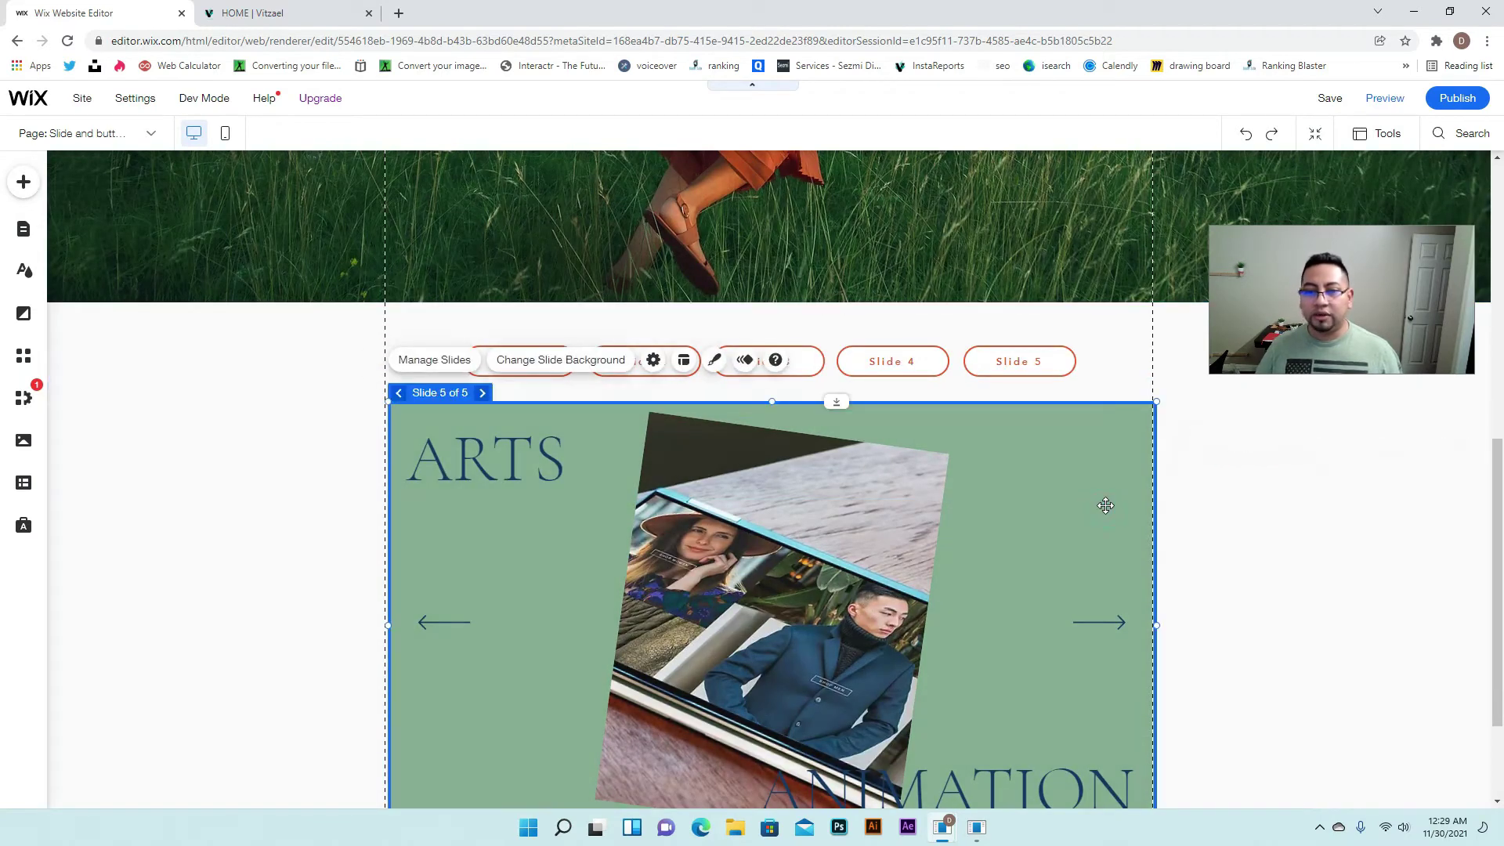